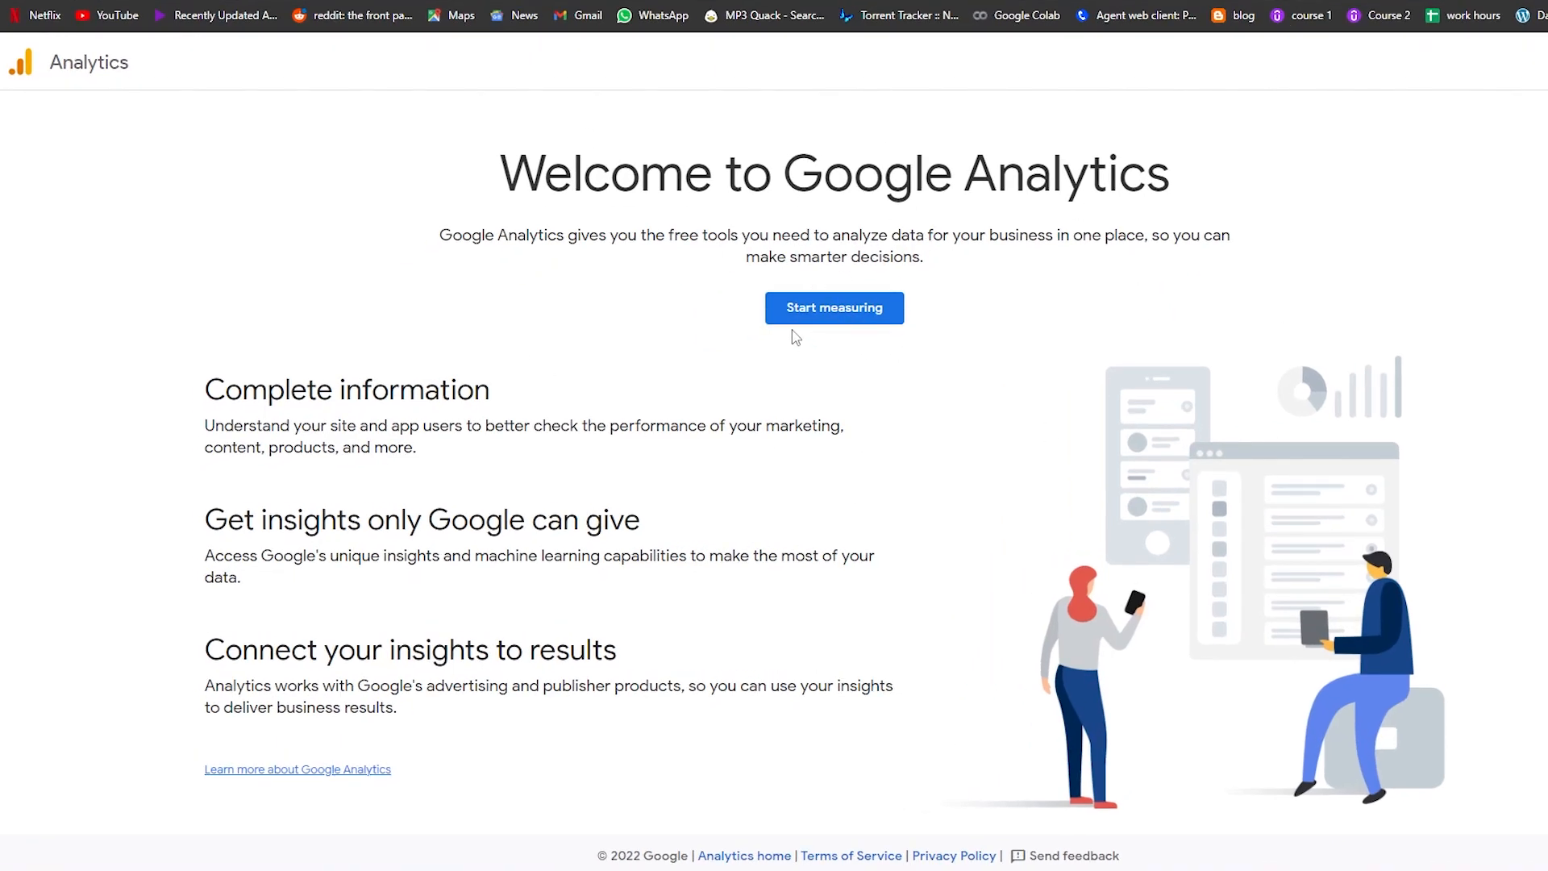
Start the Analytics account setup and enter the owner's full name as the account name
left_click(842, 317)
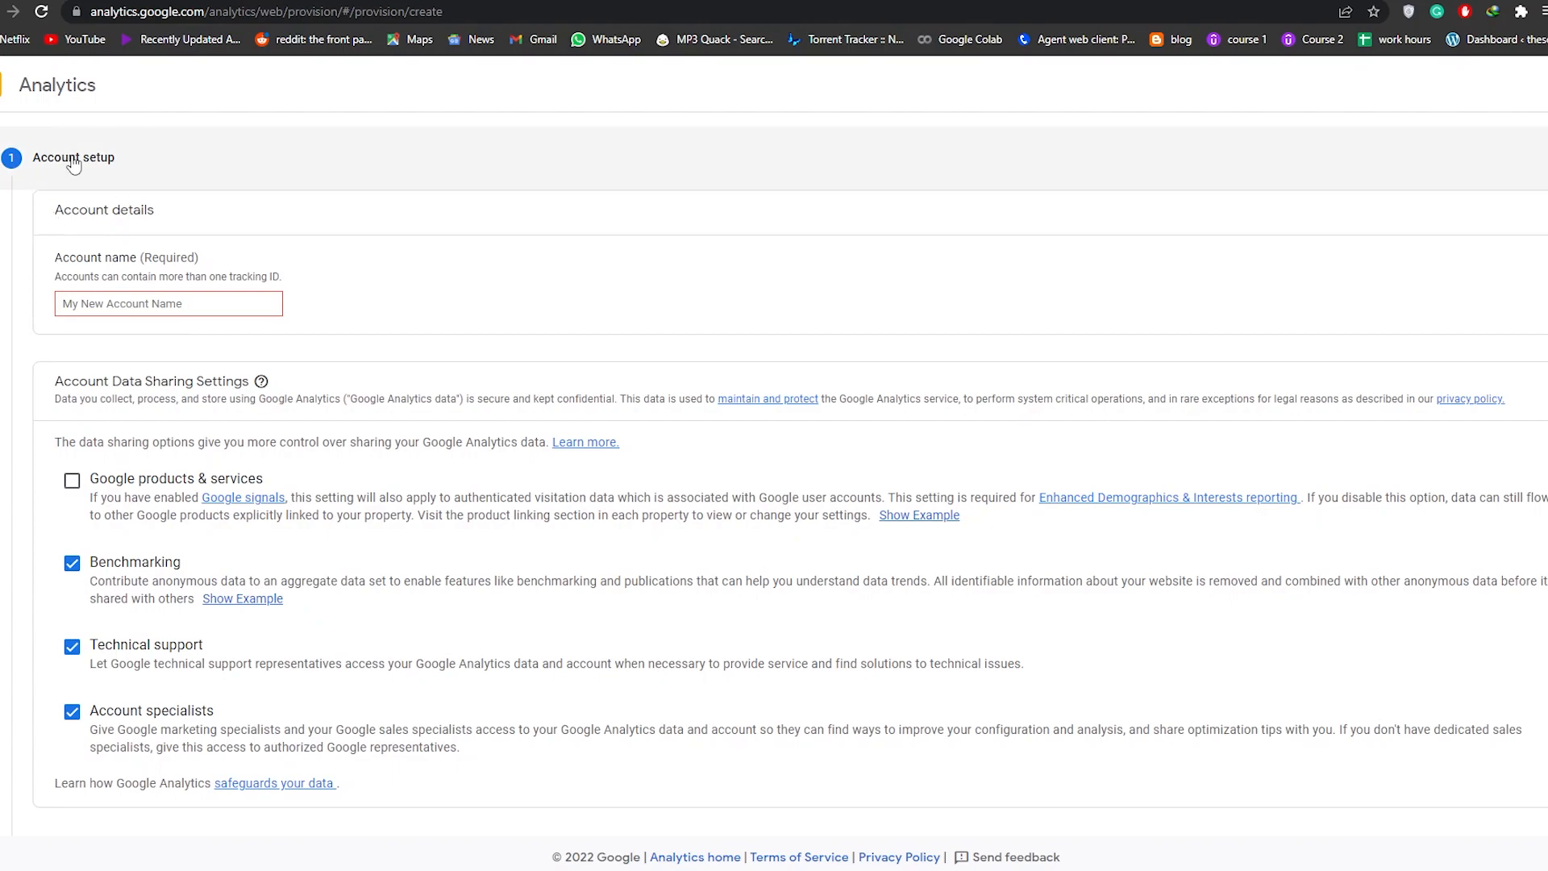
scroll(73, 163, "down", 3)
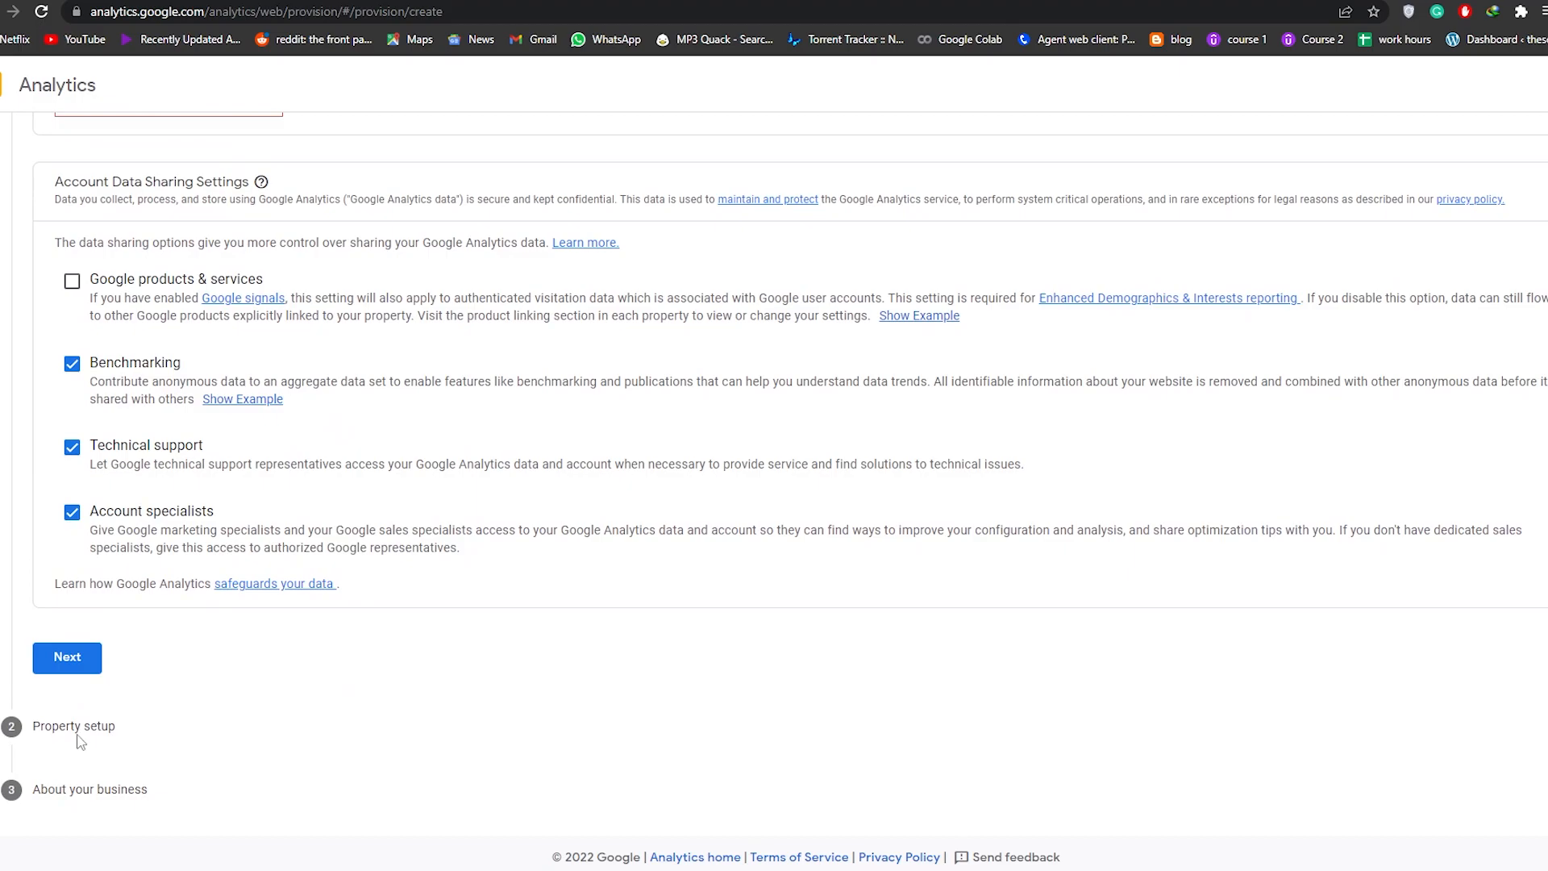
scroll(116, 803, "up", 3)
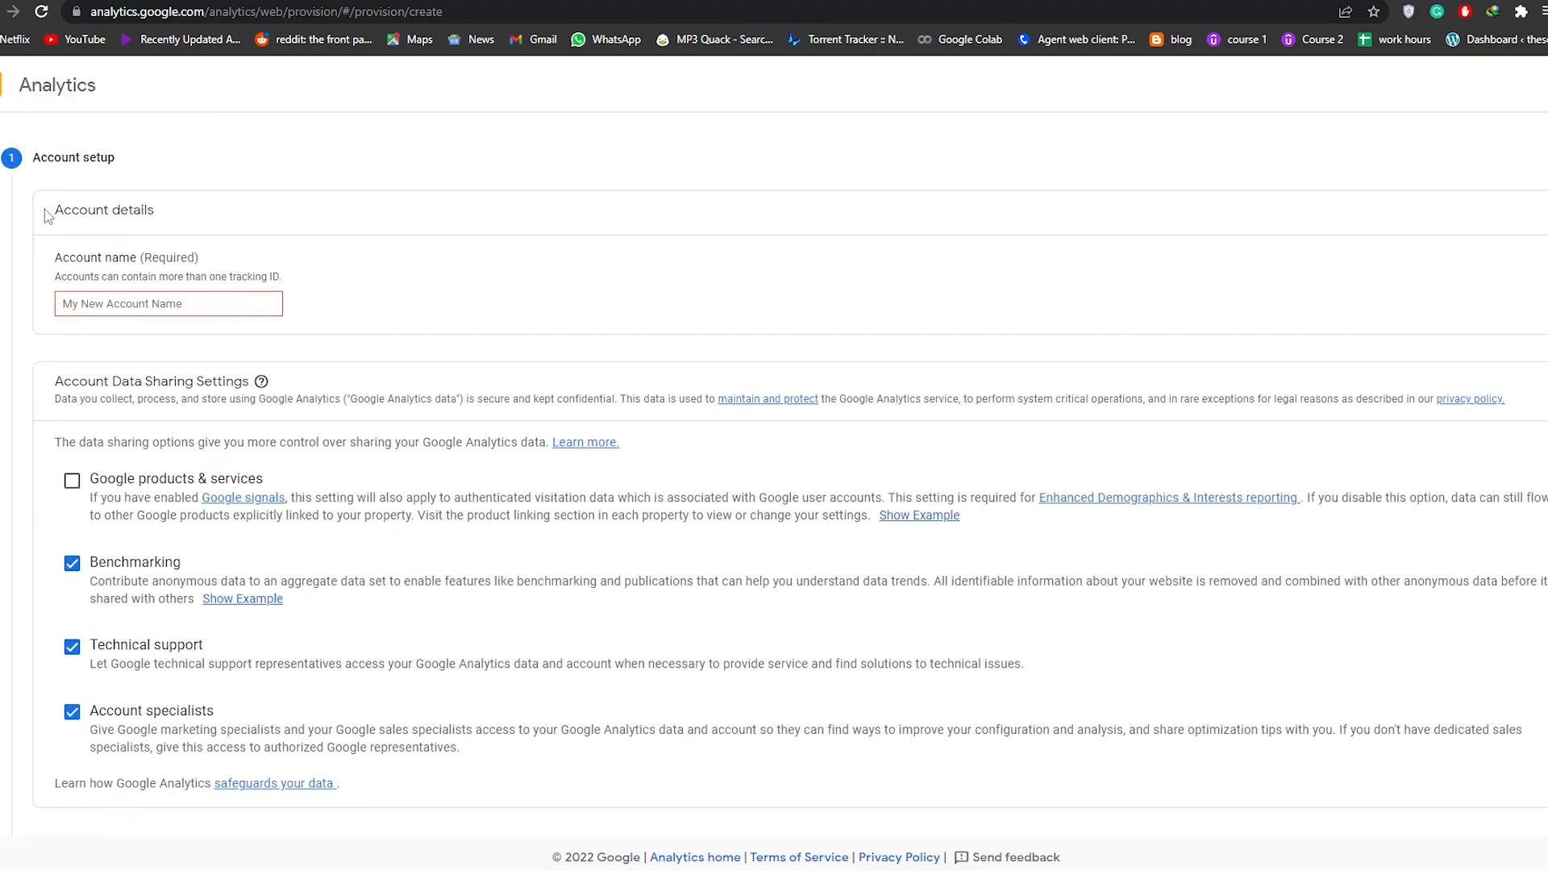
left_click(162, 307)
left_click(125, 335)
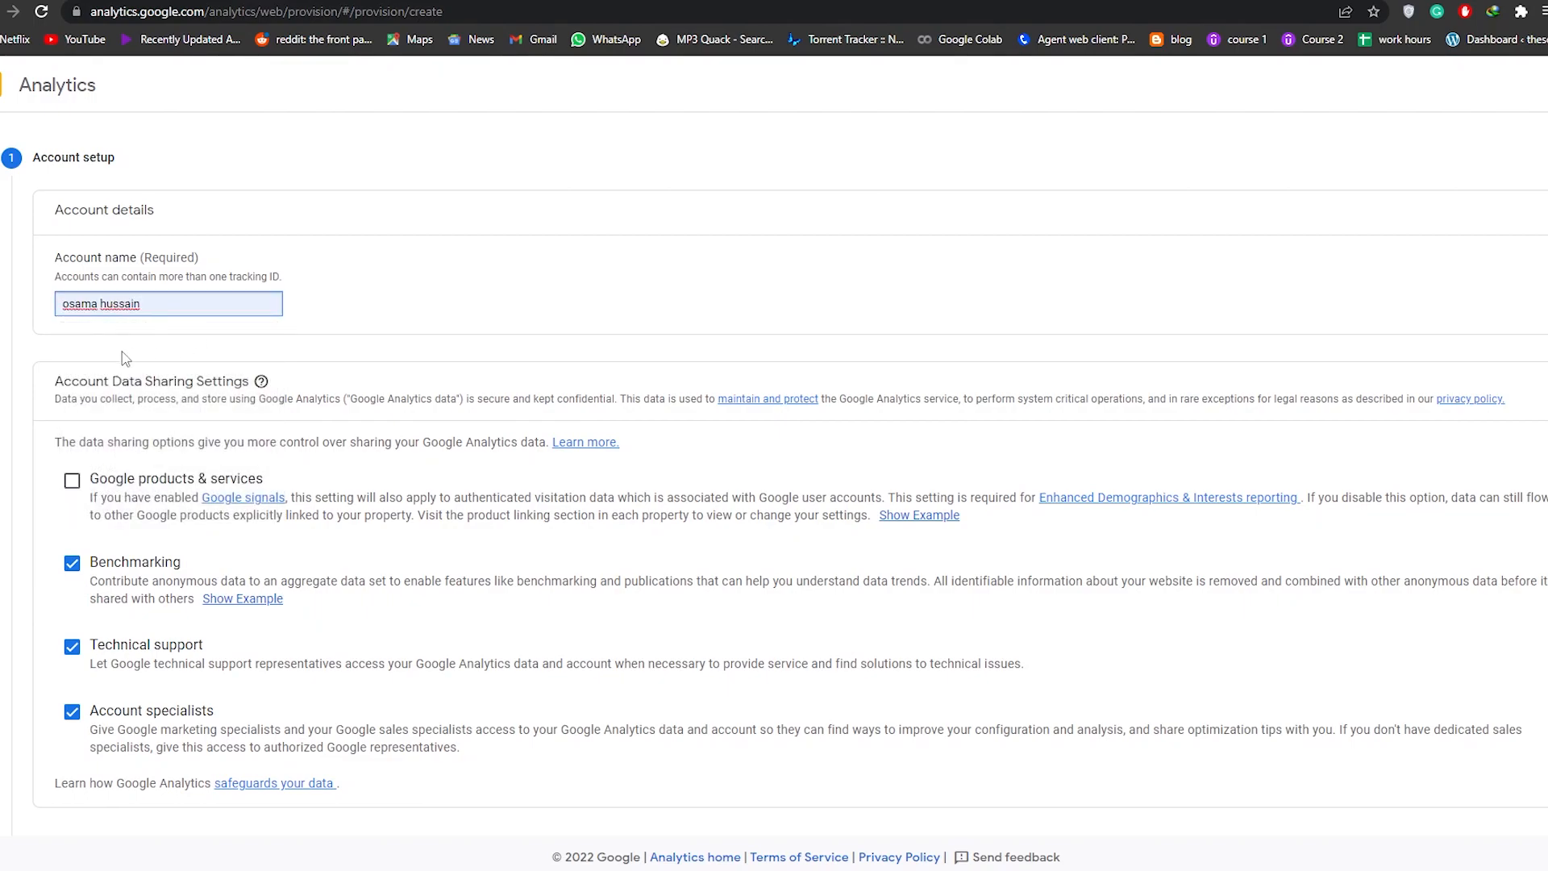
Keep the preselected account data sharing options and continue to the property setup
scroll(113, 405, "down", 1)
scroll(113, 405, "down", 2)
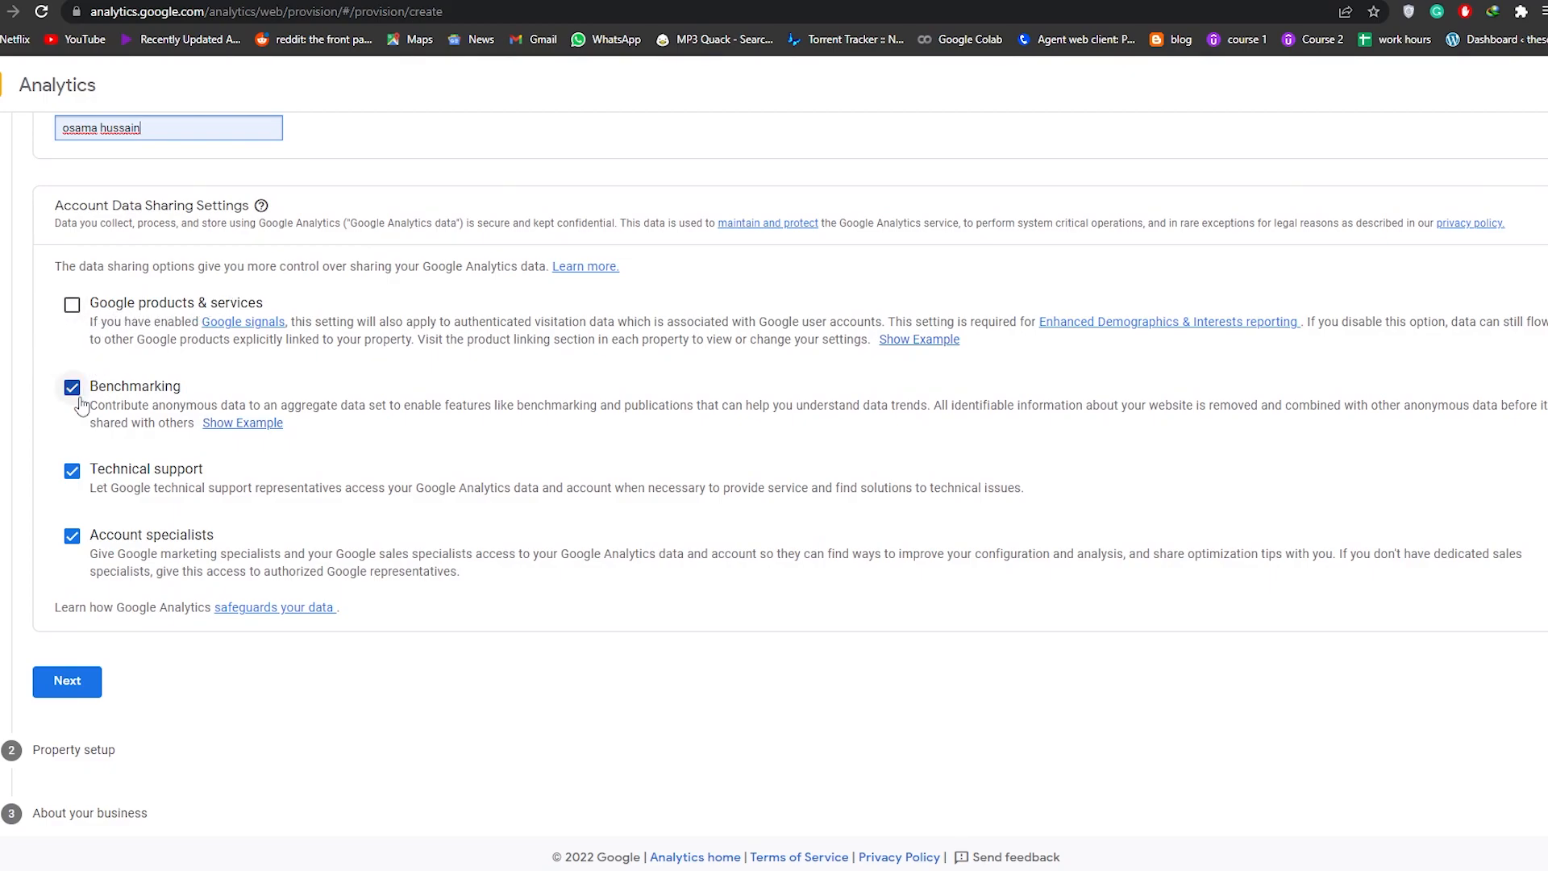
scroll(114, 516, "down", 1)
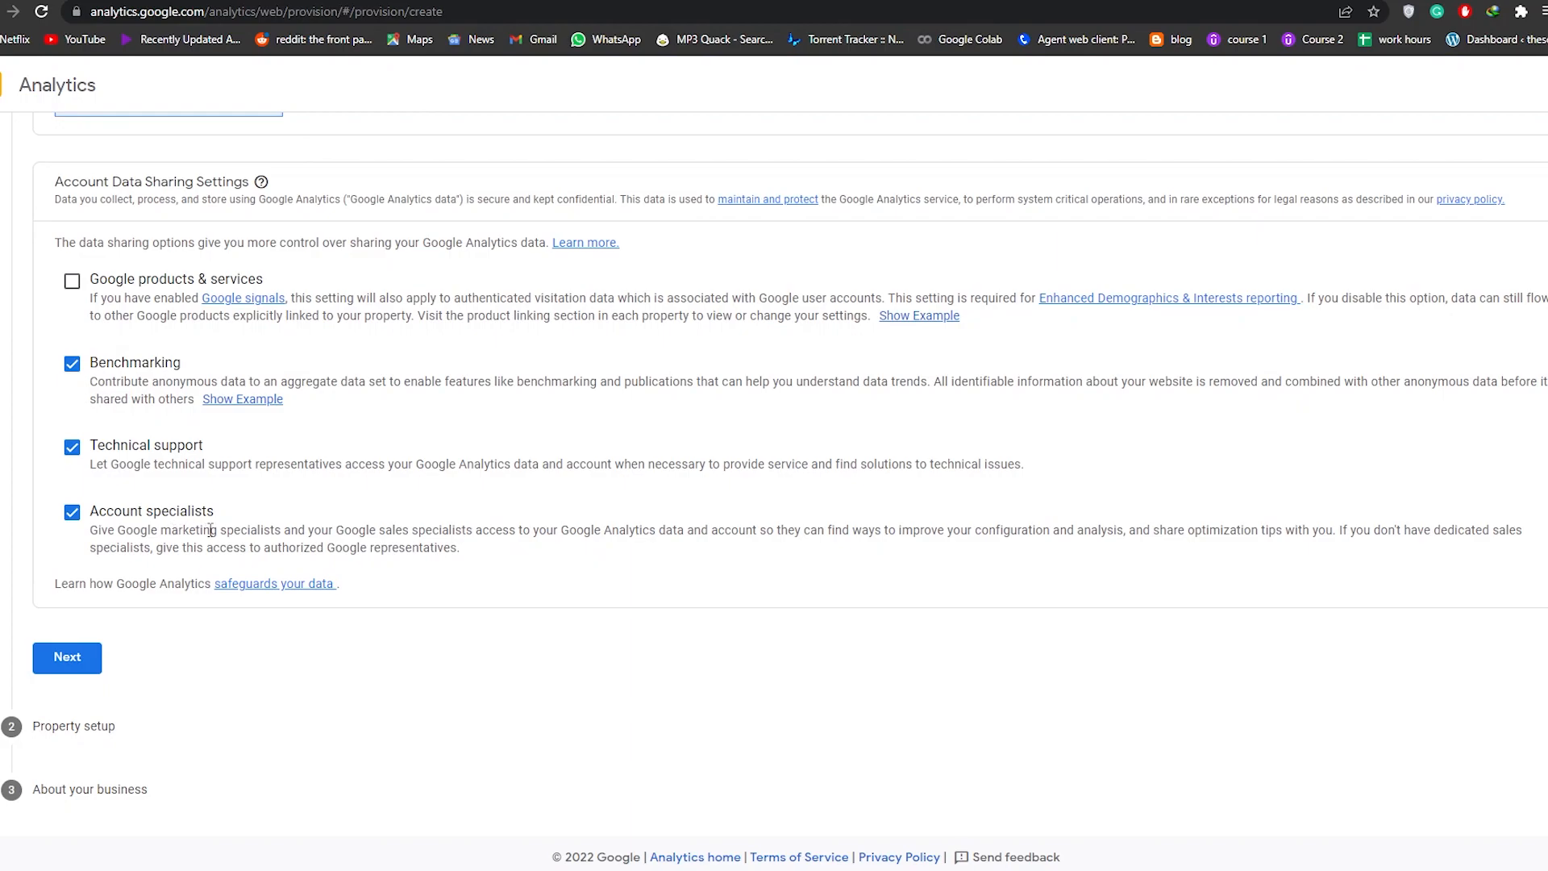
left_click(66, 657)
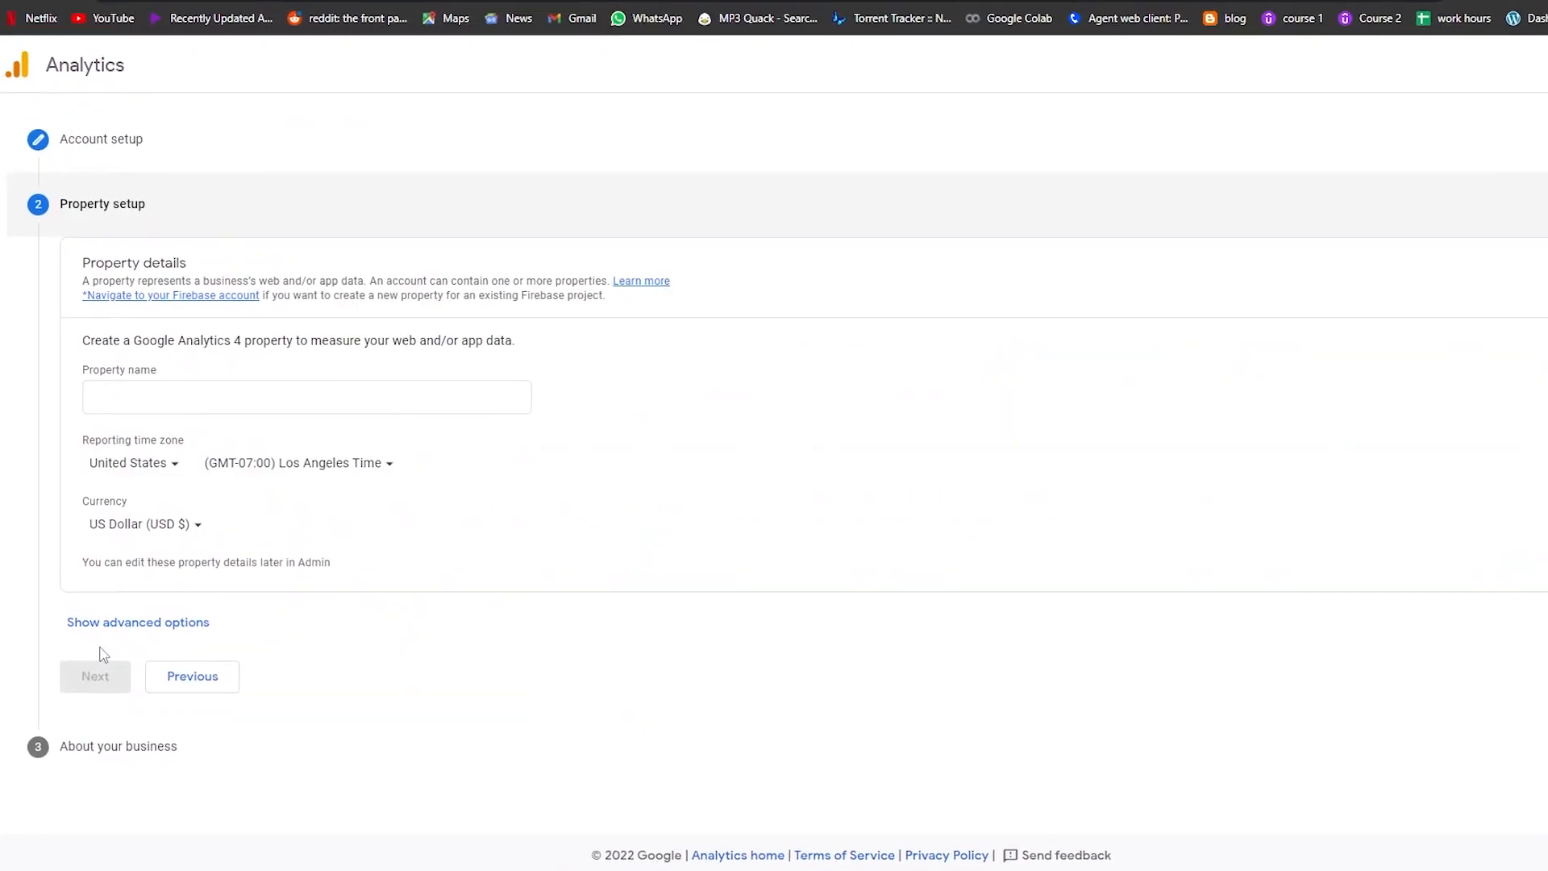
Name the property "The coffee house" and set the reporting time zone country to Pakistan
left_click(116, 393)
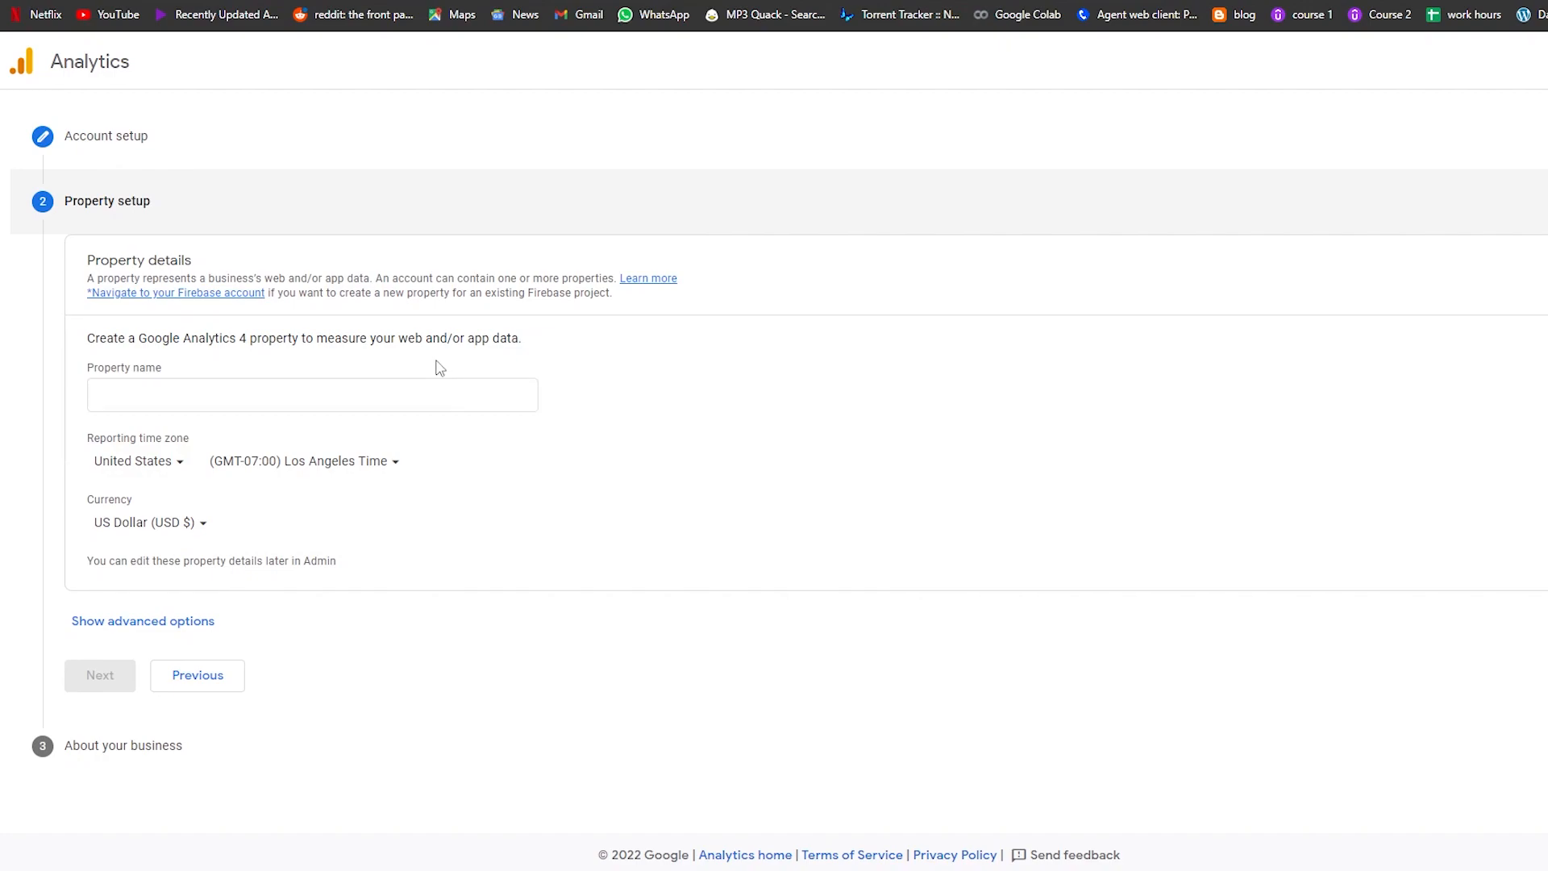
left_click(214, 407)
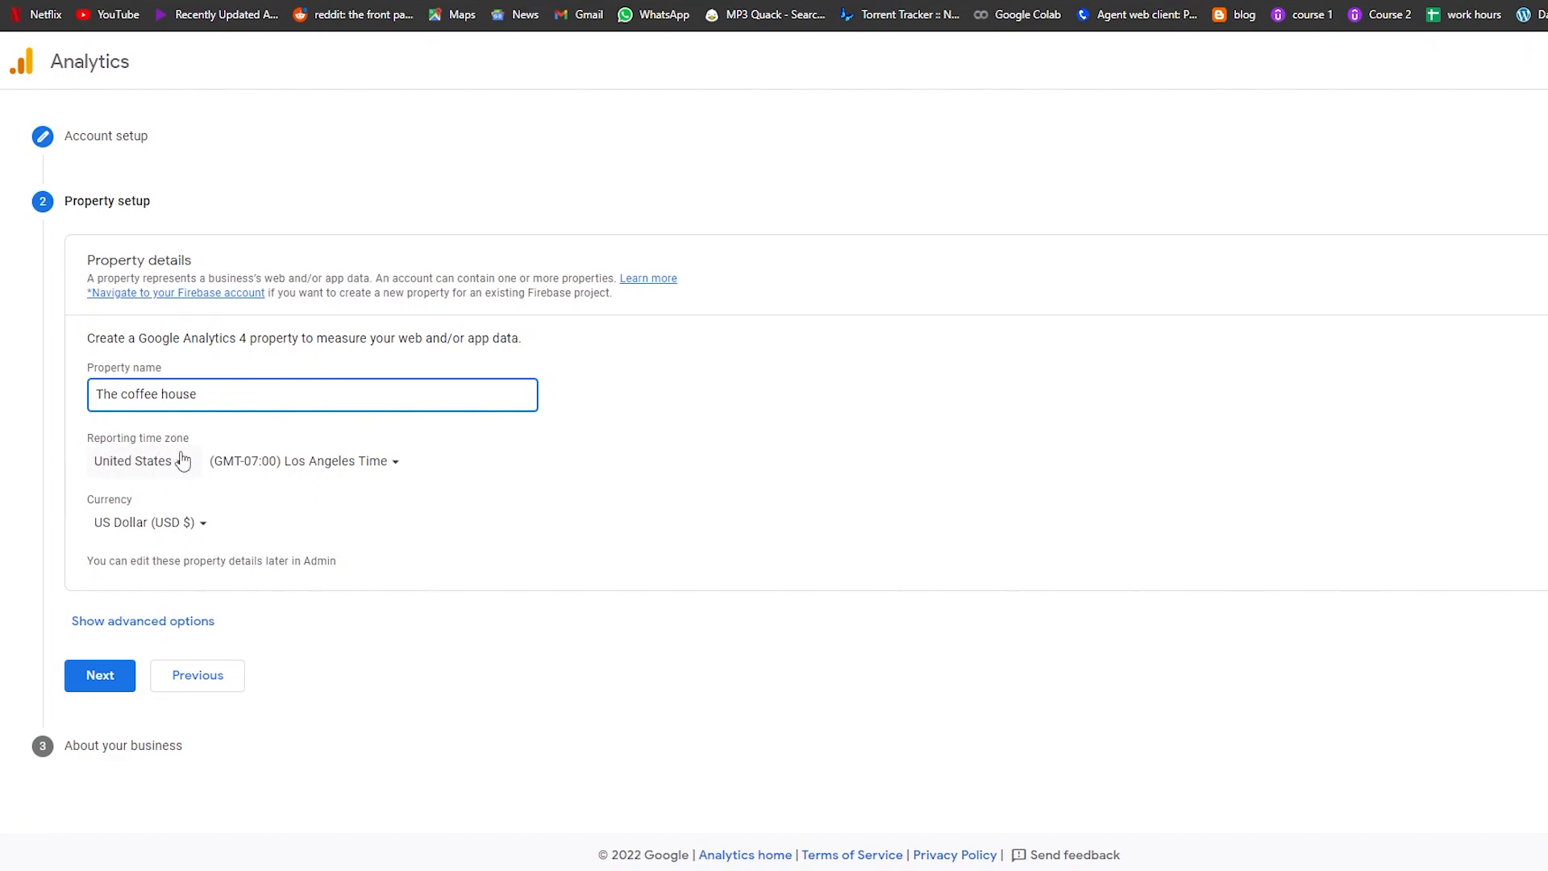
left_click(182, 461)
type("pa")
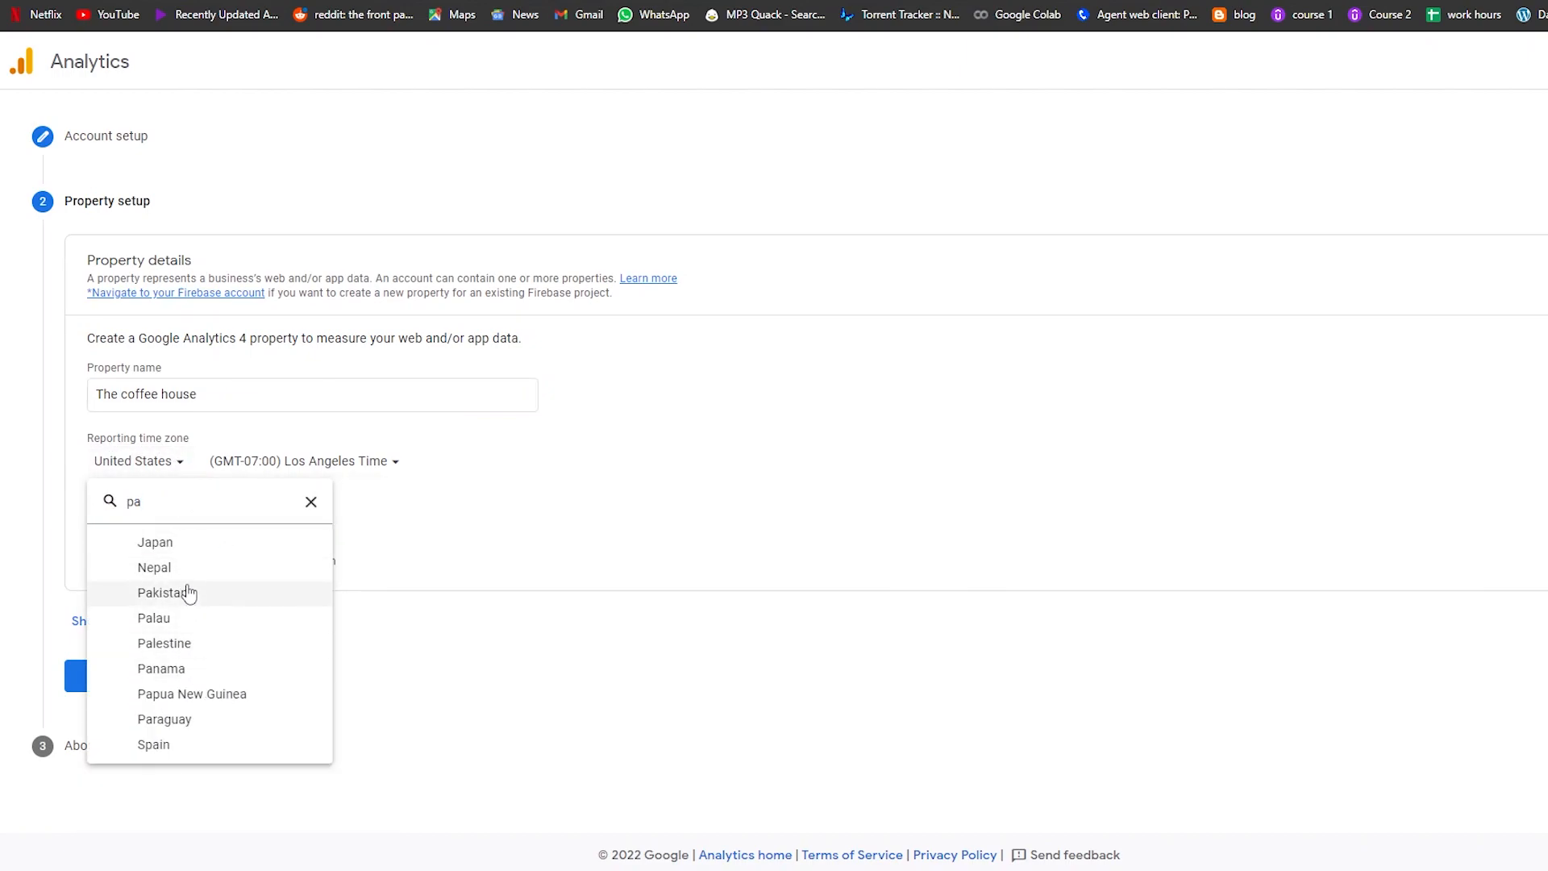
left_click(187, 593)
Keep US Dollar as the property's currency and continue to the business information
left_click(194, 531)
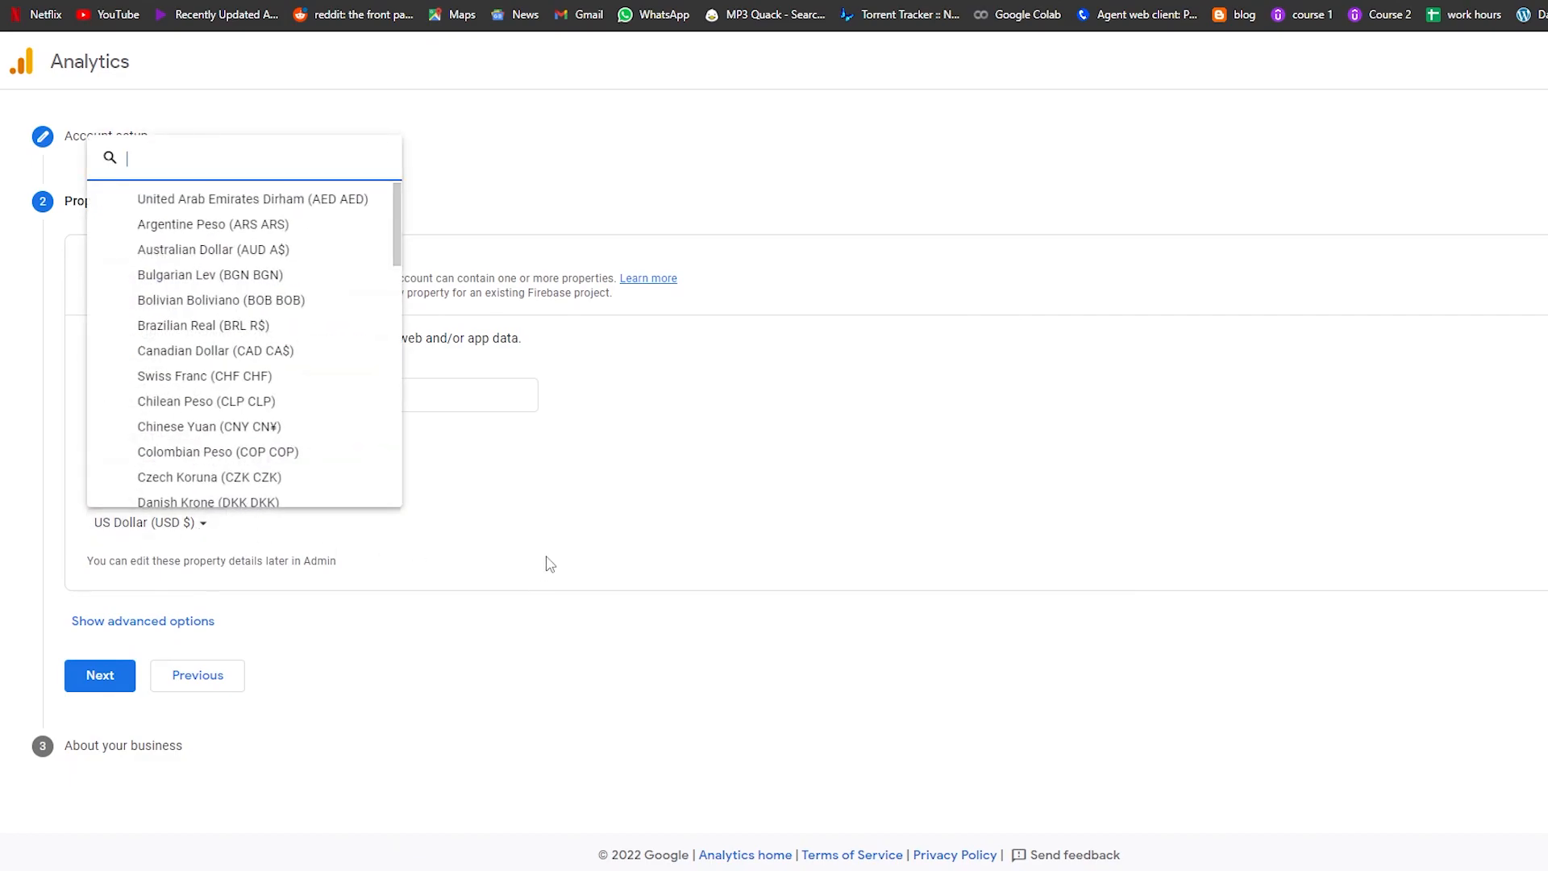
left_click(602, 556)
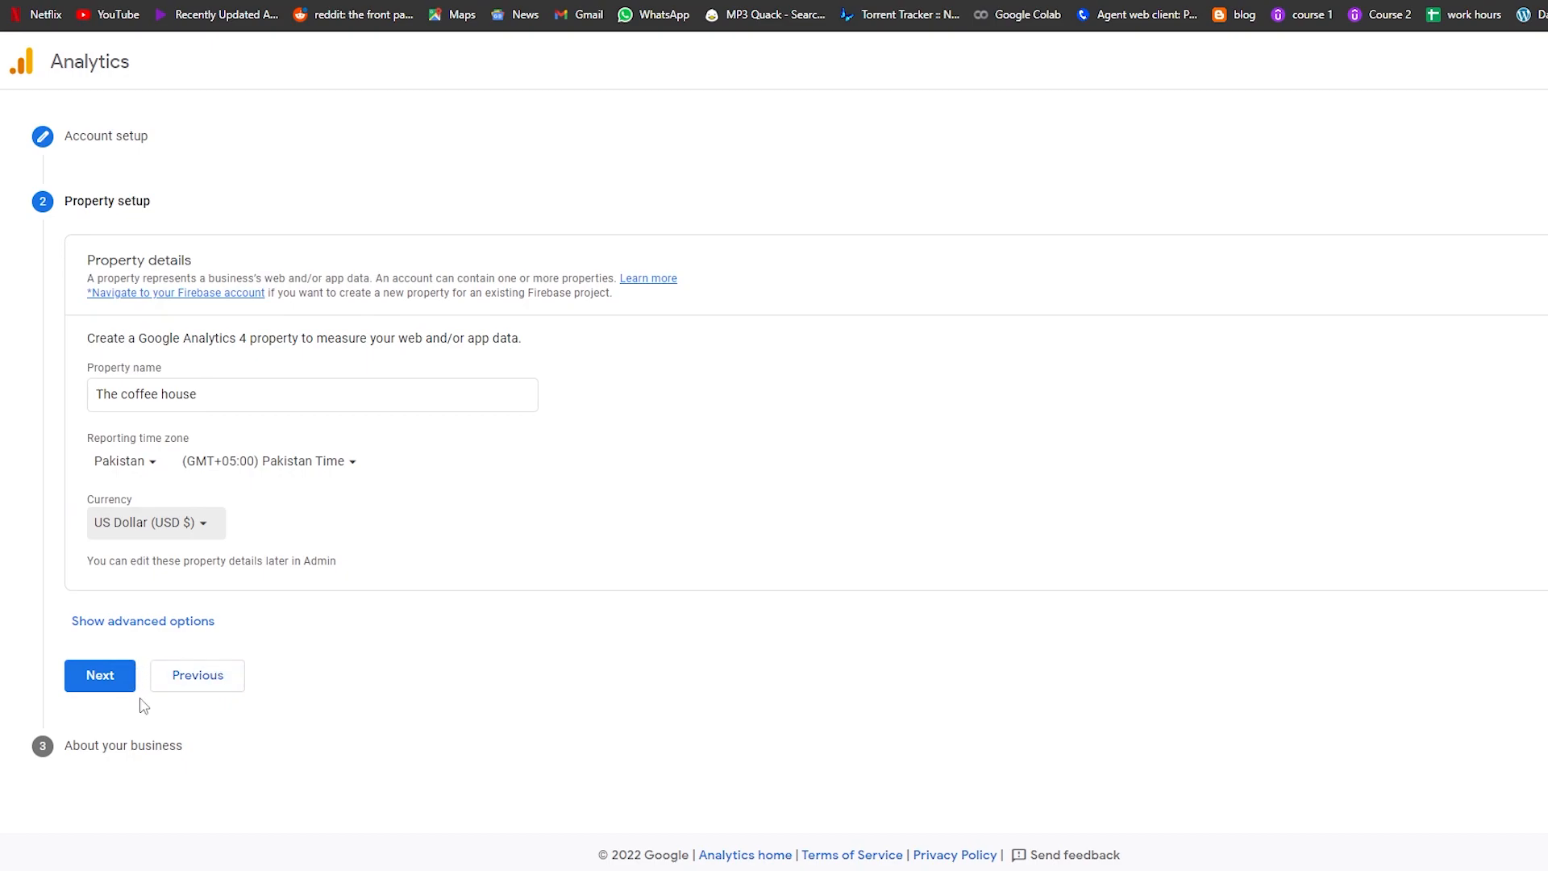
left_click(112, 680)
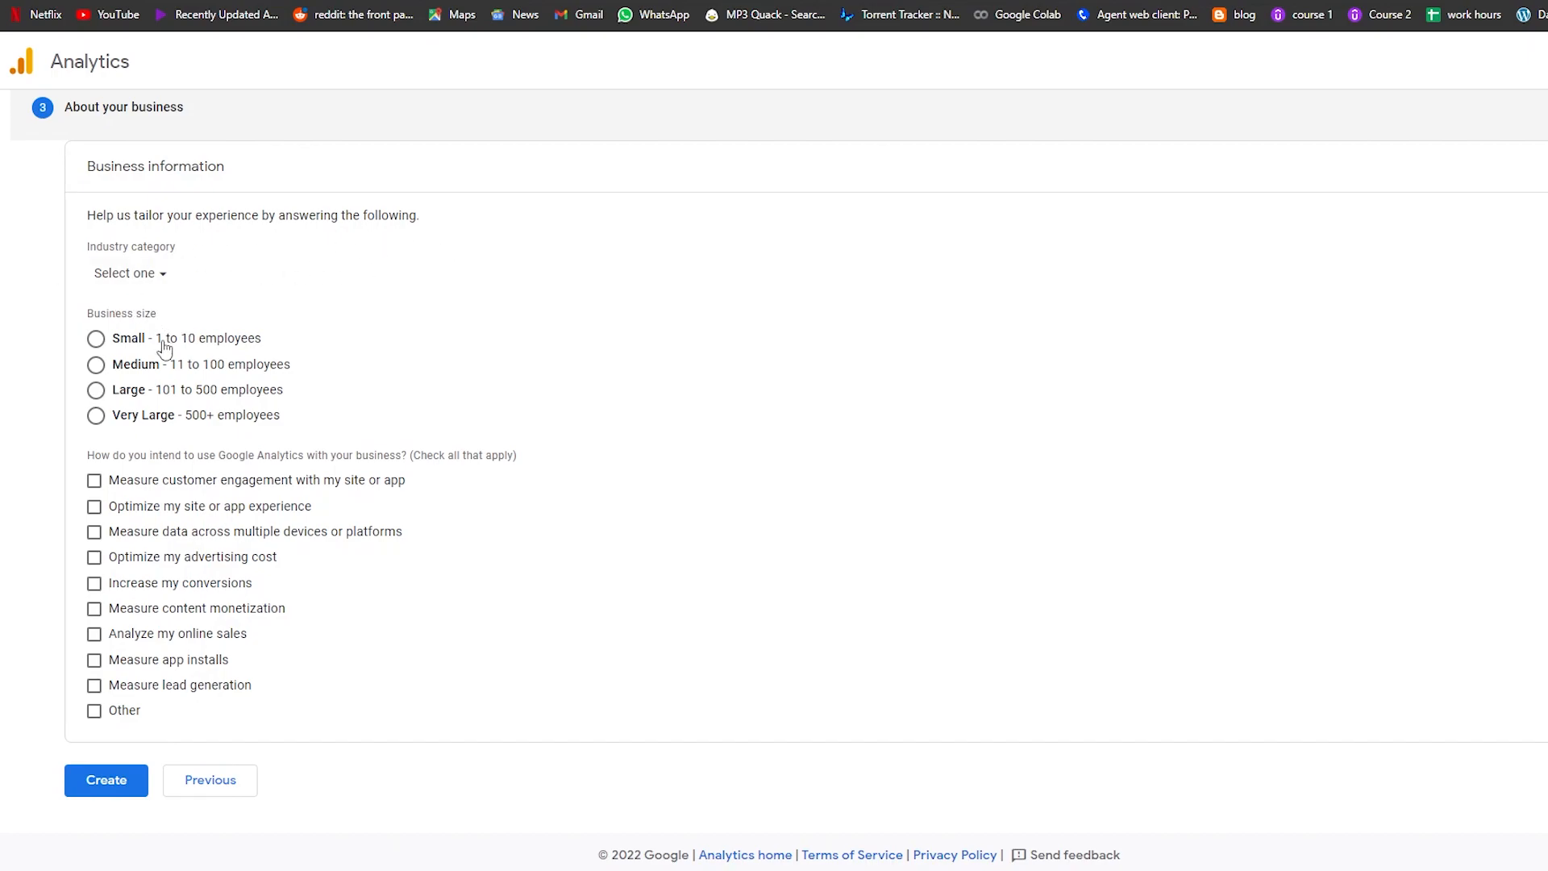
Set the industry category to Computers & Electronics and the business size to Small
left_click(149, 274)
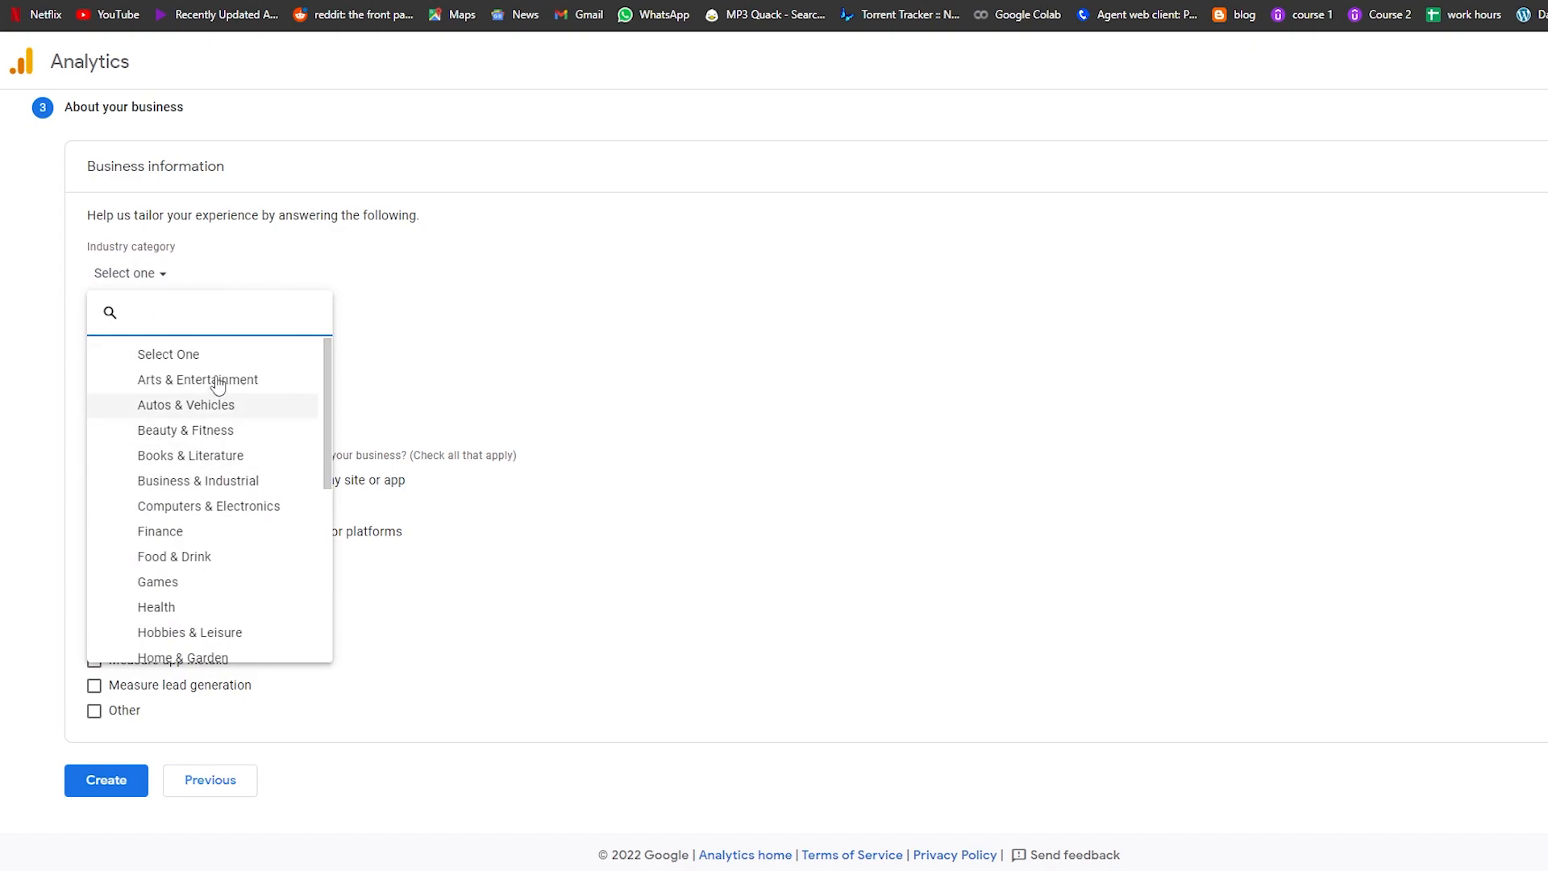
scroll(278, 432, "down", 1)
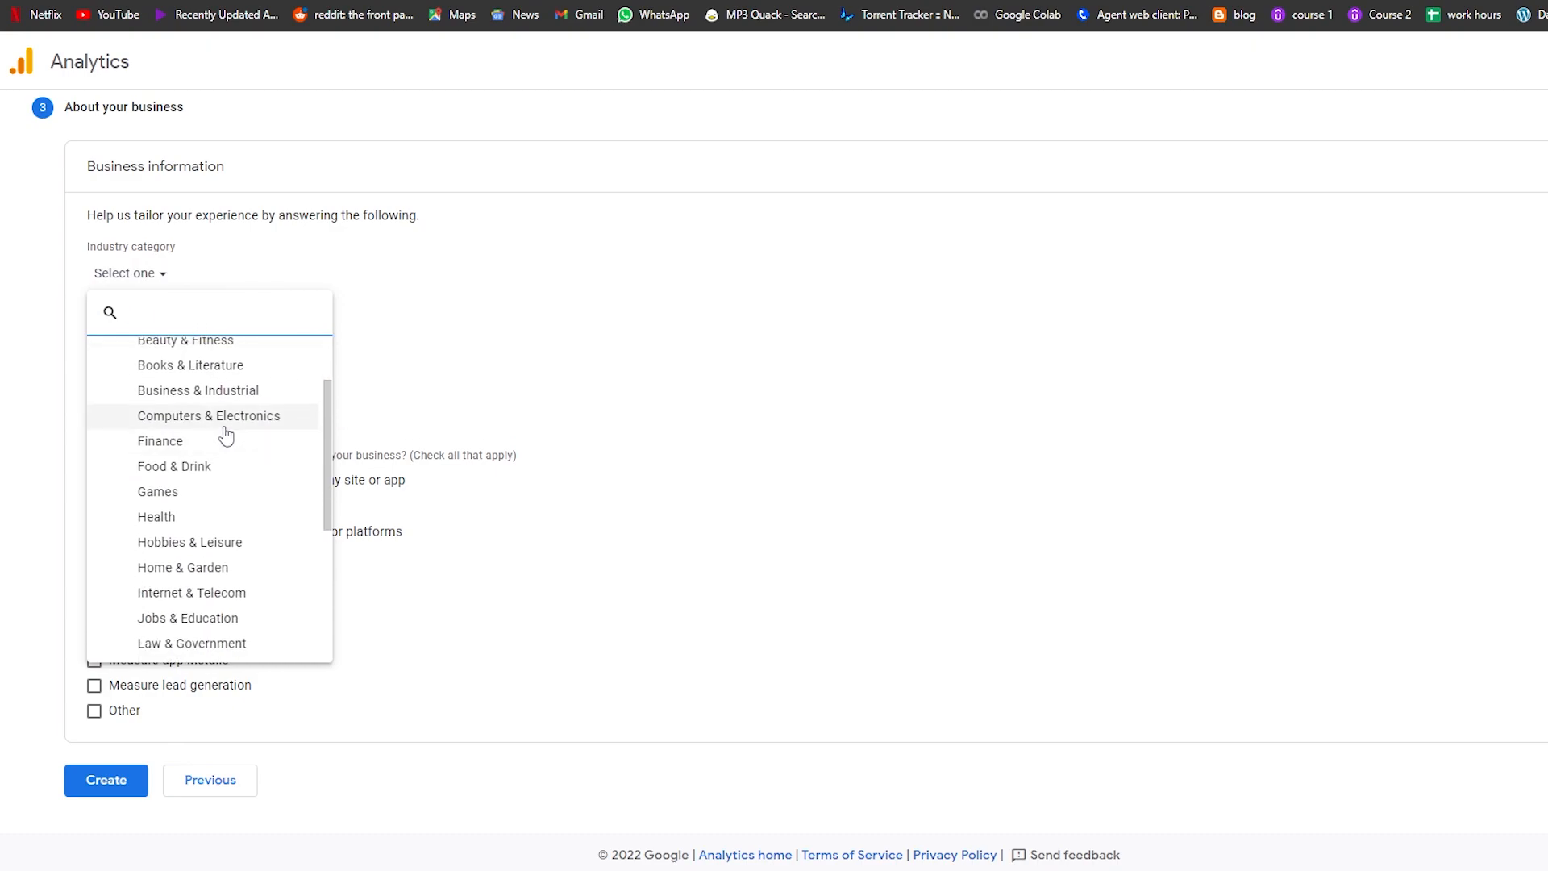
scroll(255, 438, "down", 2)
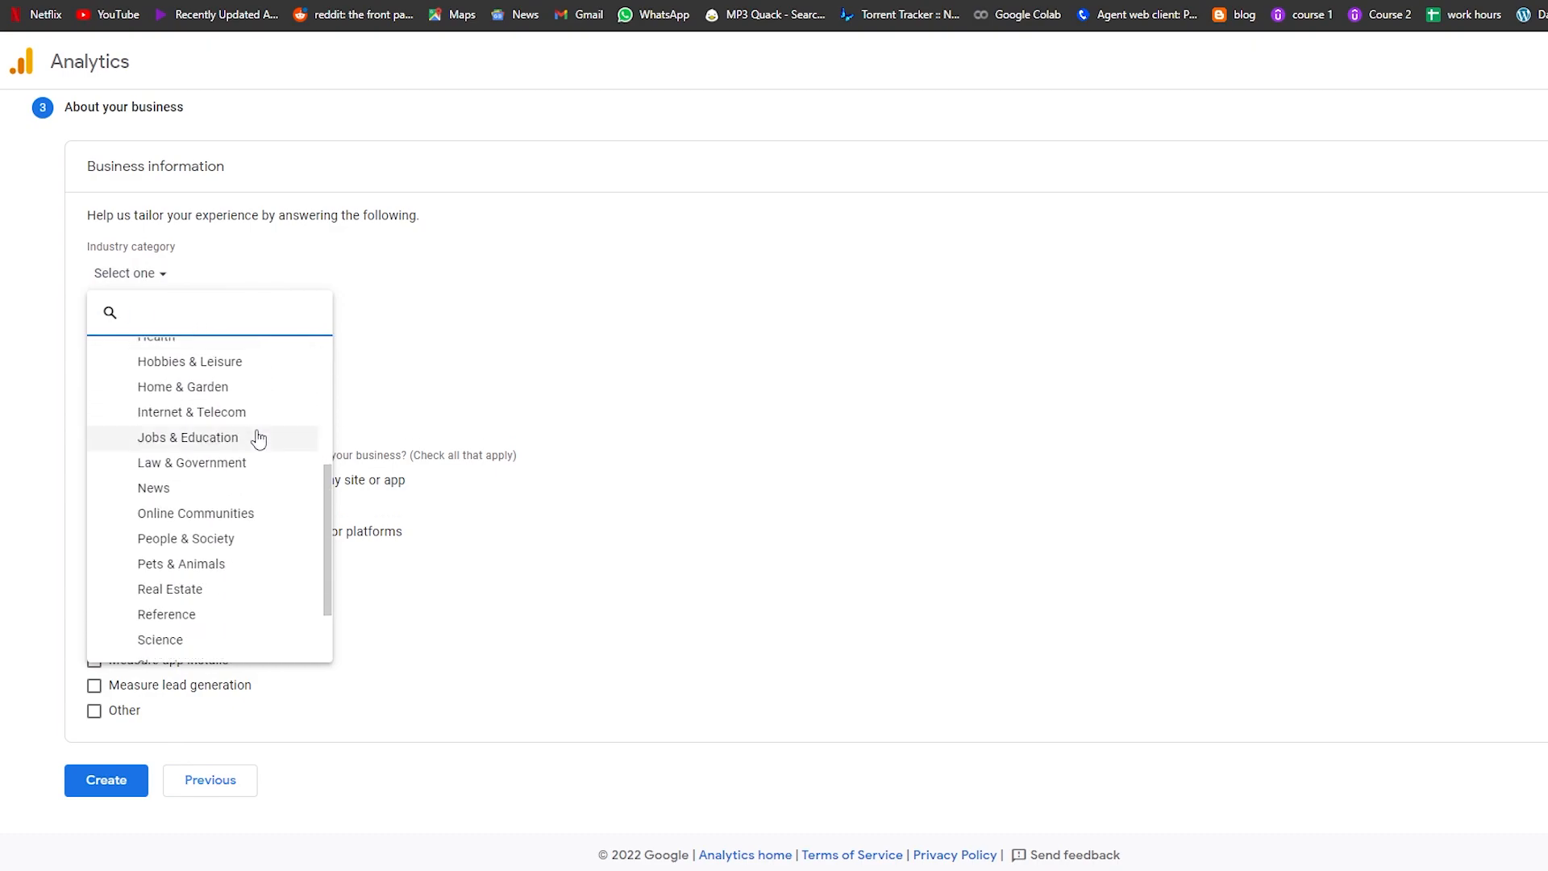
scroll(258, 438, "up", 3)
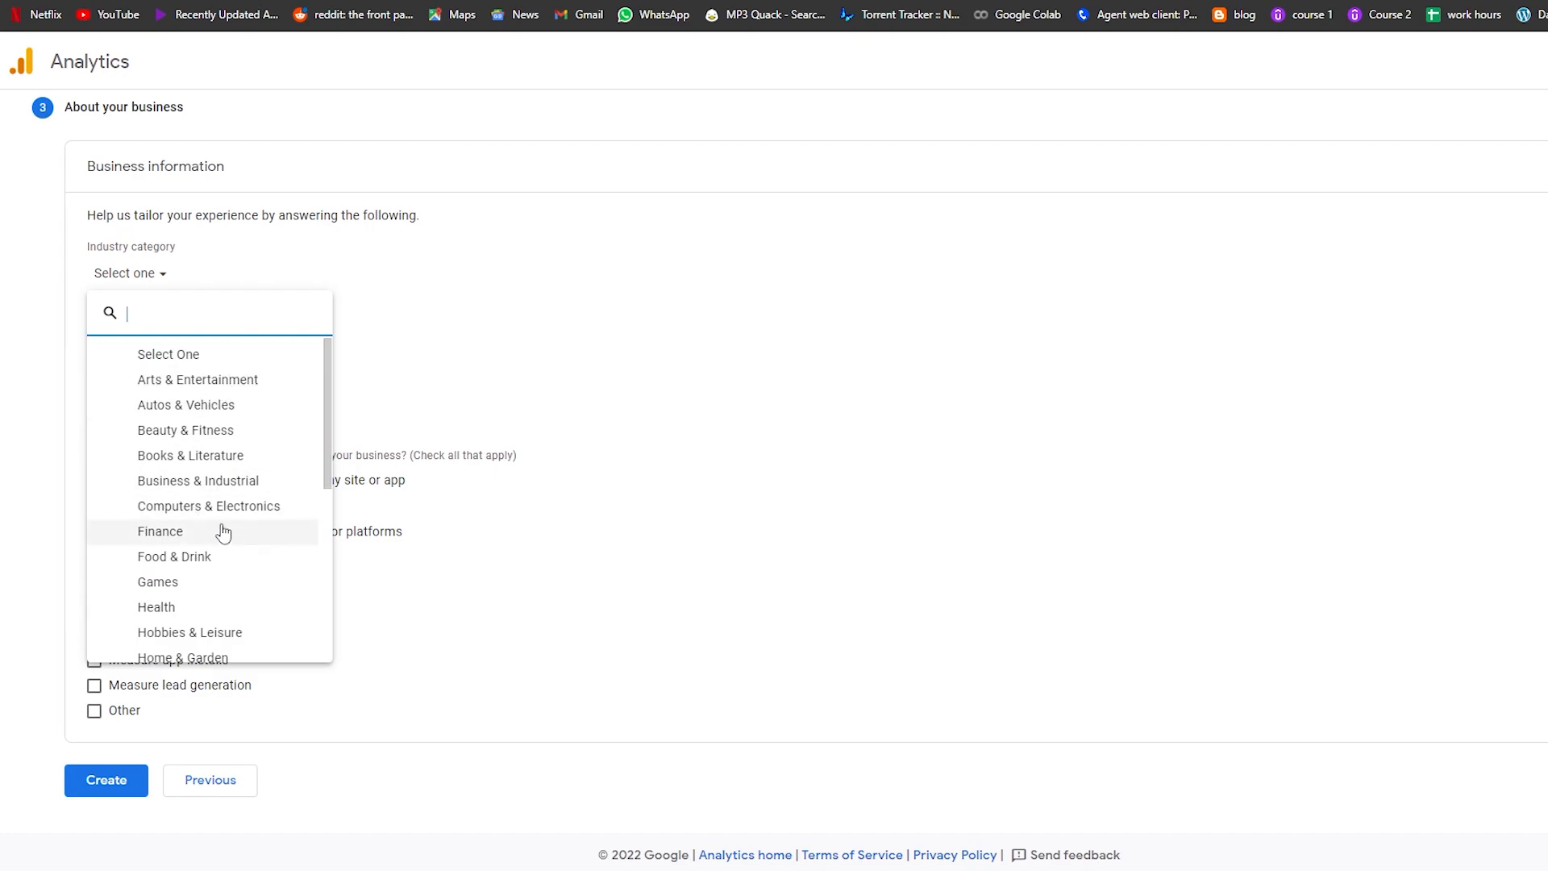
scroll(219, 542, "down", 2)
scroll(217, 545, "down", 2)
scroll(208, 516, "up", 3)
scroll(208, 531, "down", 3)
scroll(201, 617, "up", 4)
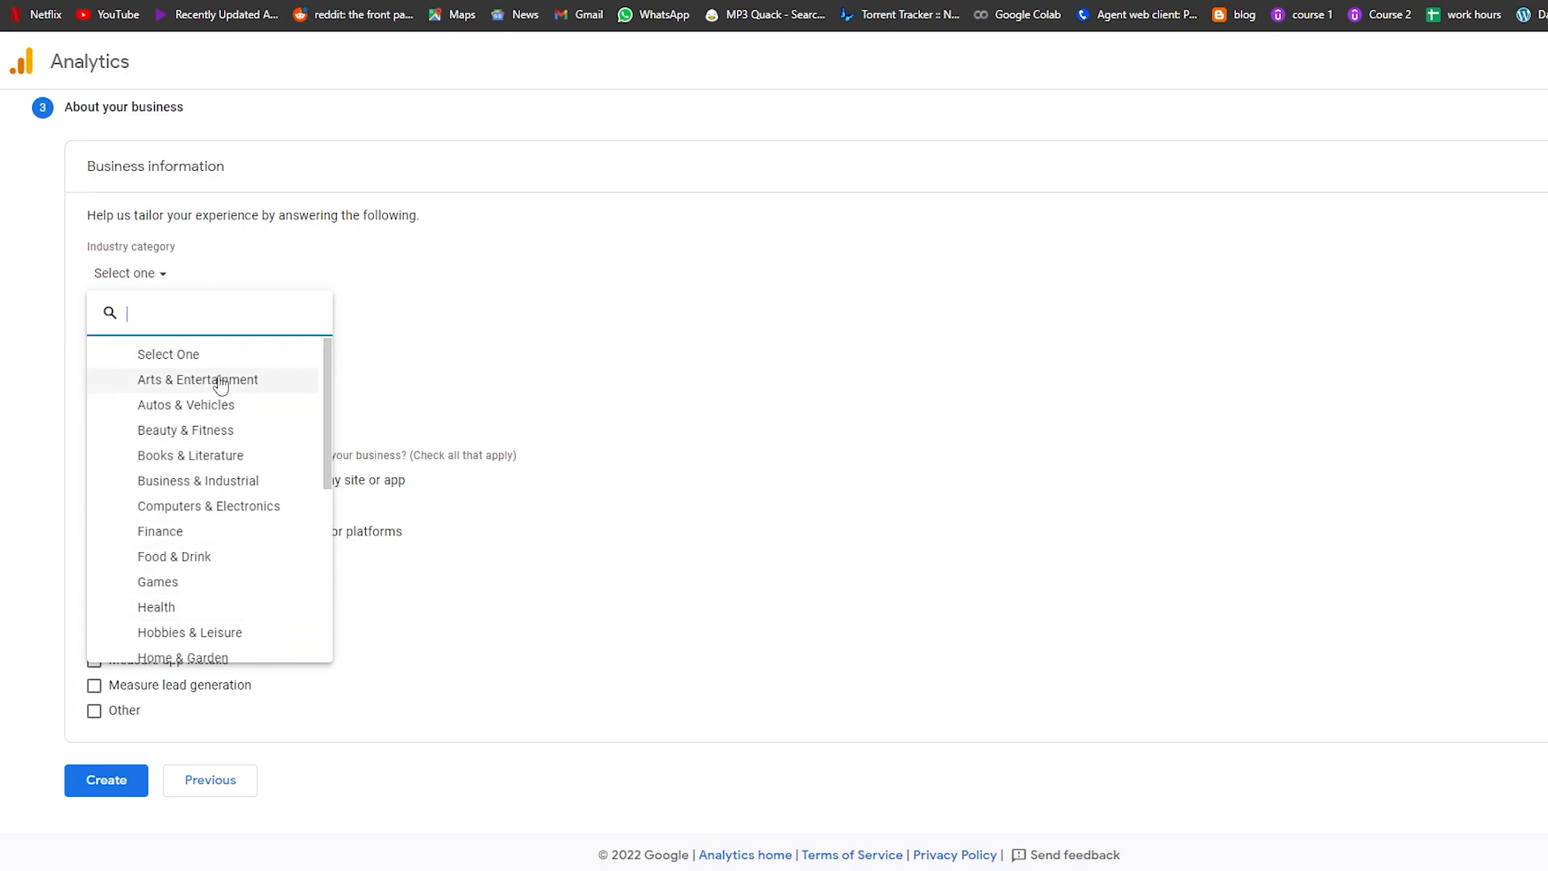
left_click(313, 507)
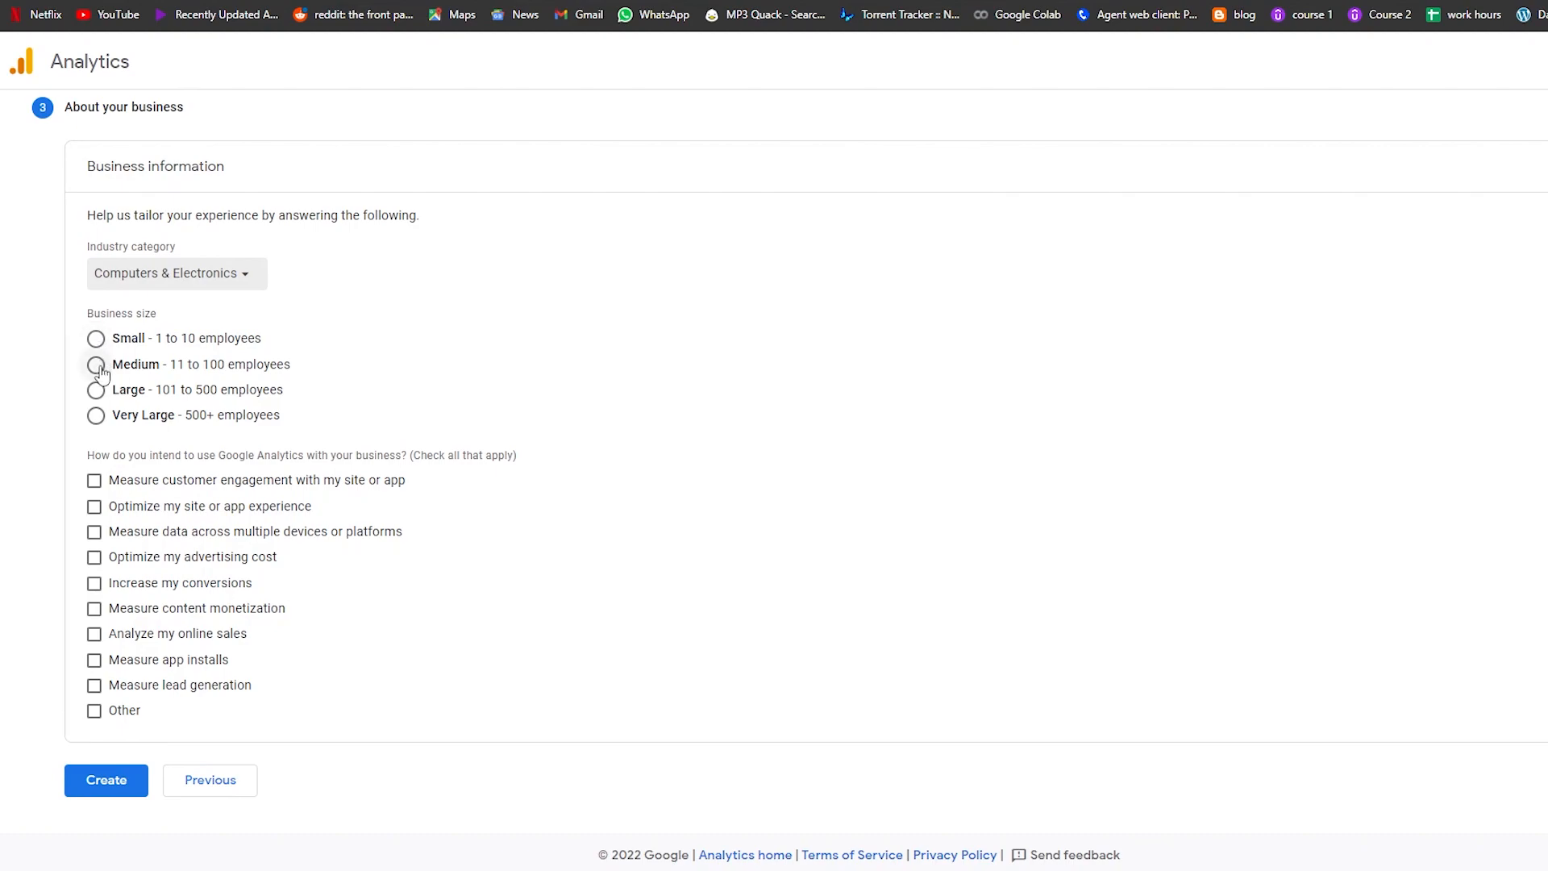
left_click(96, 339)
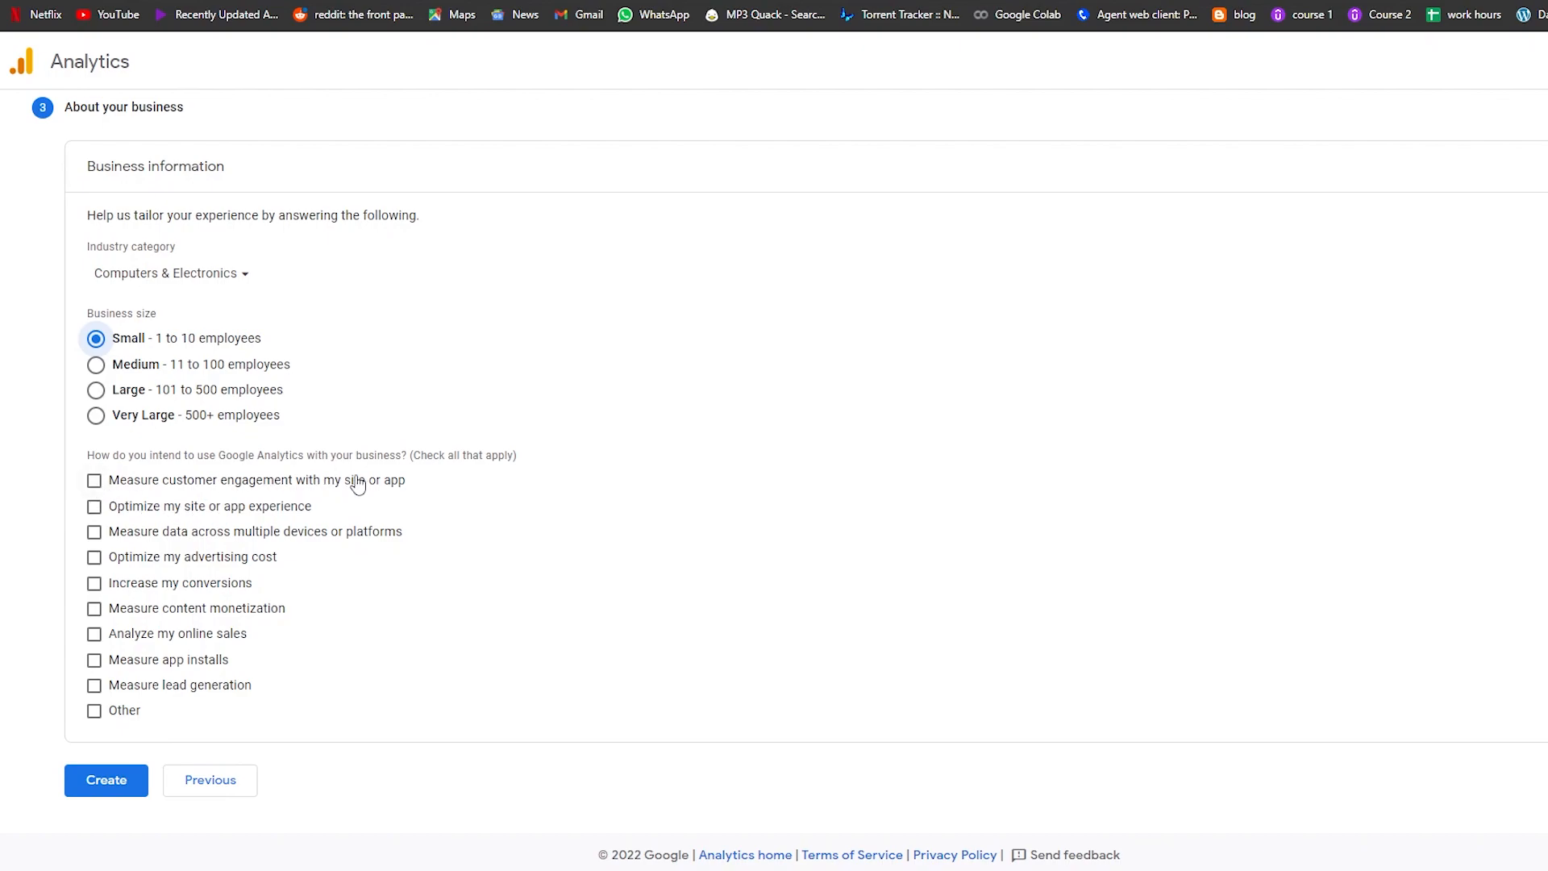
Choose measuring customer engagement, optimizing site experience, optimizing advertising cost and increasing conversions as intended uses, and submit the setup
left_click(94, 481)
left_click(94, 511)
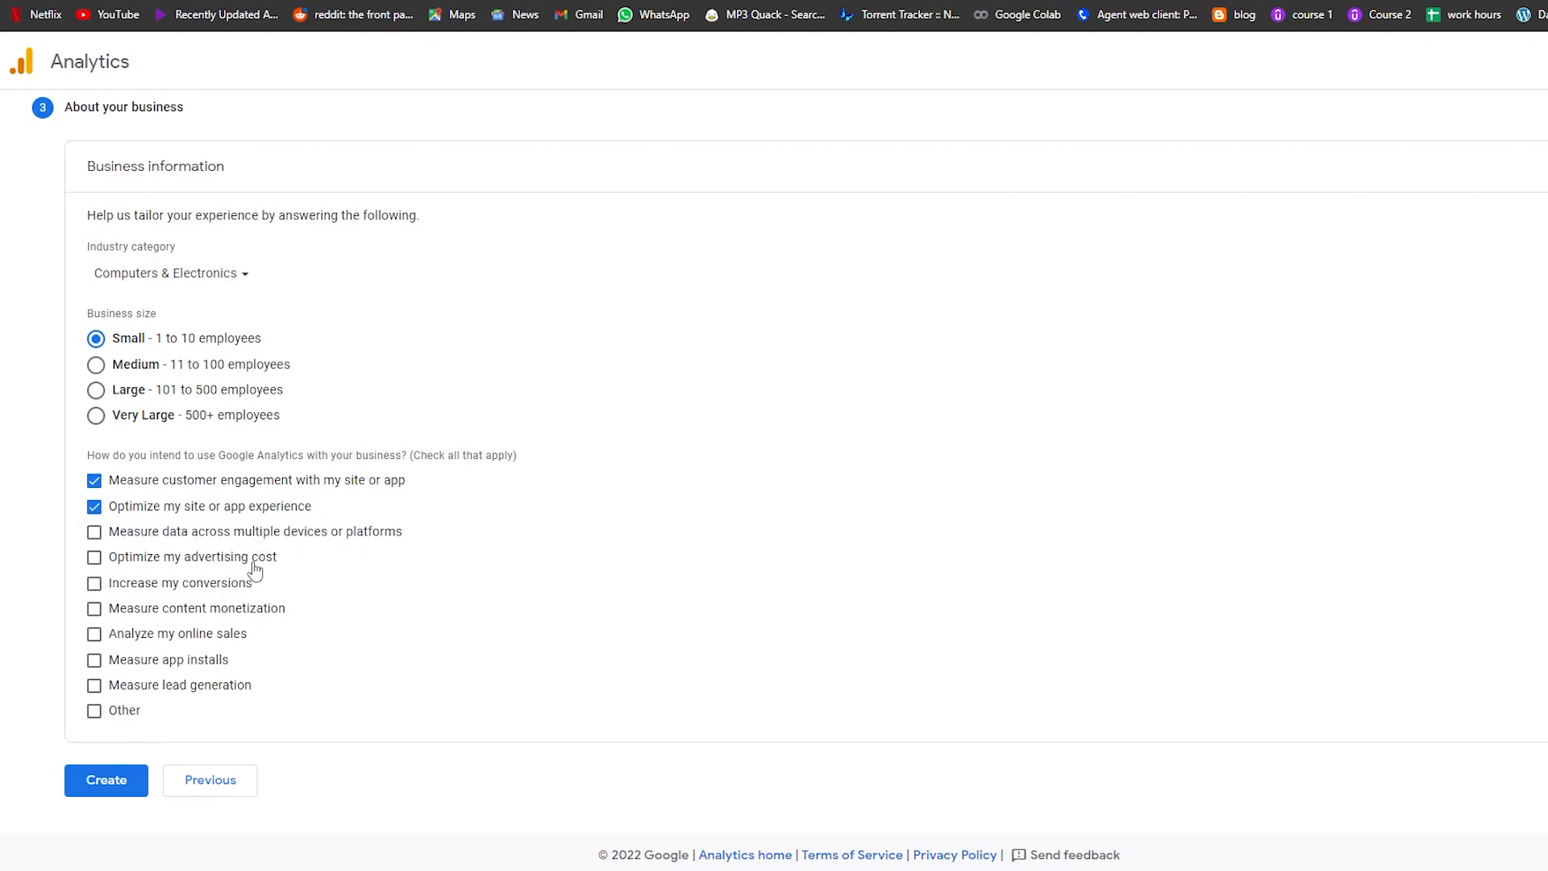
left_click(93, 558)
left_click(93, 583)
left_click(113, 799)
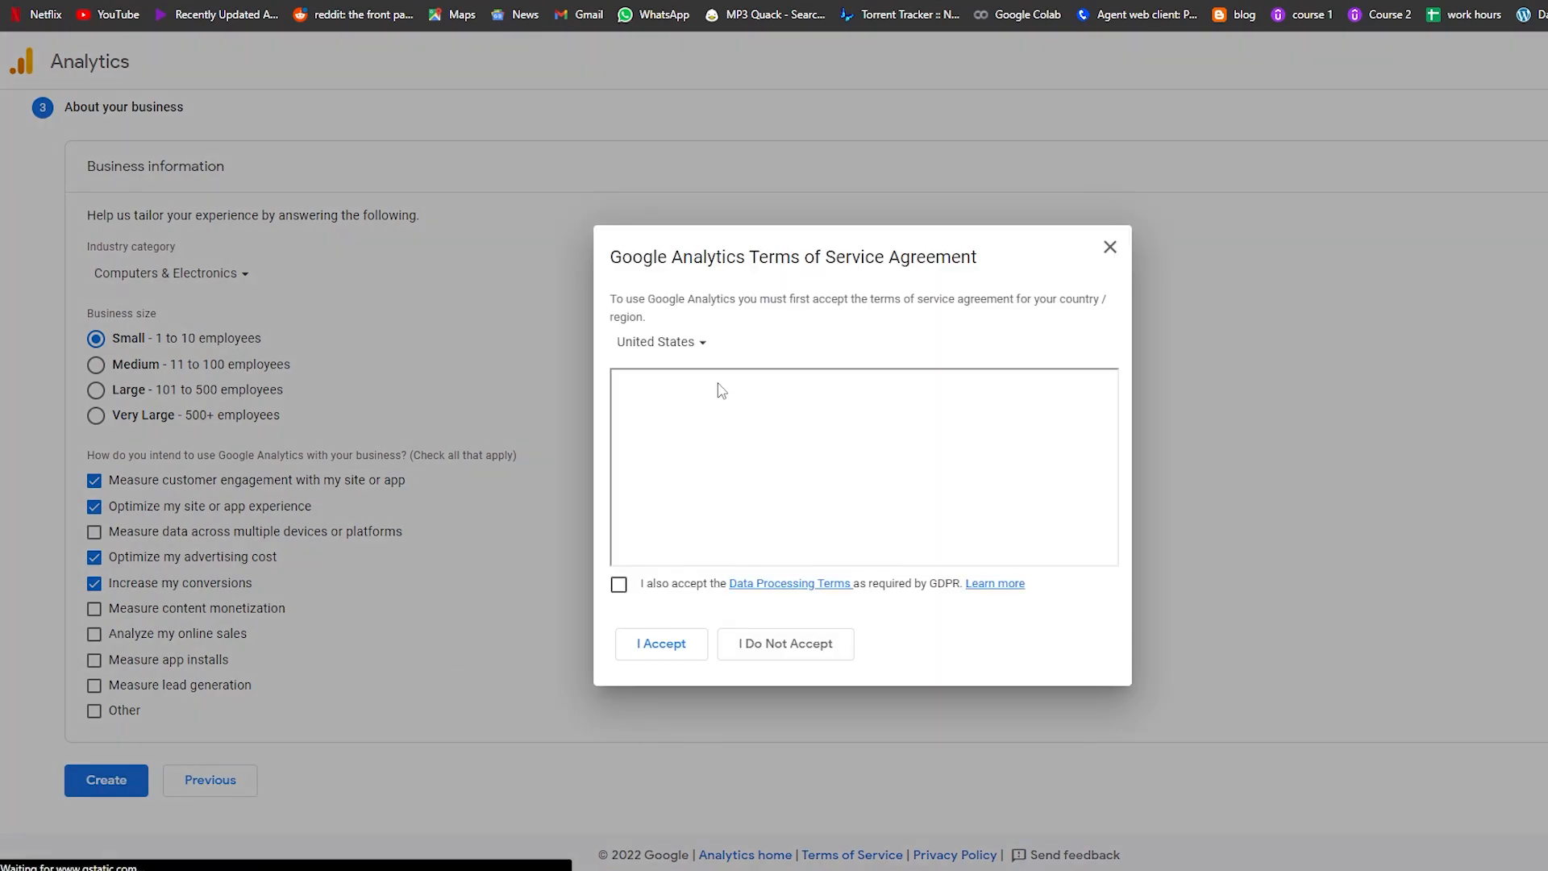
Review the Google Analytics Terms of Service for United States and accept them together with the Data Processing Terms
scroll(794, 418, "down", 1)
scroll(805, 464, "up", 1)
scroll(709, 498, "down", 1)
scroll(667, 500, "down", 10)
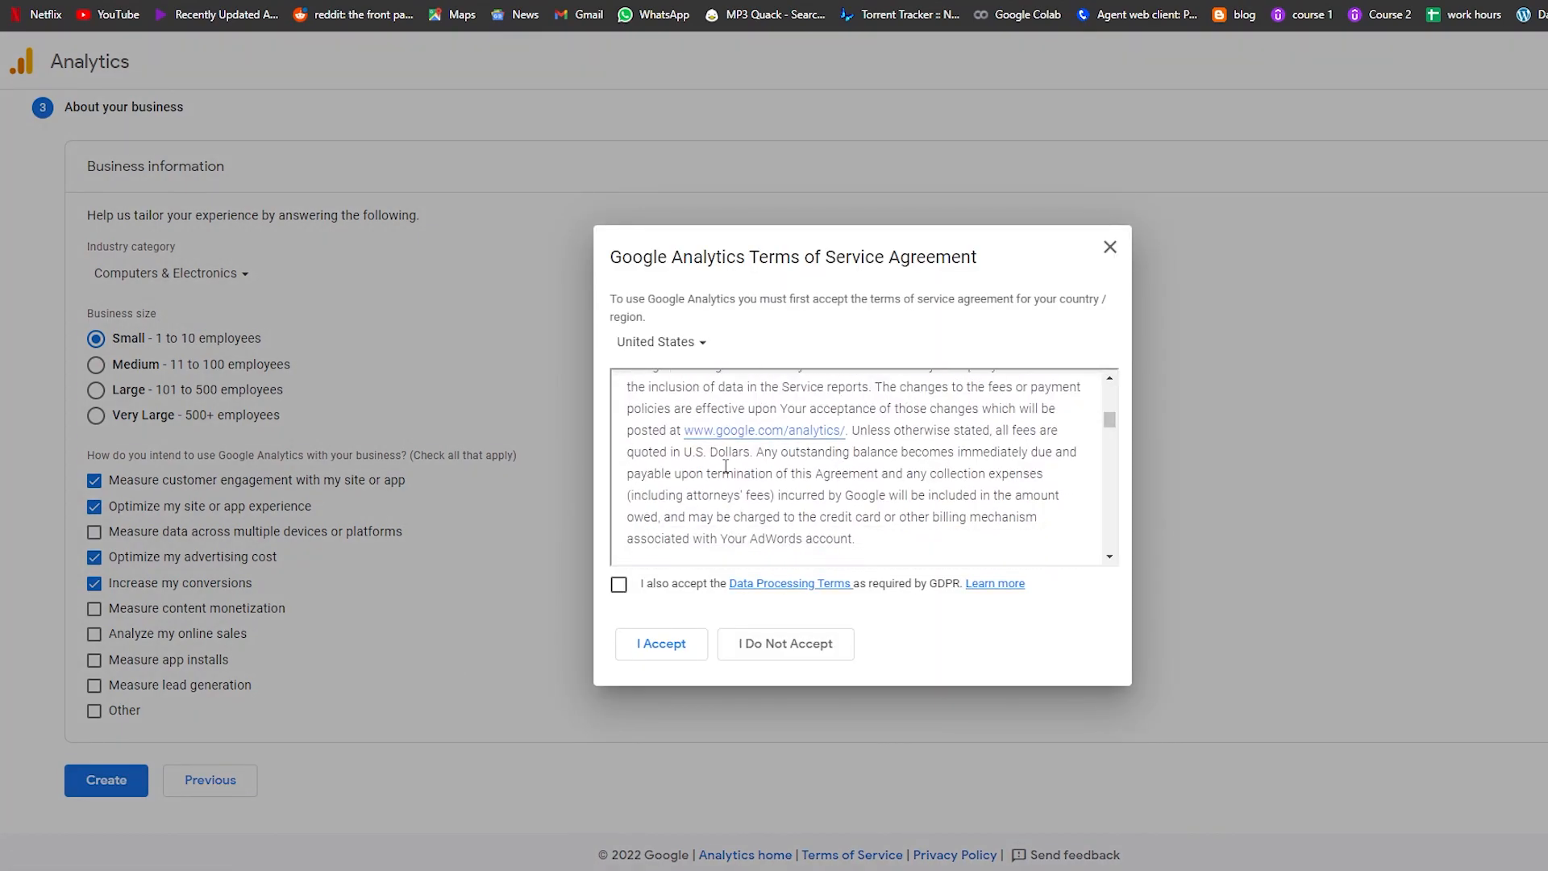
scroll(721, 468, "down", 2)
left_click(619, 584)
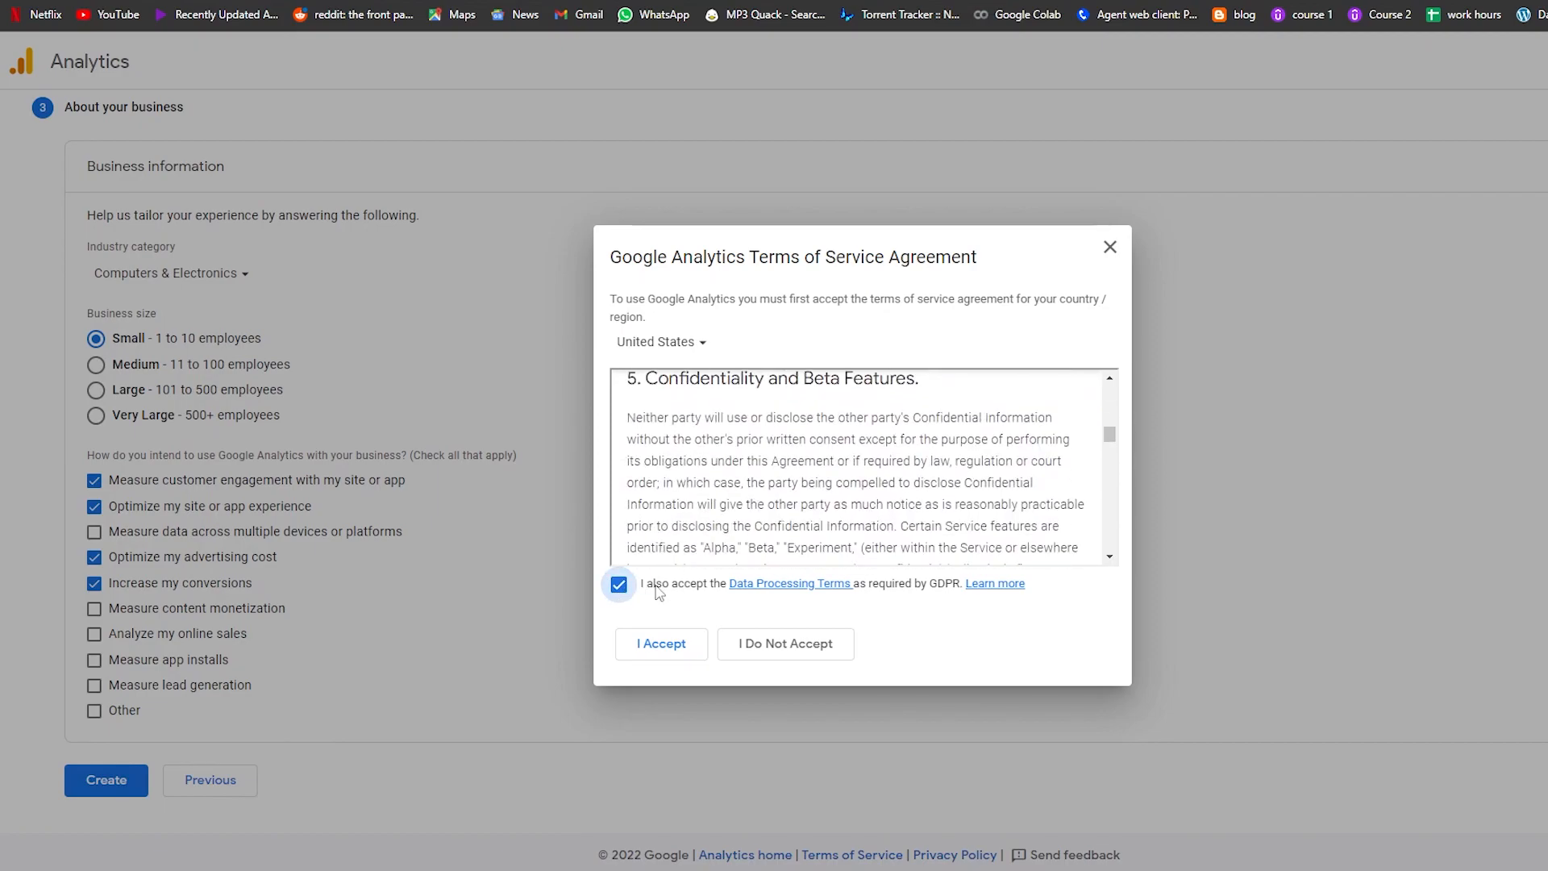
left_click(661, 643)
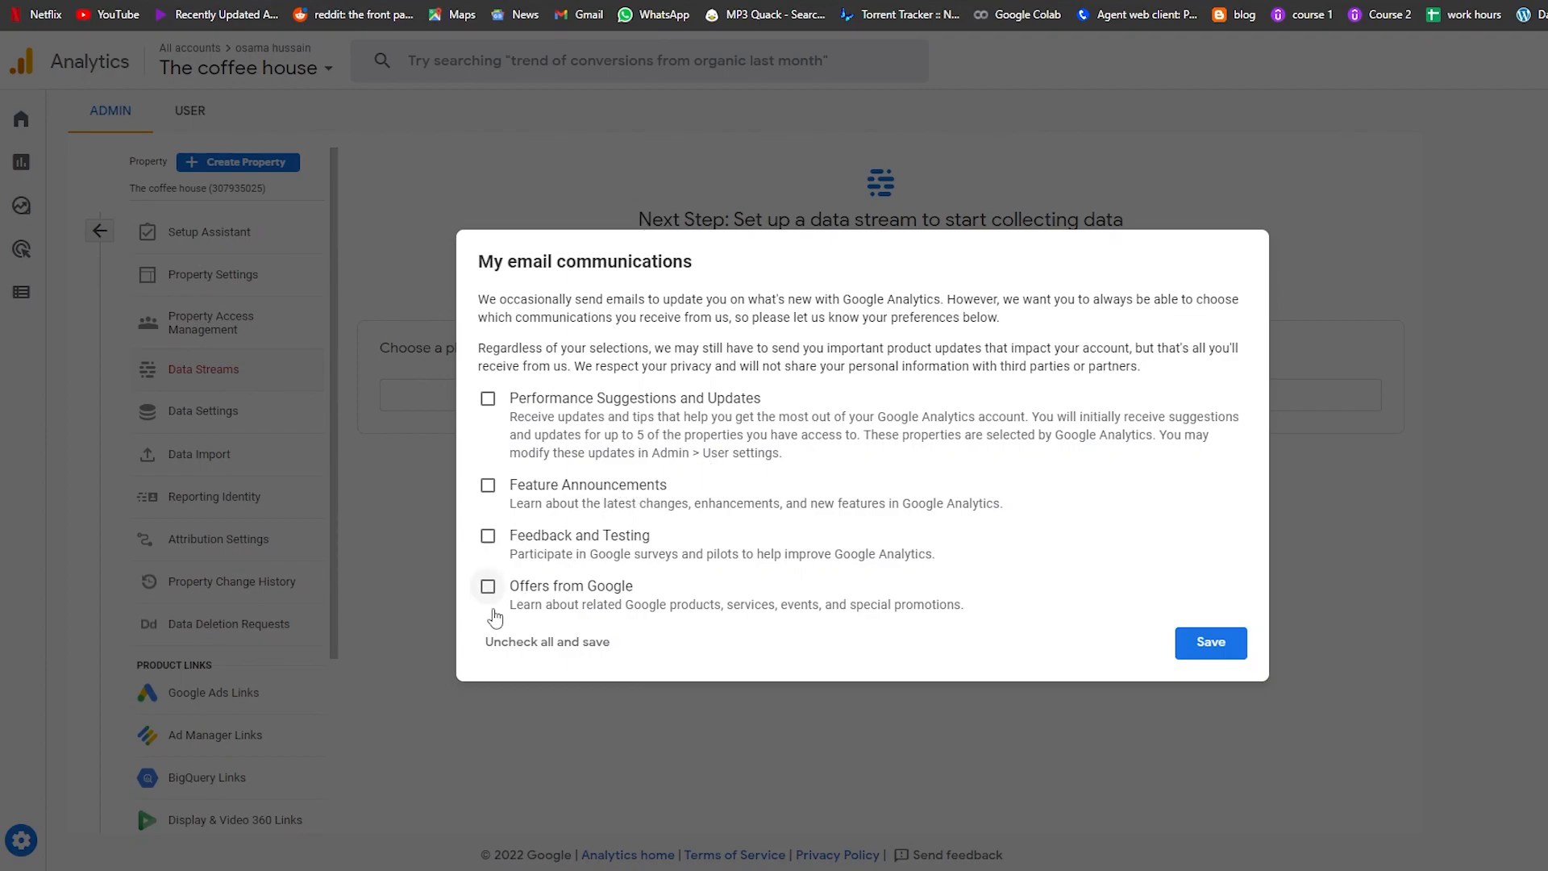
Opt out of all email communications and dismiss the property tour
left_click(545, 653)
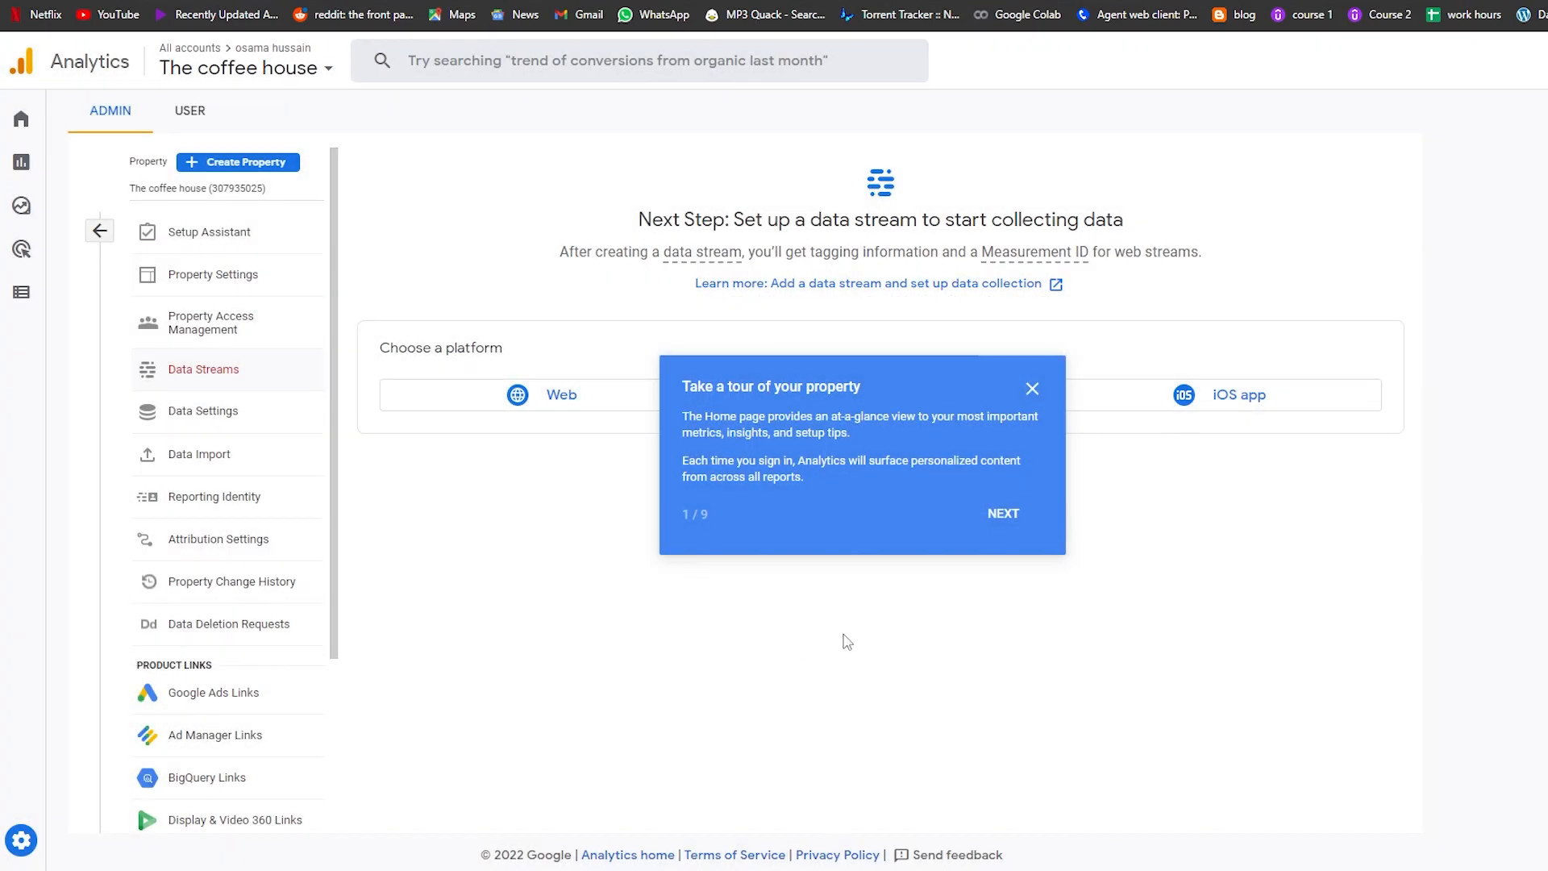
left_click(1003, 514)
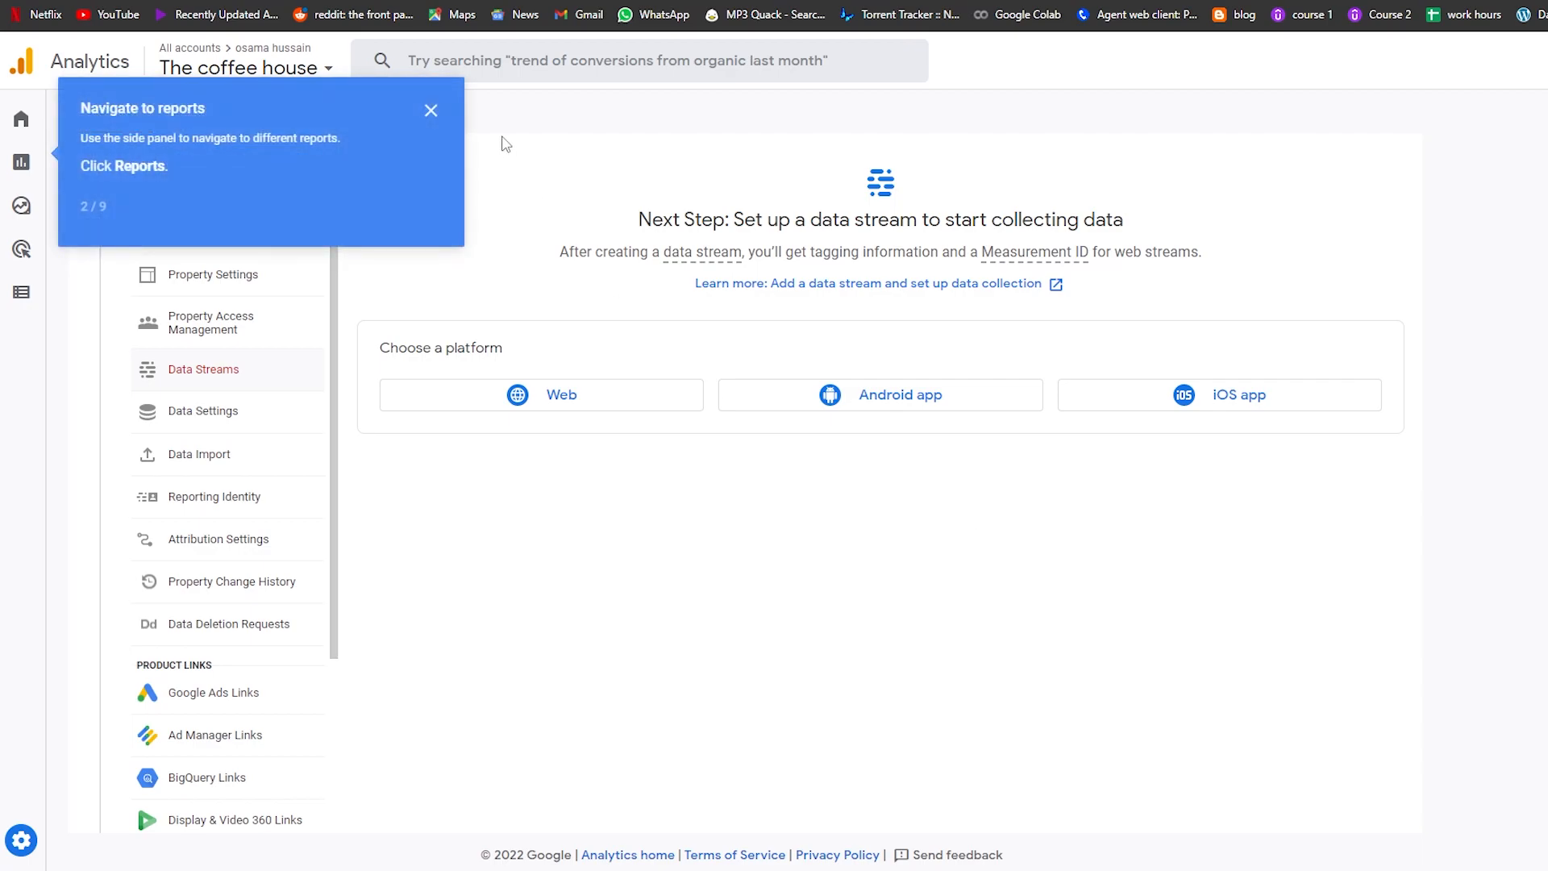
left_click(431, 111)
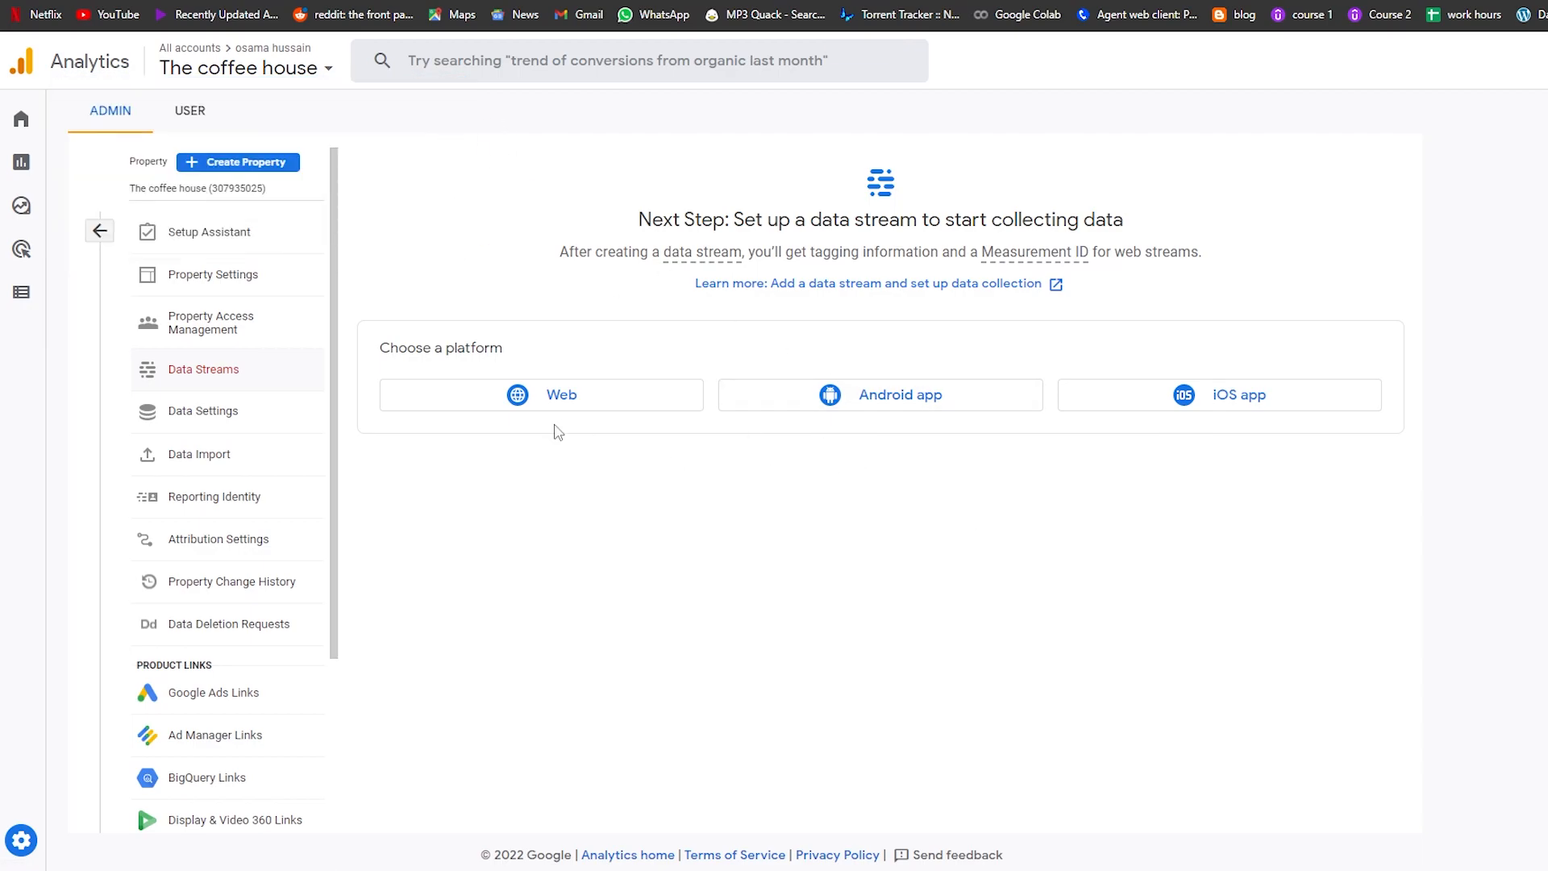
scroll(244, 574, "down", 3)
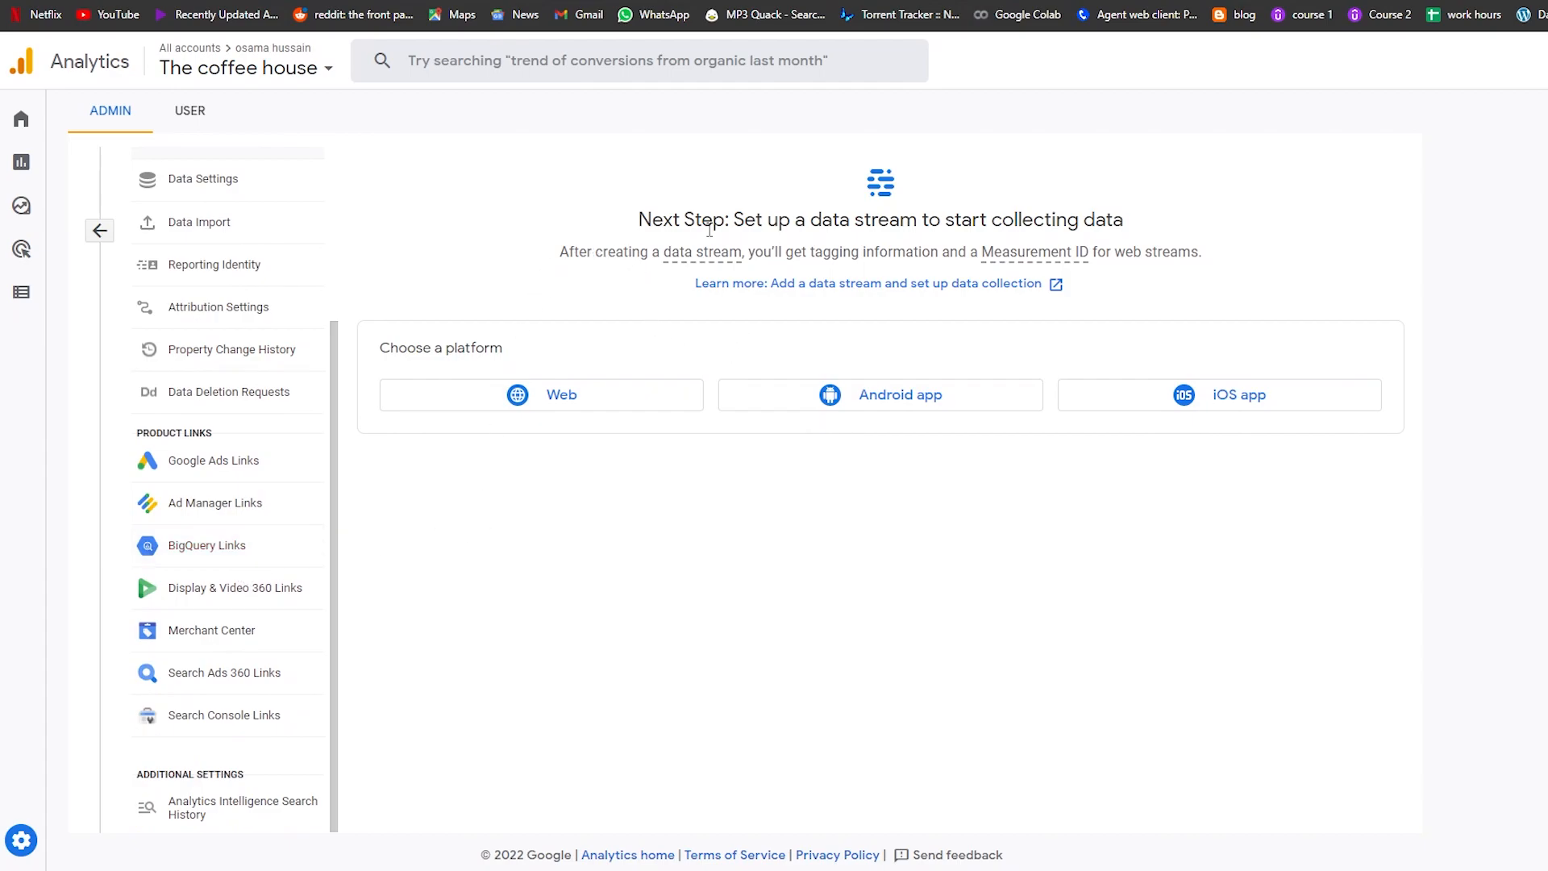
left_click_drag(639, 222, 1144, 225)
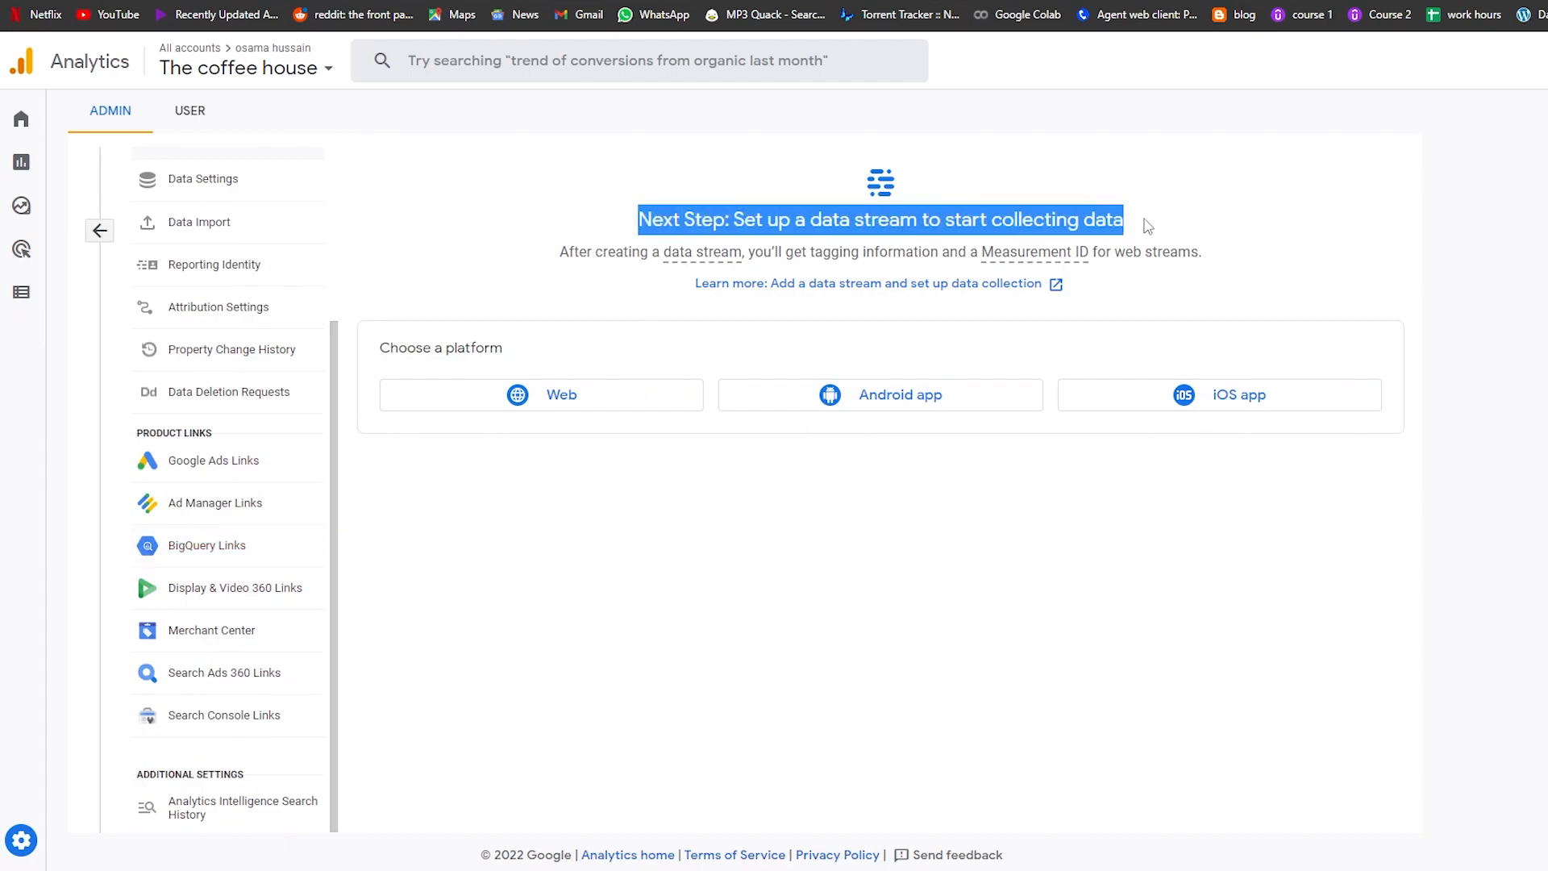
left_click(1217, 224)
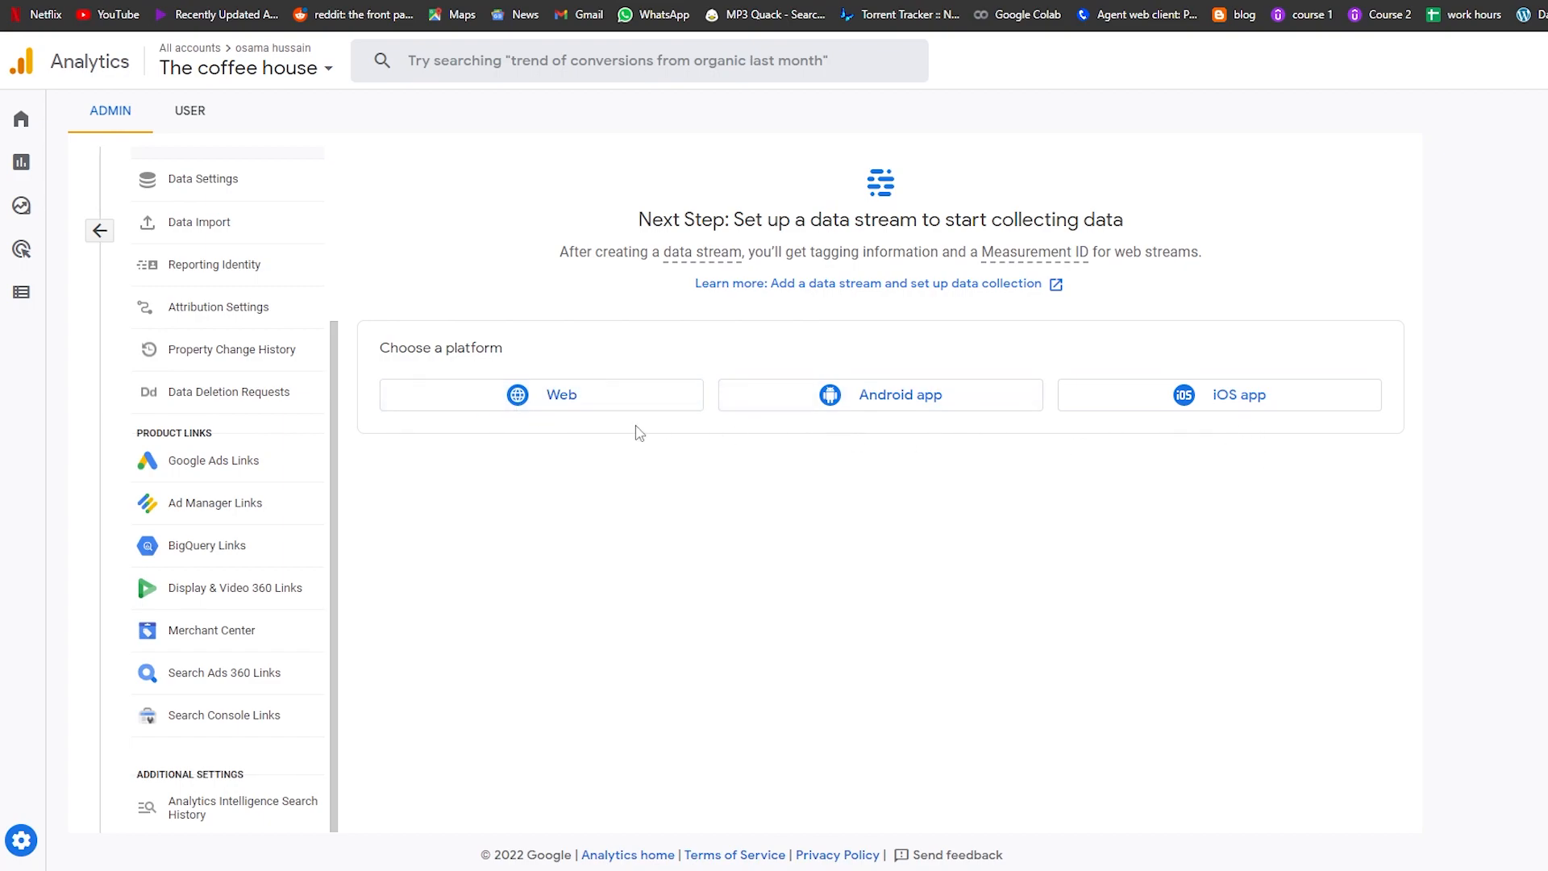
Start setting up a data stream for the Web platform, ready to enter its website URL
left_click(598, 407)
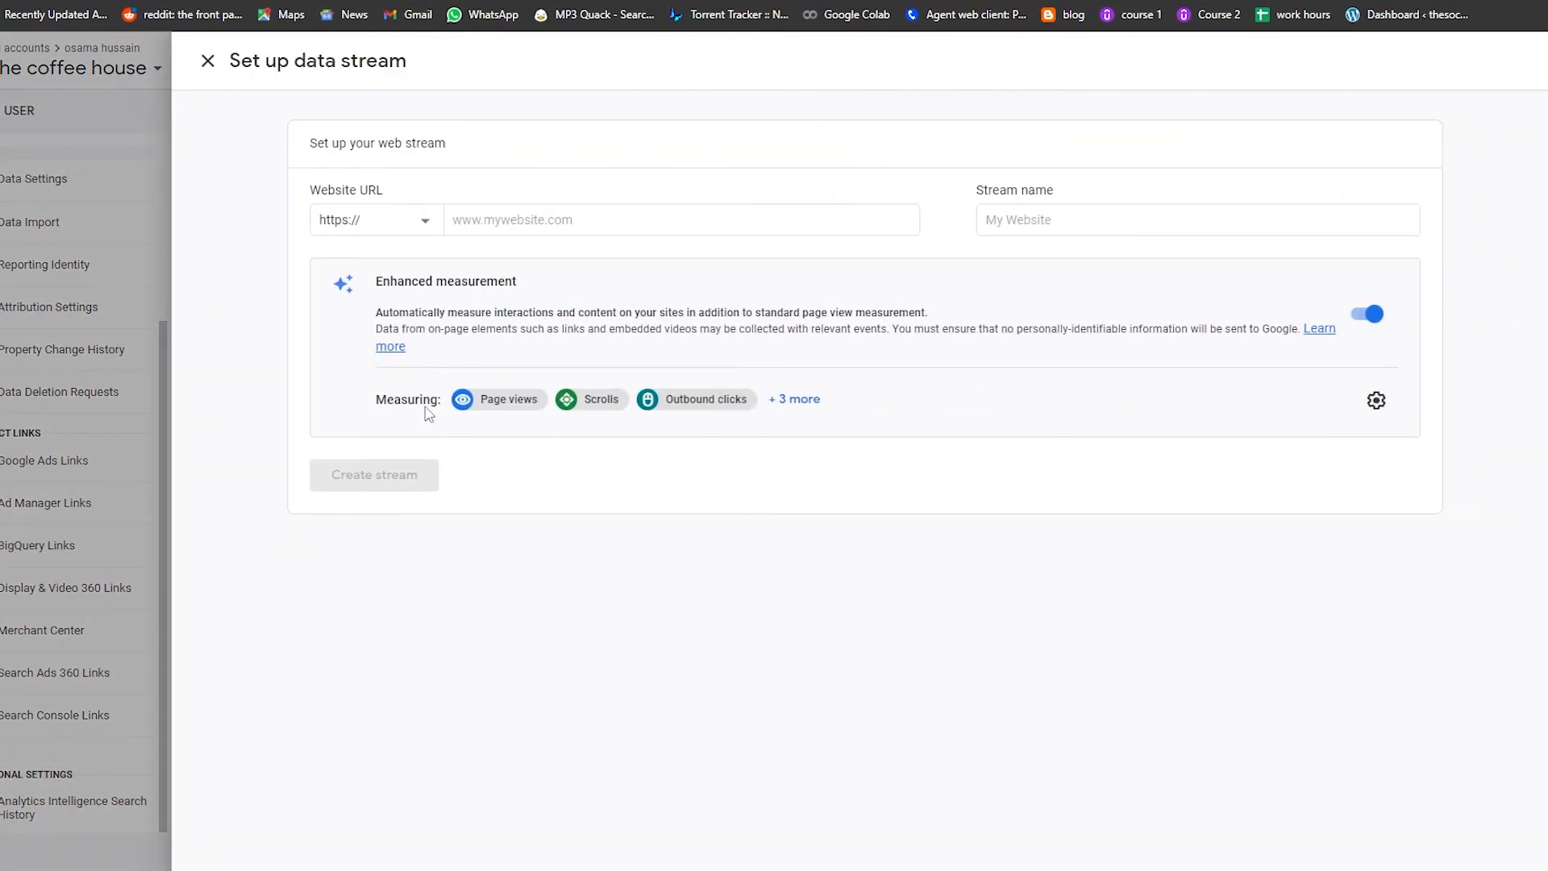
left_click(492, 220)
left_click(1035, 226)
left_click(611, 222)
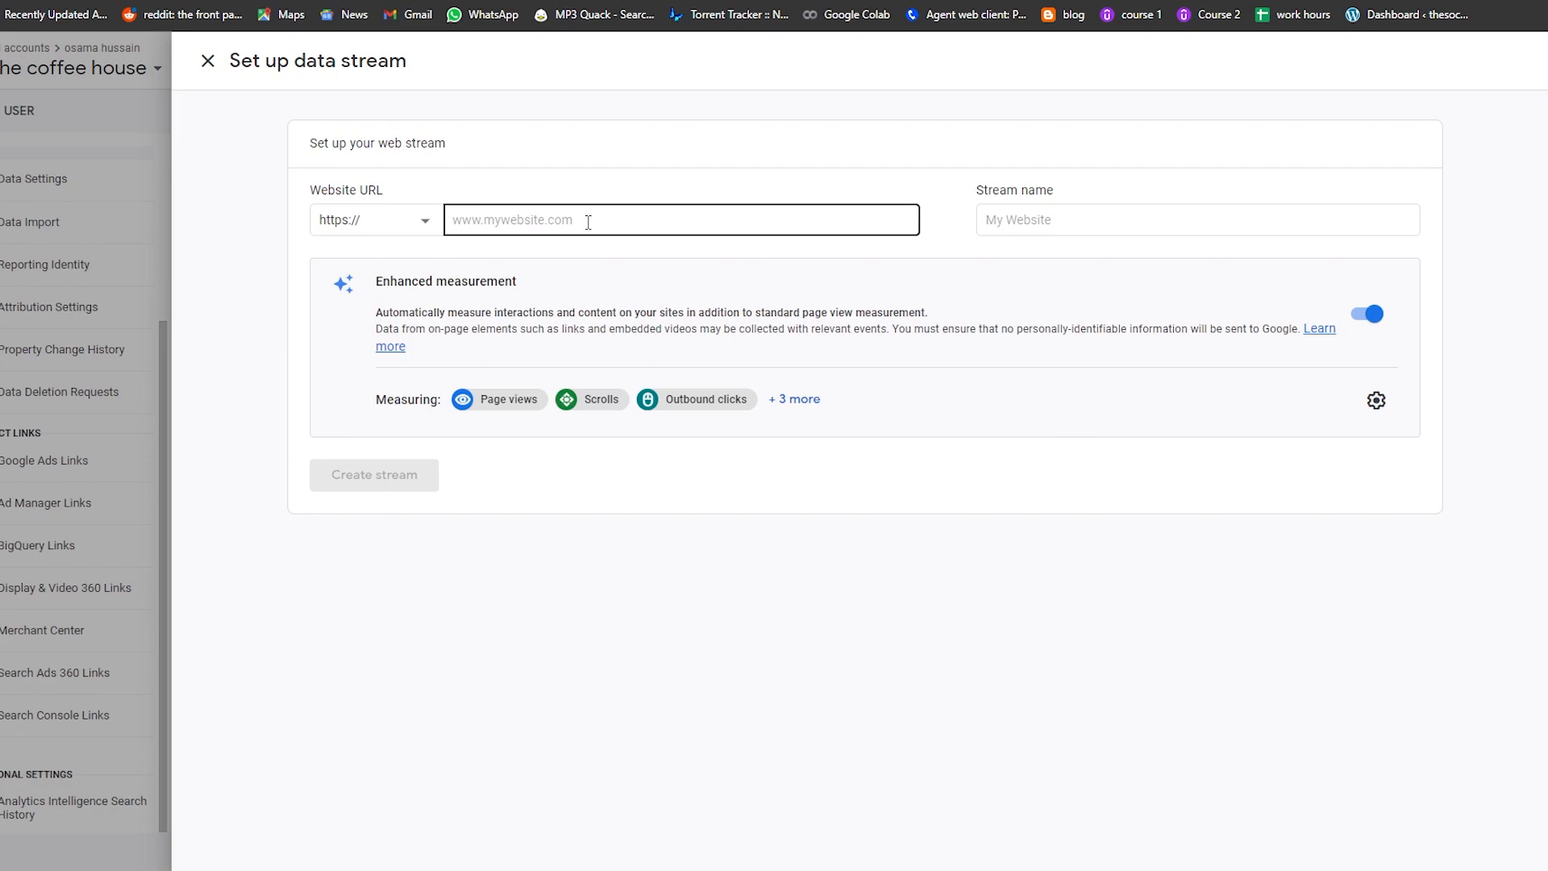
left_click(780, 227)
type("https://dev-thesocialguid.pantheonsite.io/")
left_click(1042, 222)
left_click(692, 219)
key("BackSpace")
left_click(1143, 216)
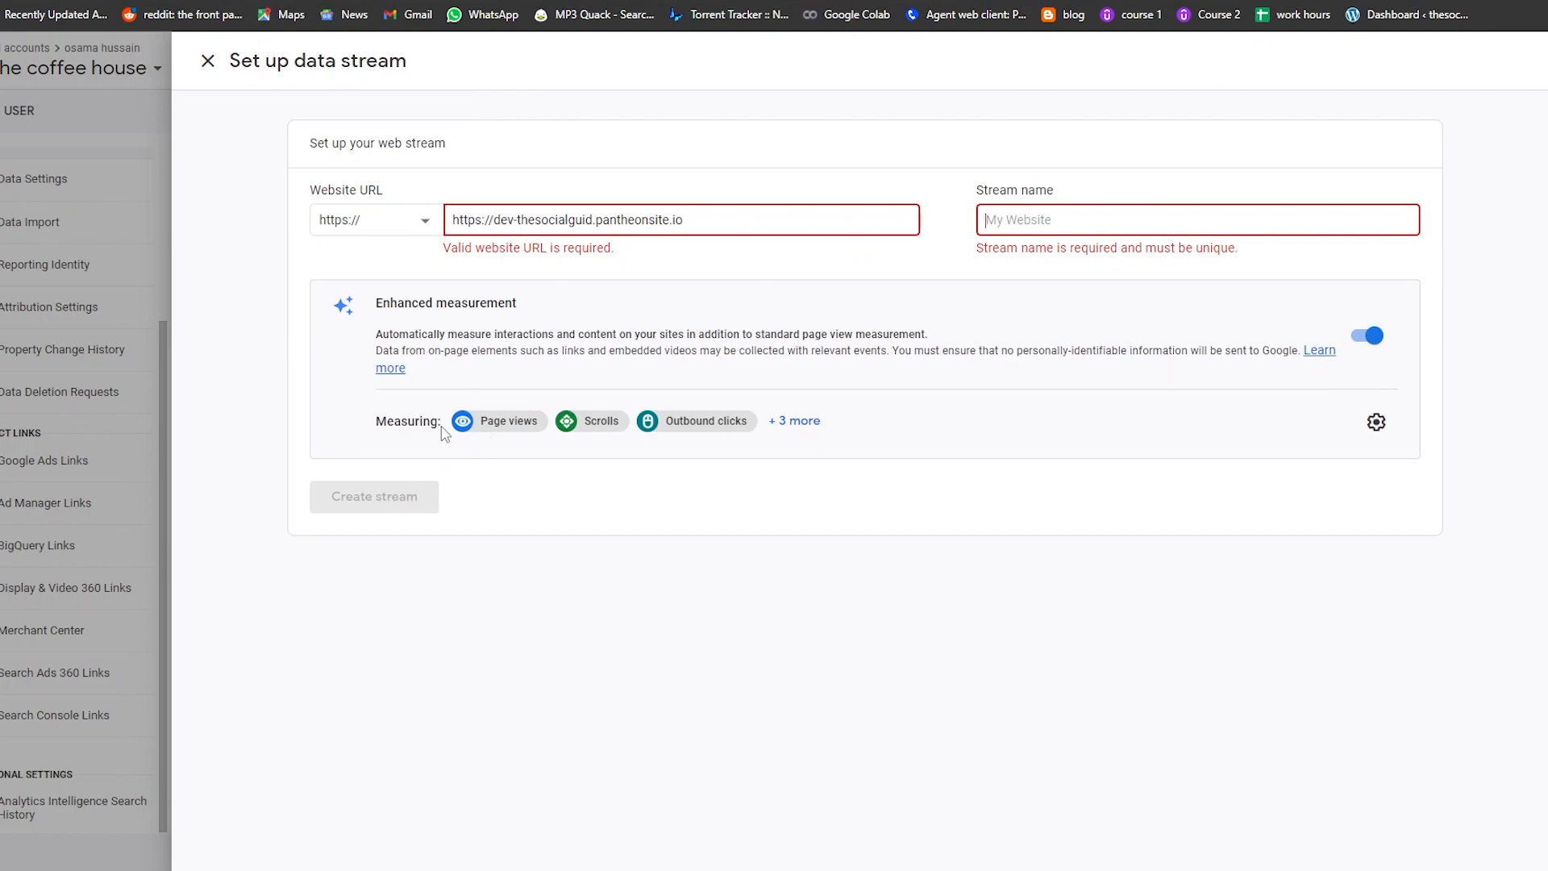
Replace the website URL with the owner's personal www address and name the stream "my website"
left_click_drag(701, 219, 180, 214)
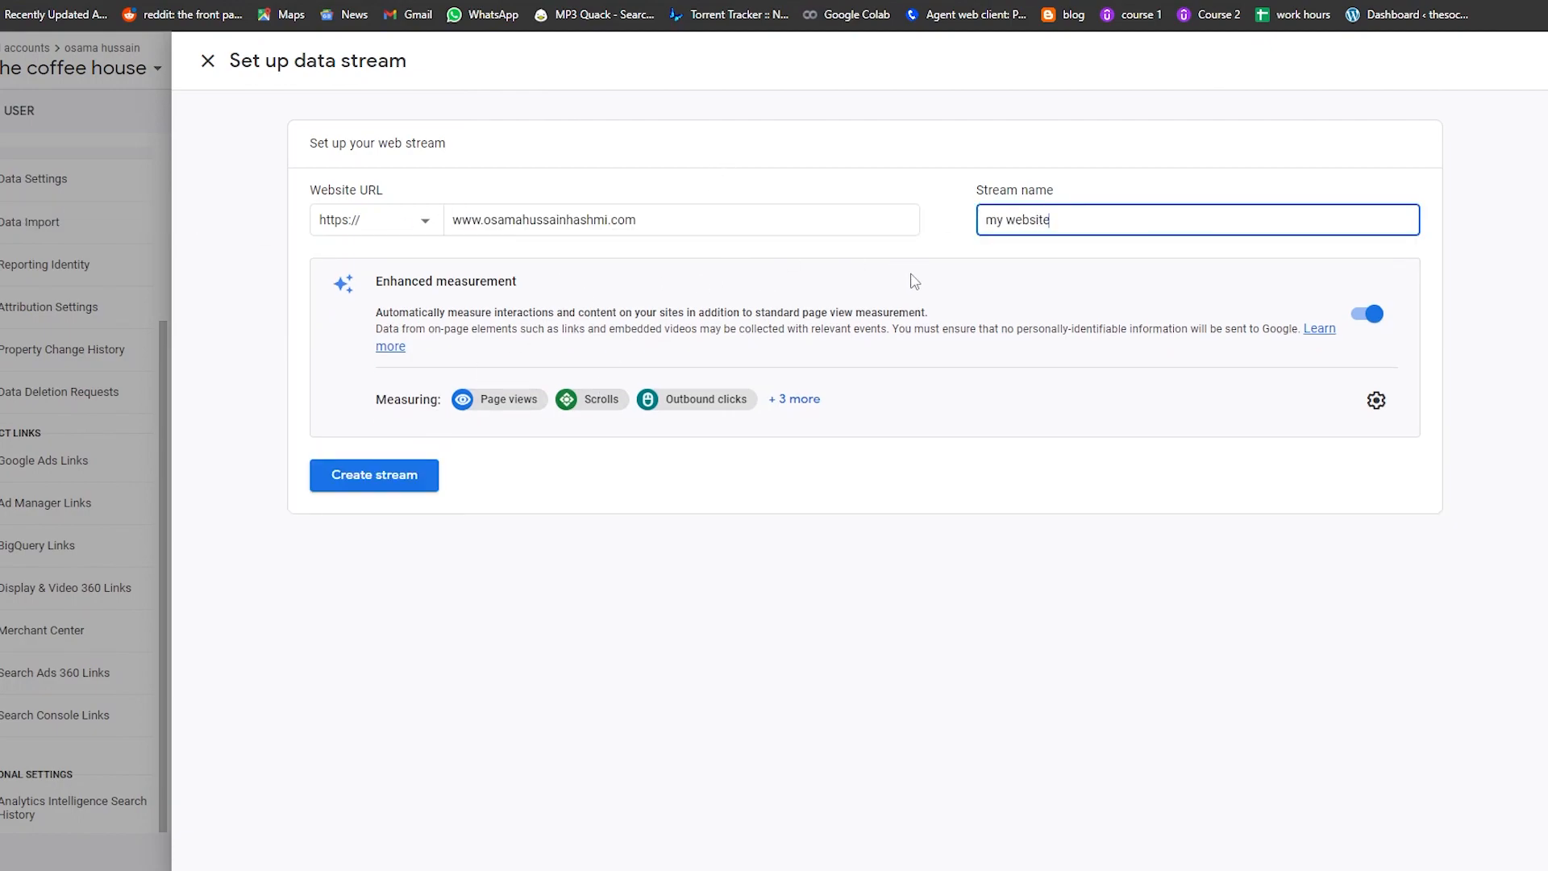
Create the web stream from the entered details and close its details page to return to the data streams list
left_click(396, 481)
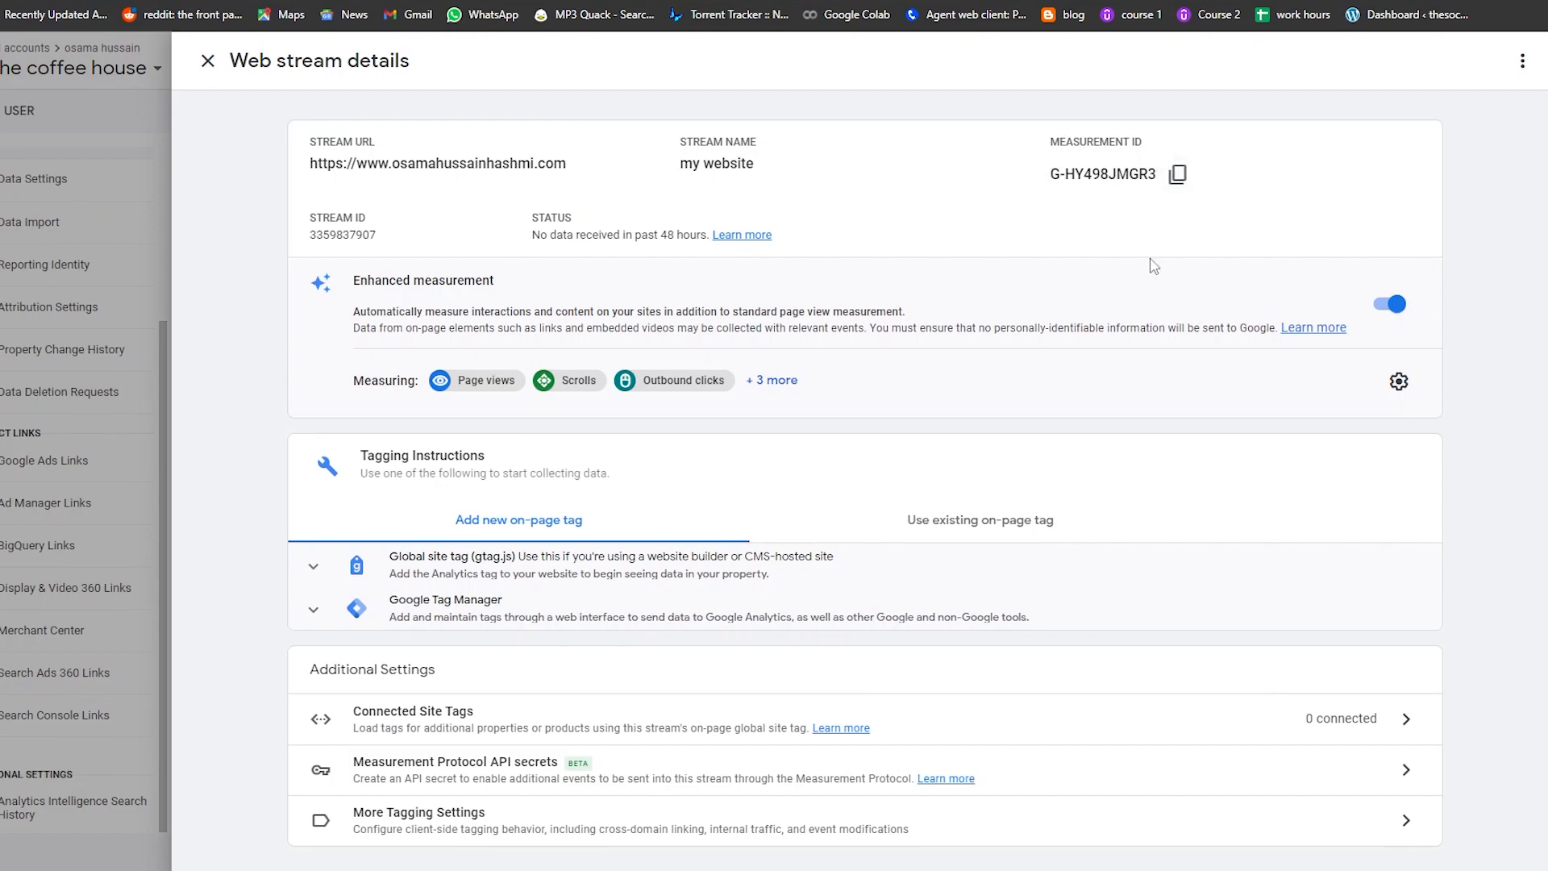
left_click(208, 61)
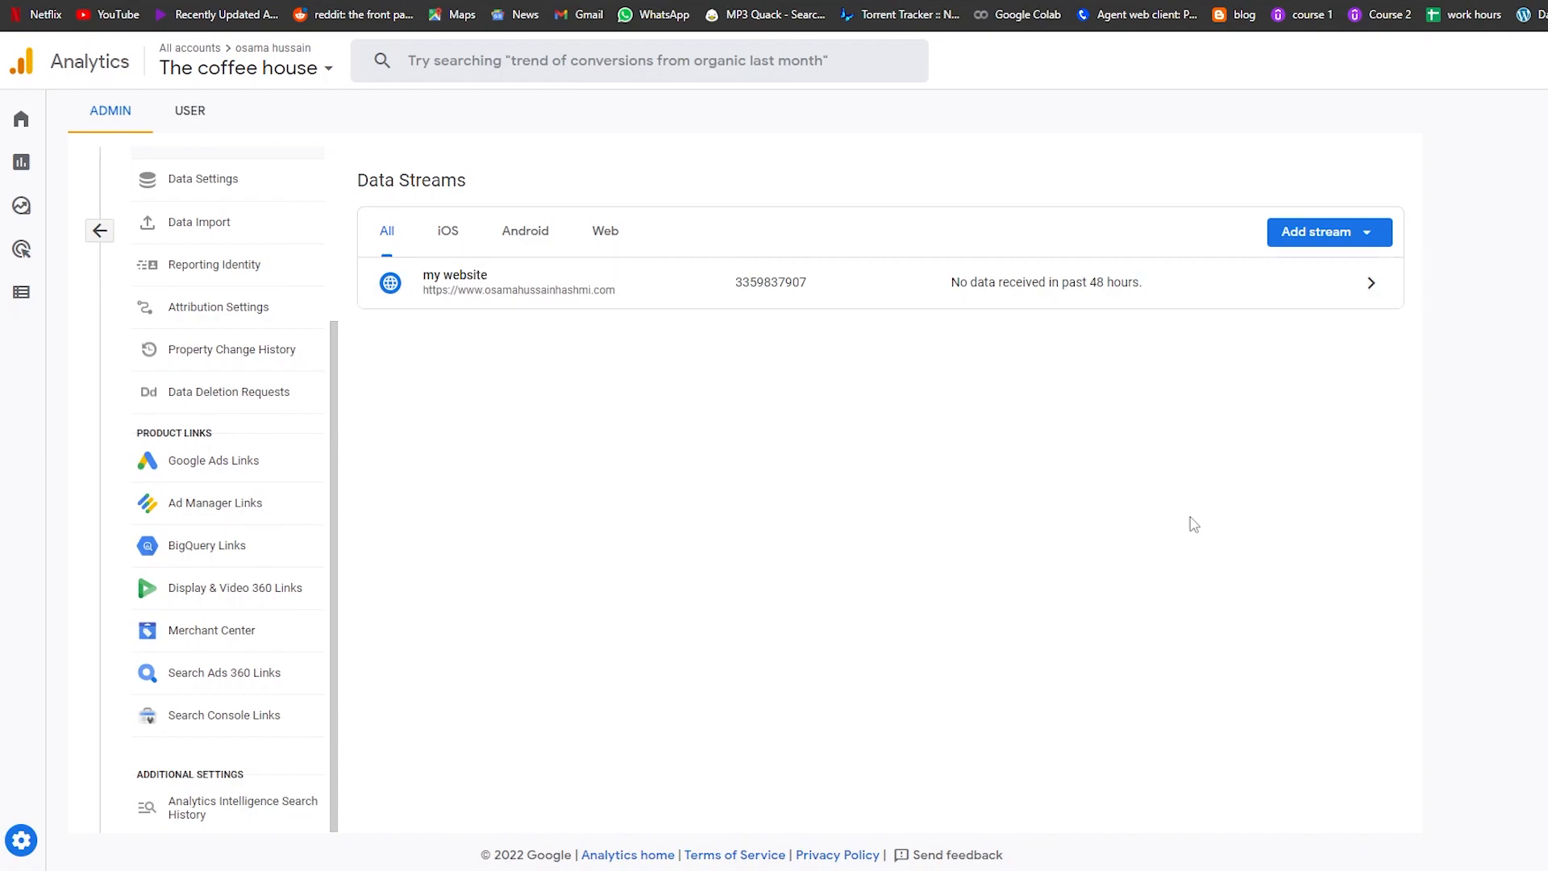
Look through the property's settings list and the data streams filtered by iOS, Android and Web
scroll(226, 487, "up", 3)
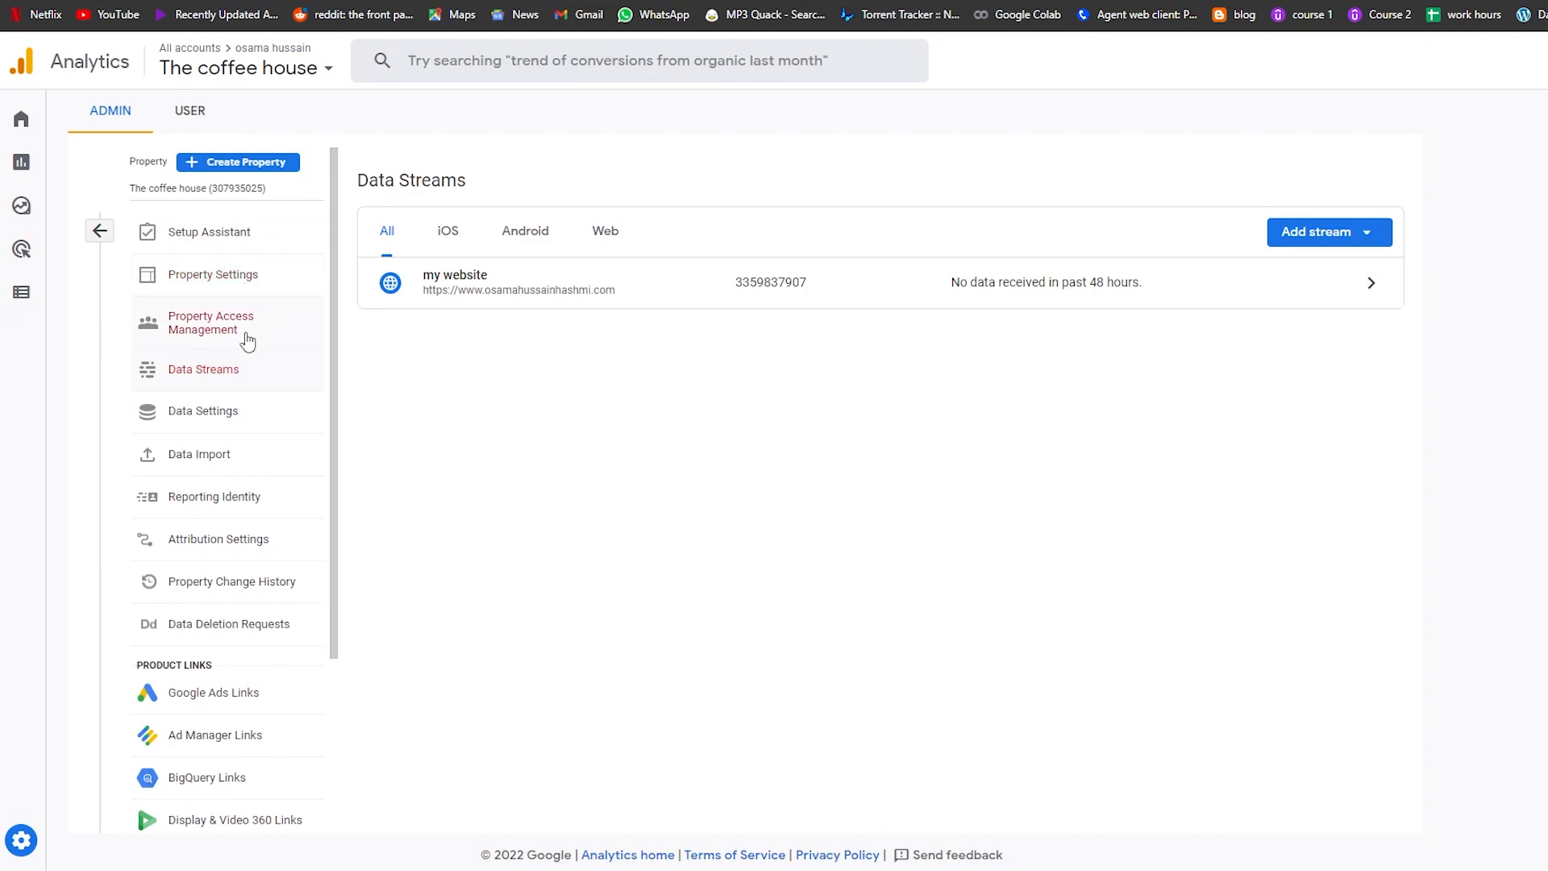
scroll(242, 367, "down", 1)
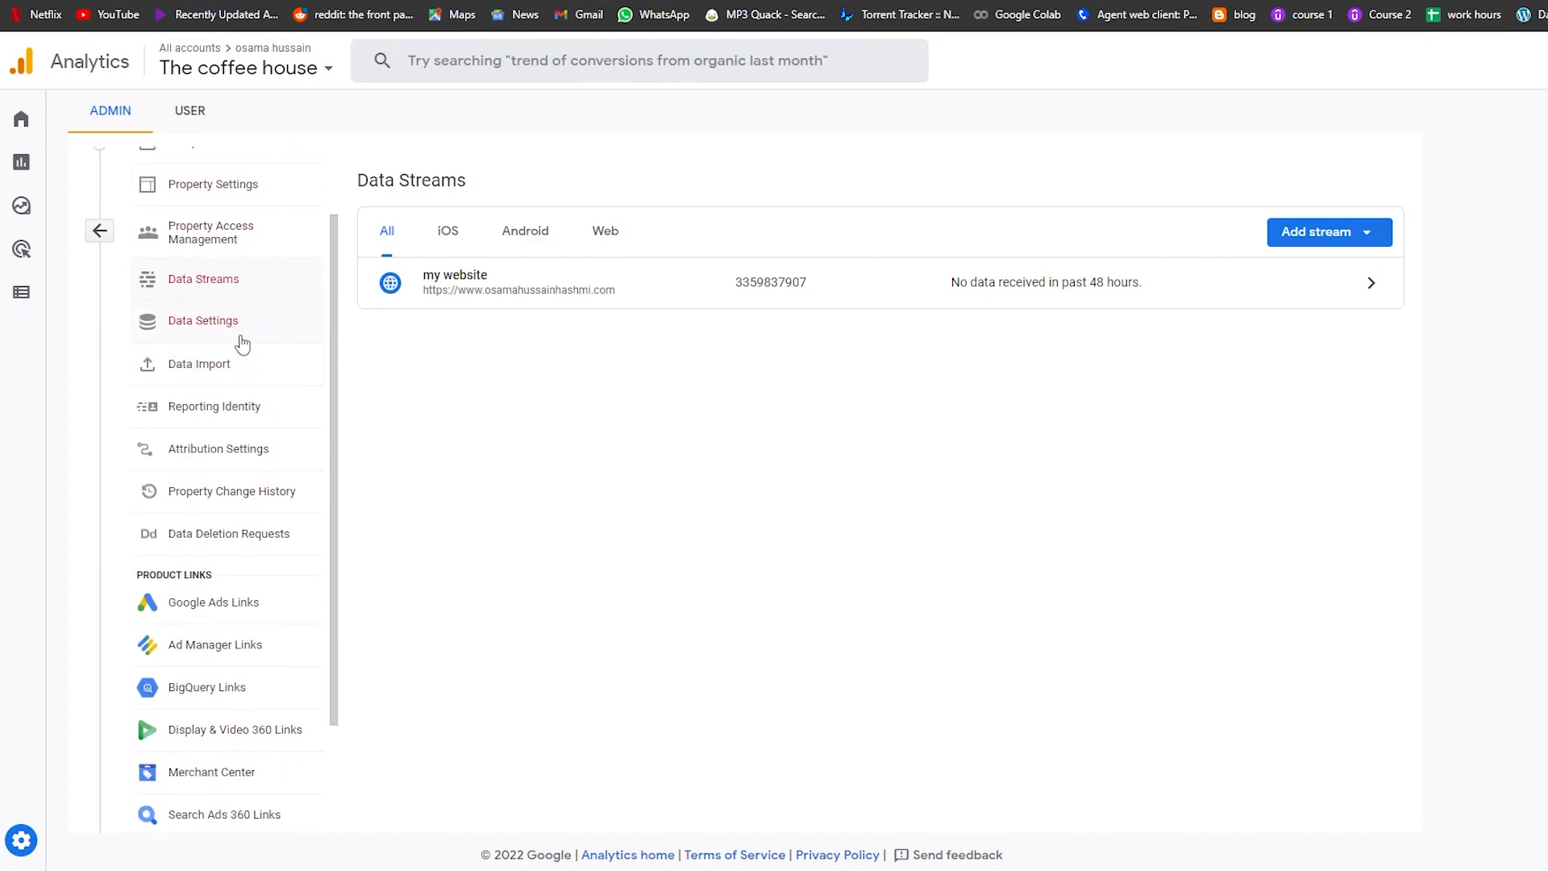
scroll(238, 379, "down", 1)
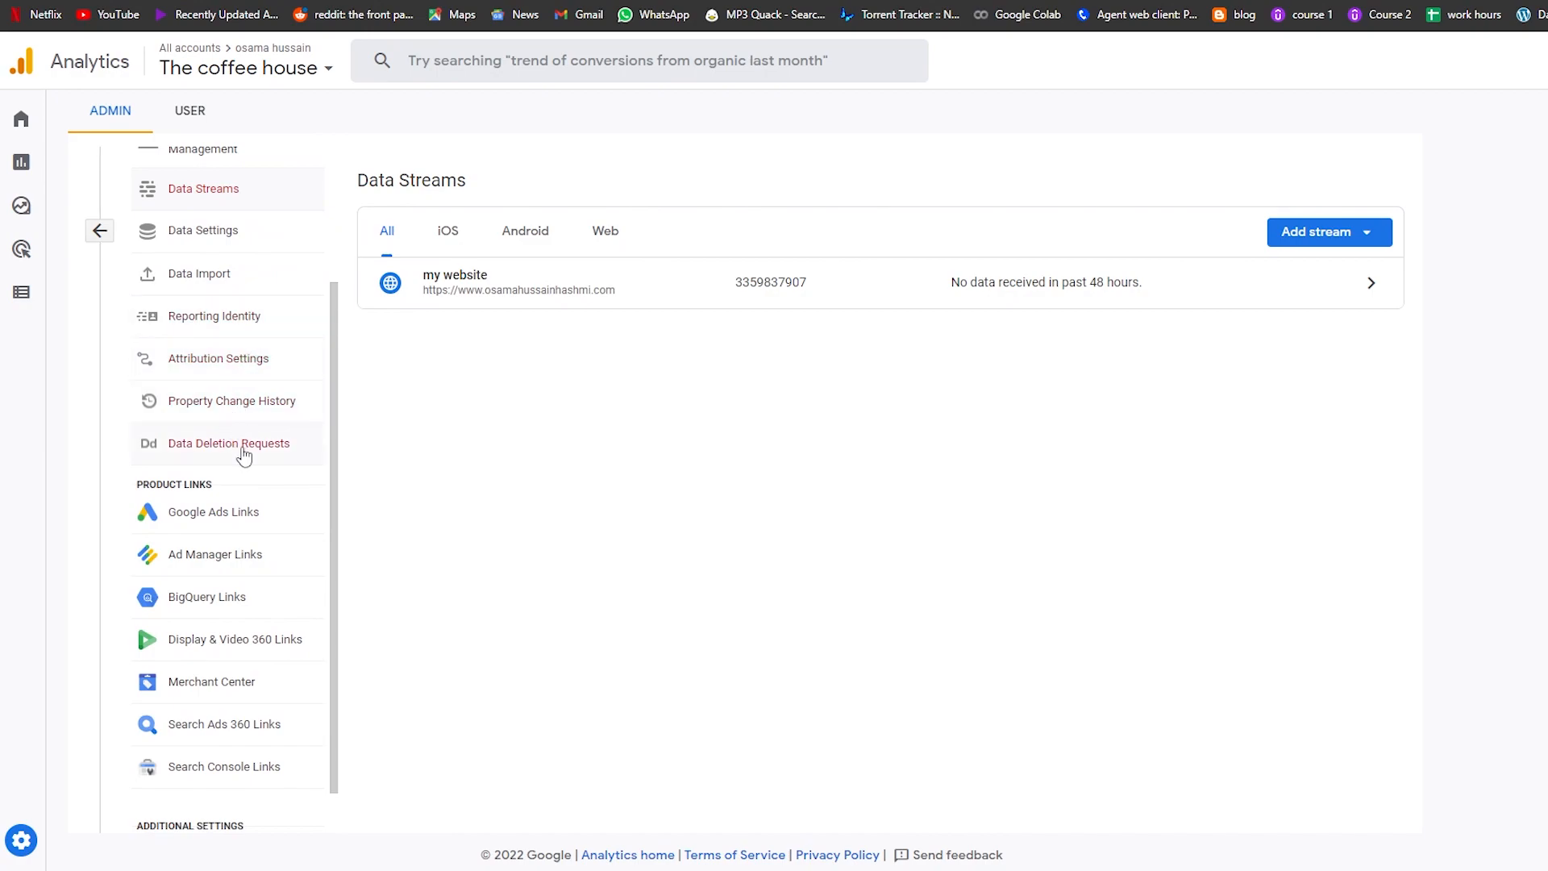
scroll(258, 492, "down", 1)
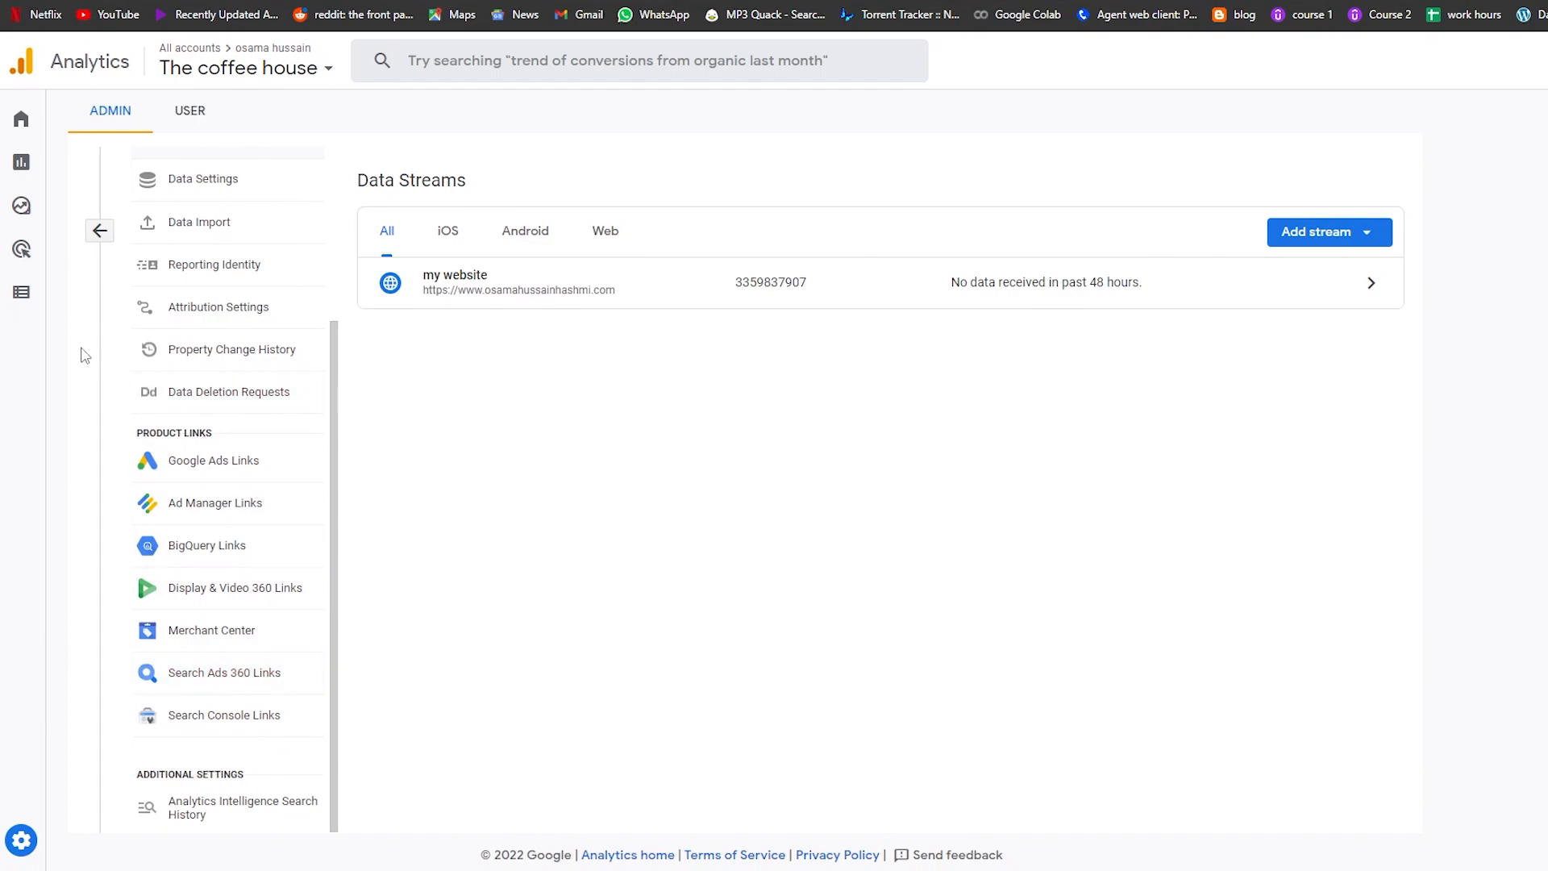
mouse_move(17, 155)
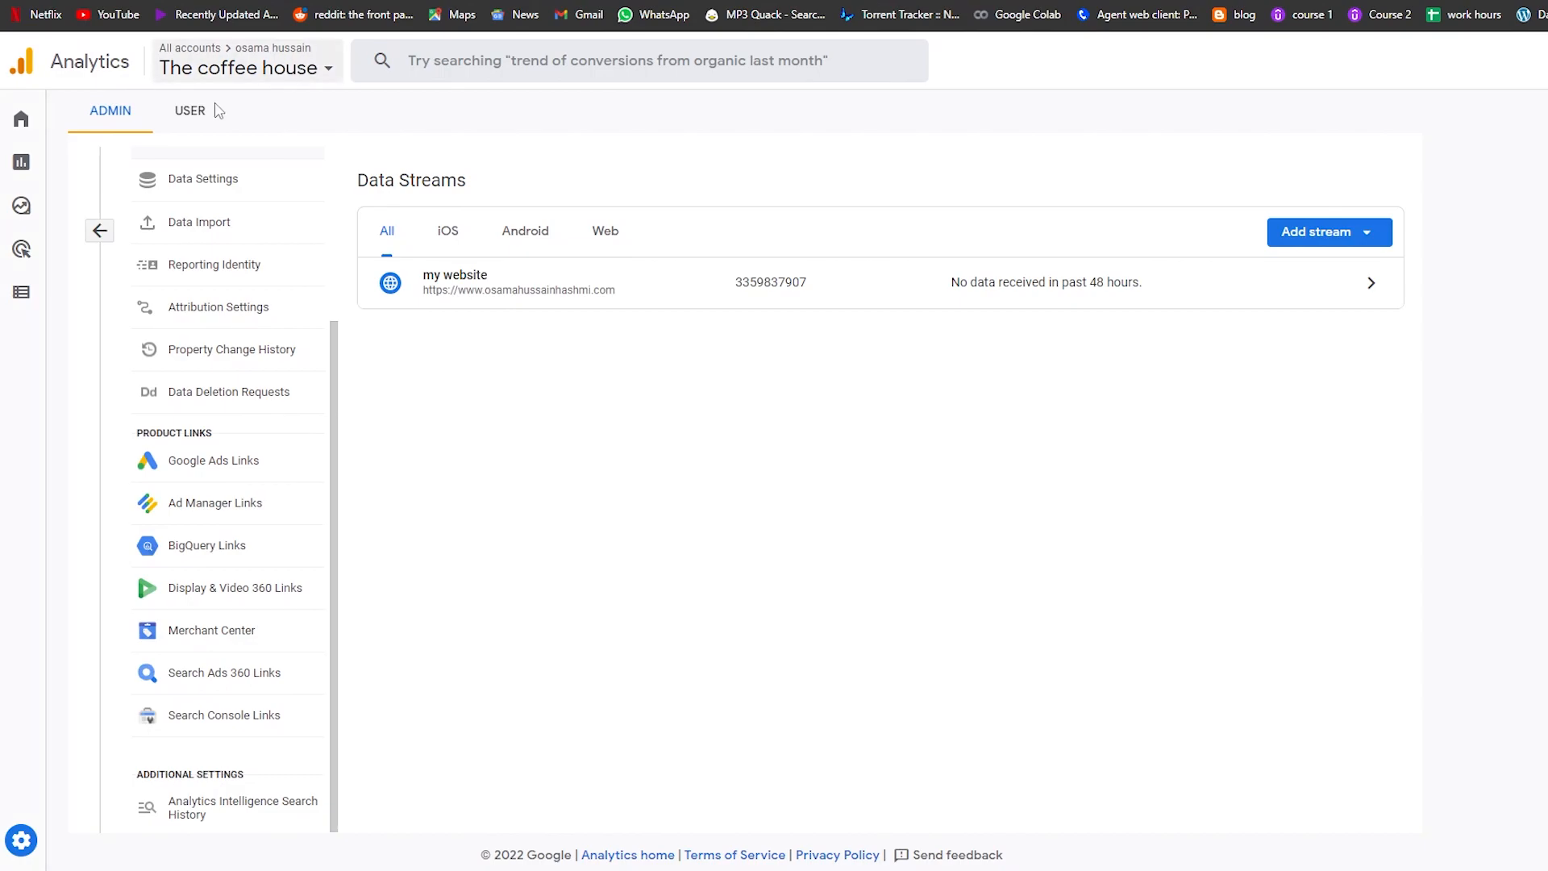
scroll(149, 576, "up", 3)
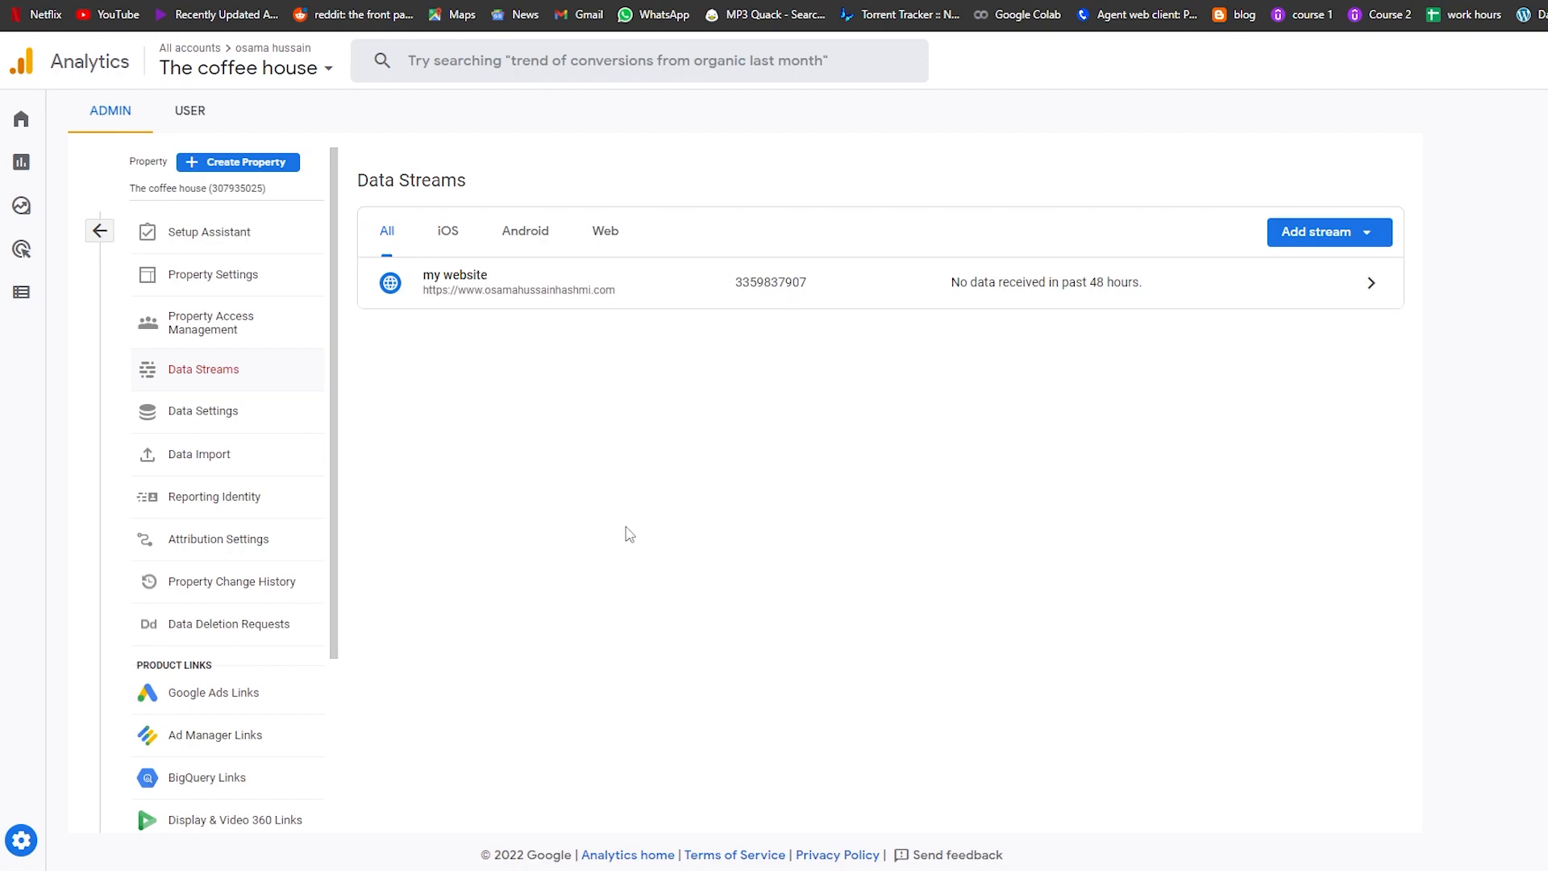
left_click(459, 251)
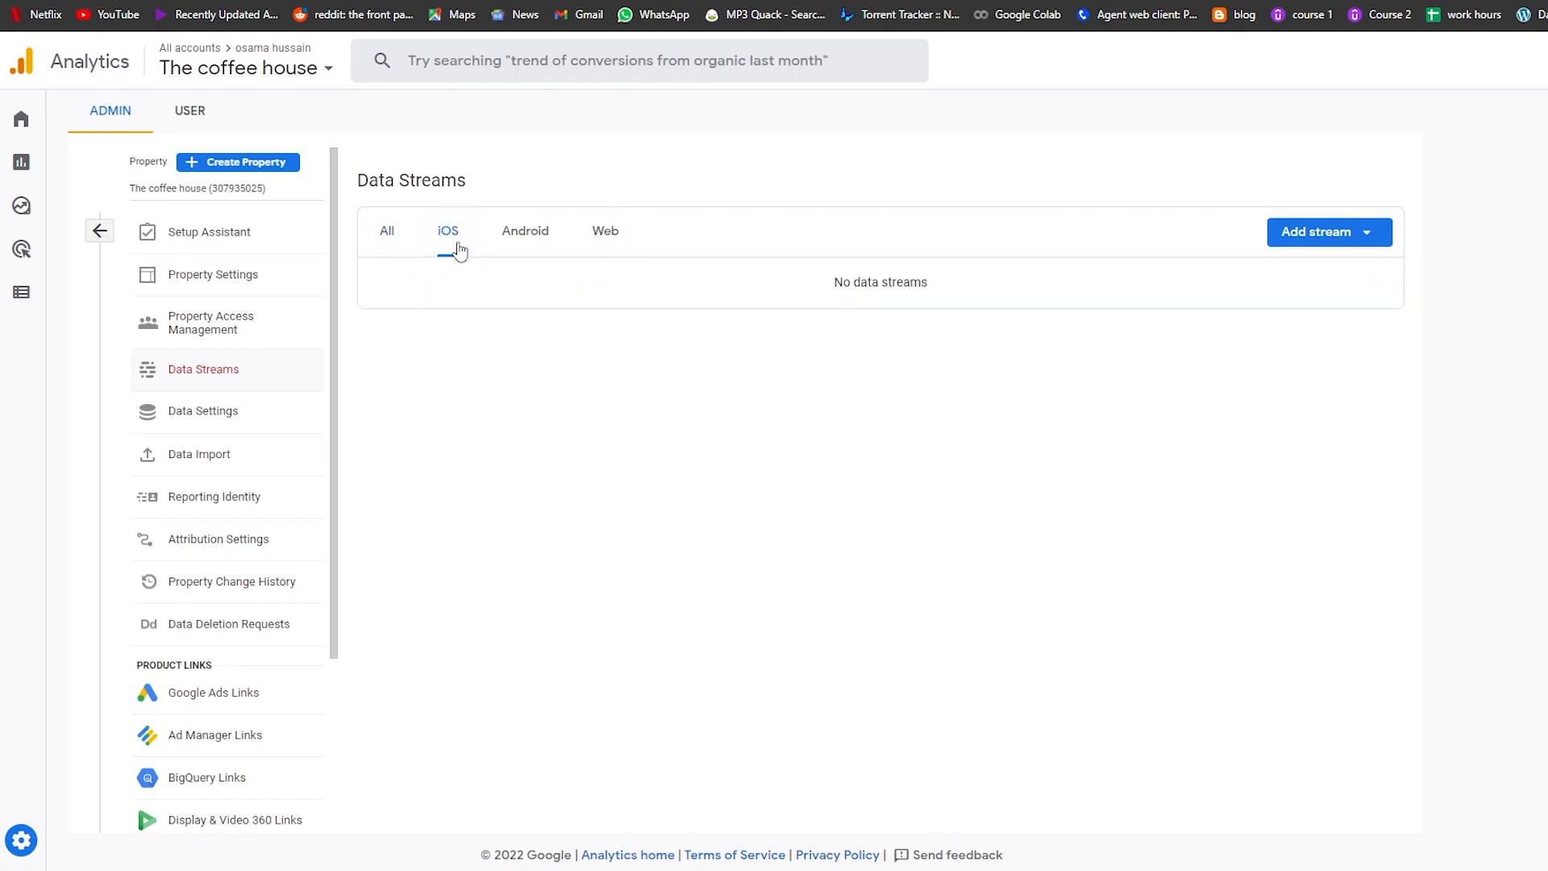
left_click(517, 244)
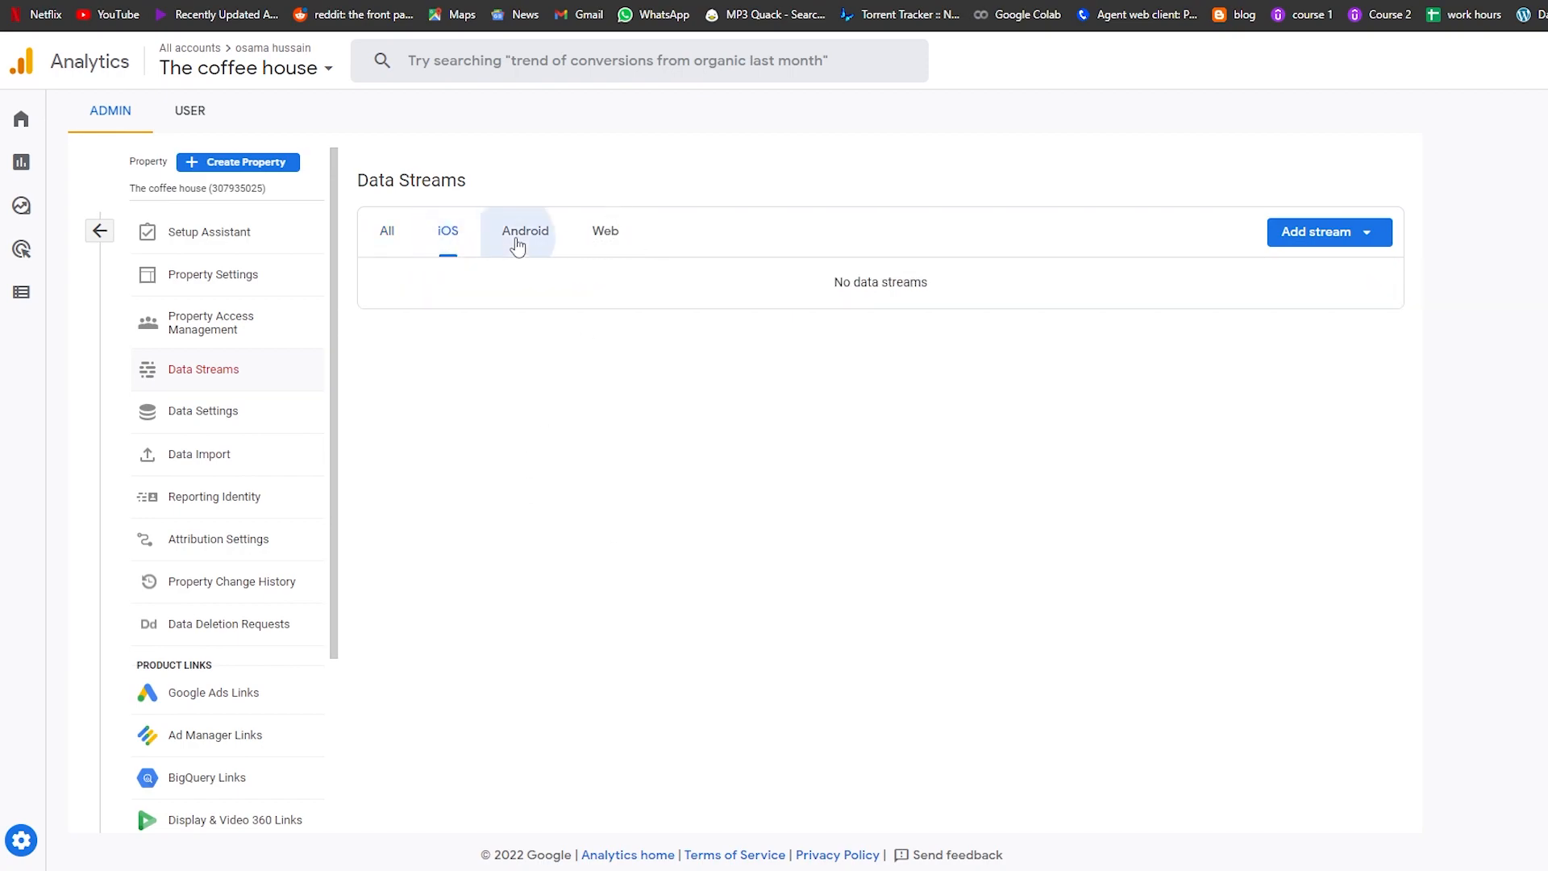
left_click(604, 252)
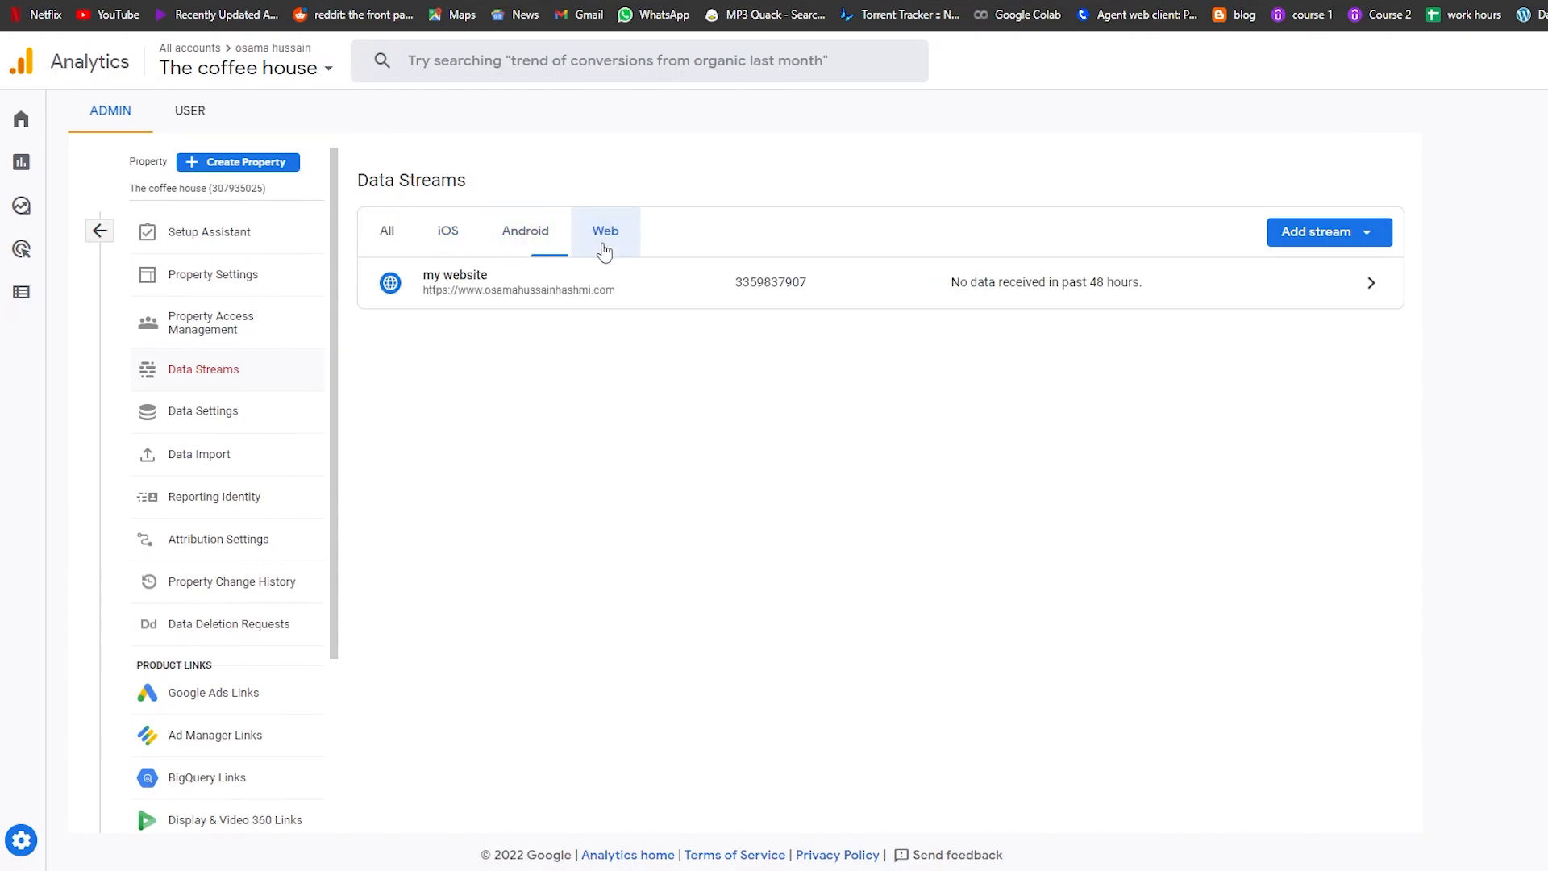
Open the "my website" stream from the full stream list and expand its global site tag (gtag.js) code
left_click(396, 244)
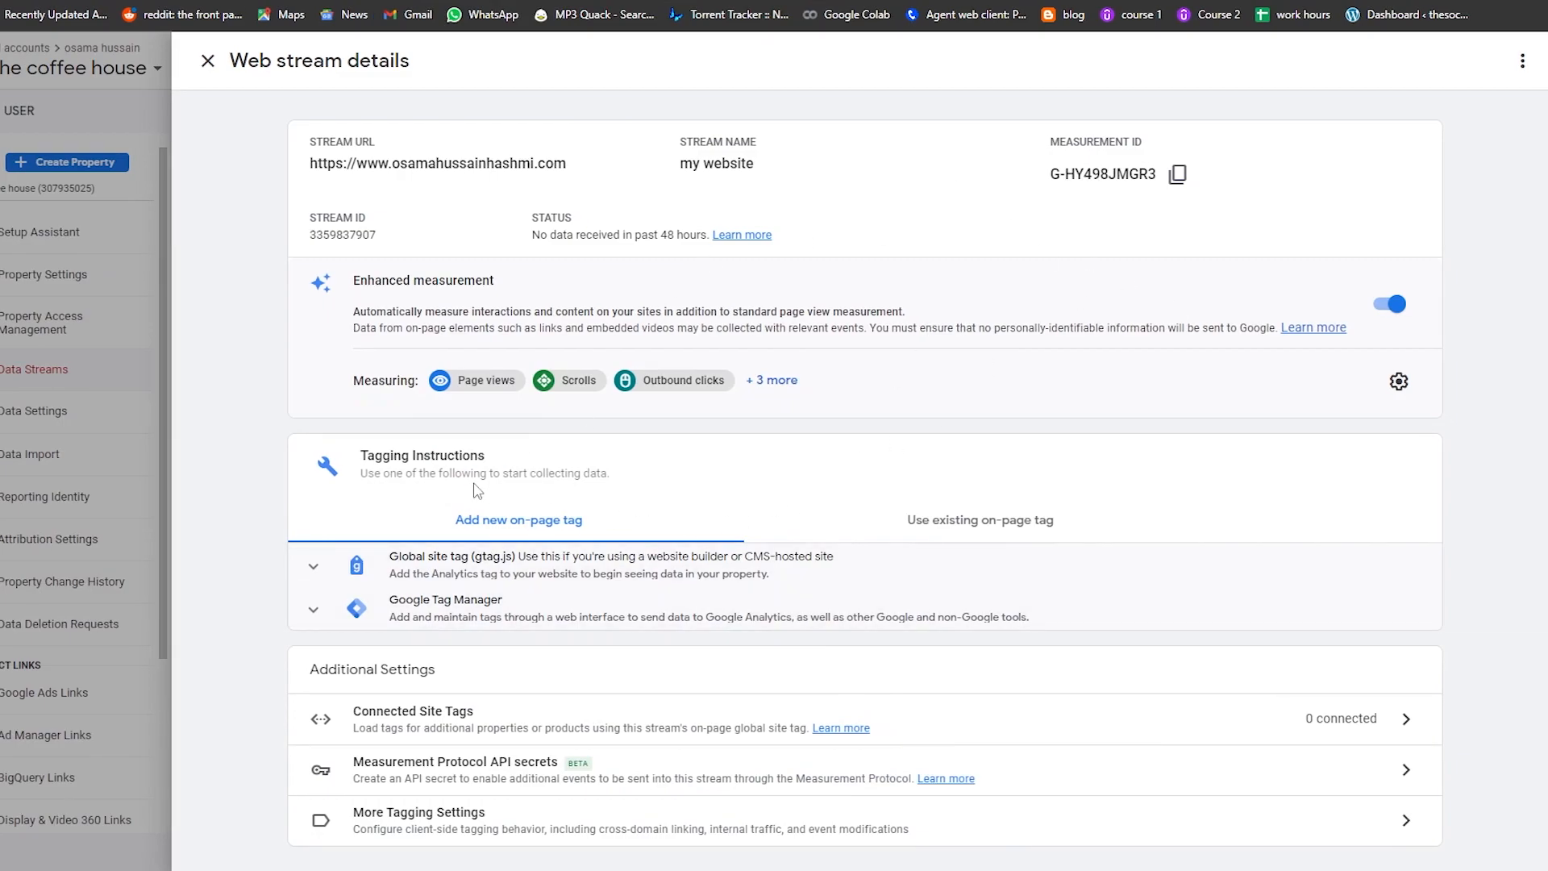
left_click(343, 566)
scroll(347, 572, "down", 2)
scroll(348, 576, "down", 1)
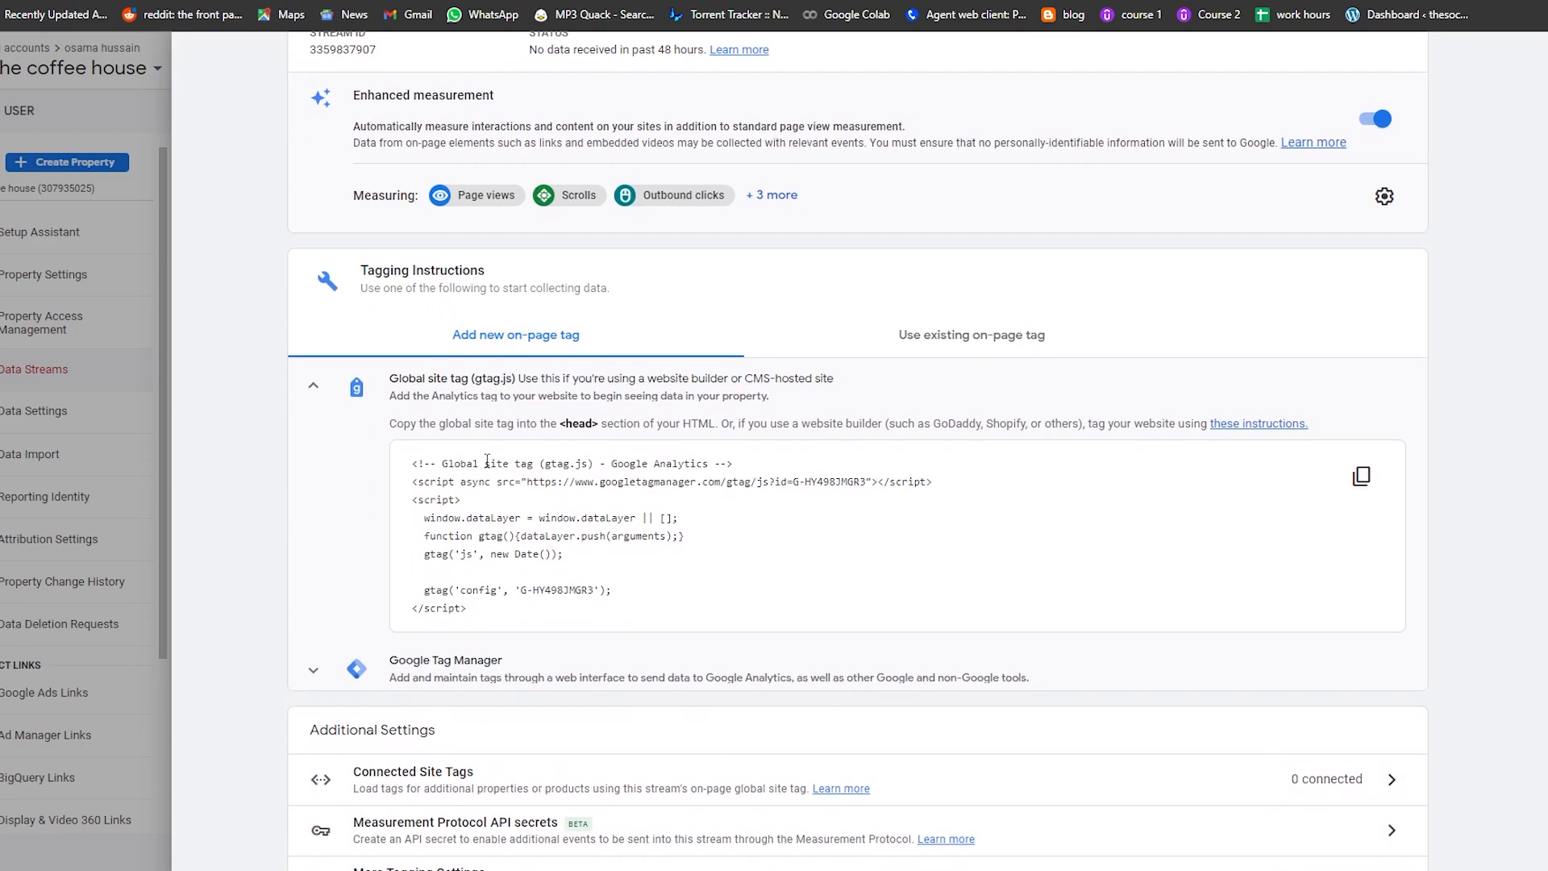
scroll(484, 585, "down", 1)
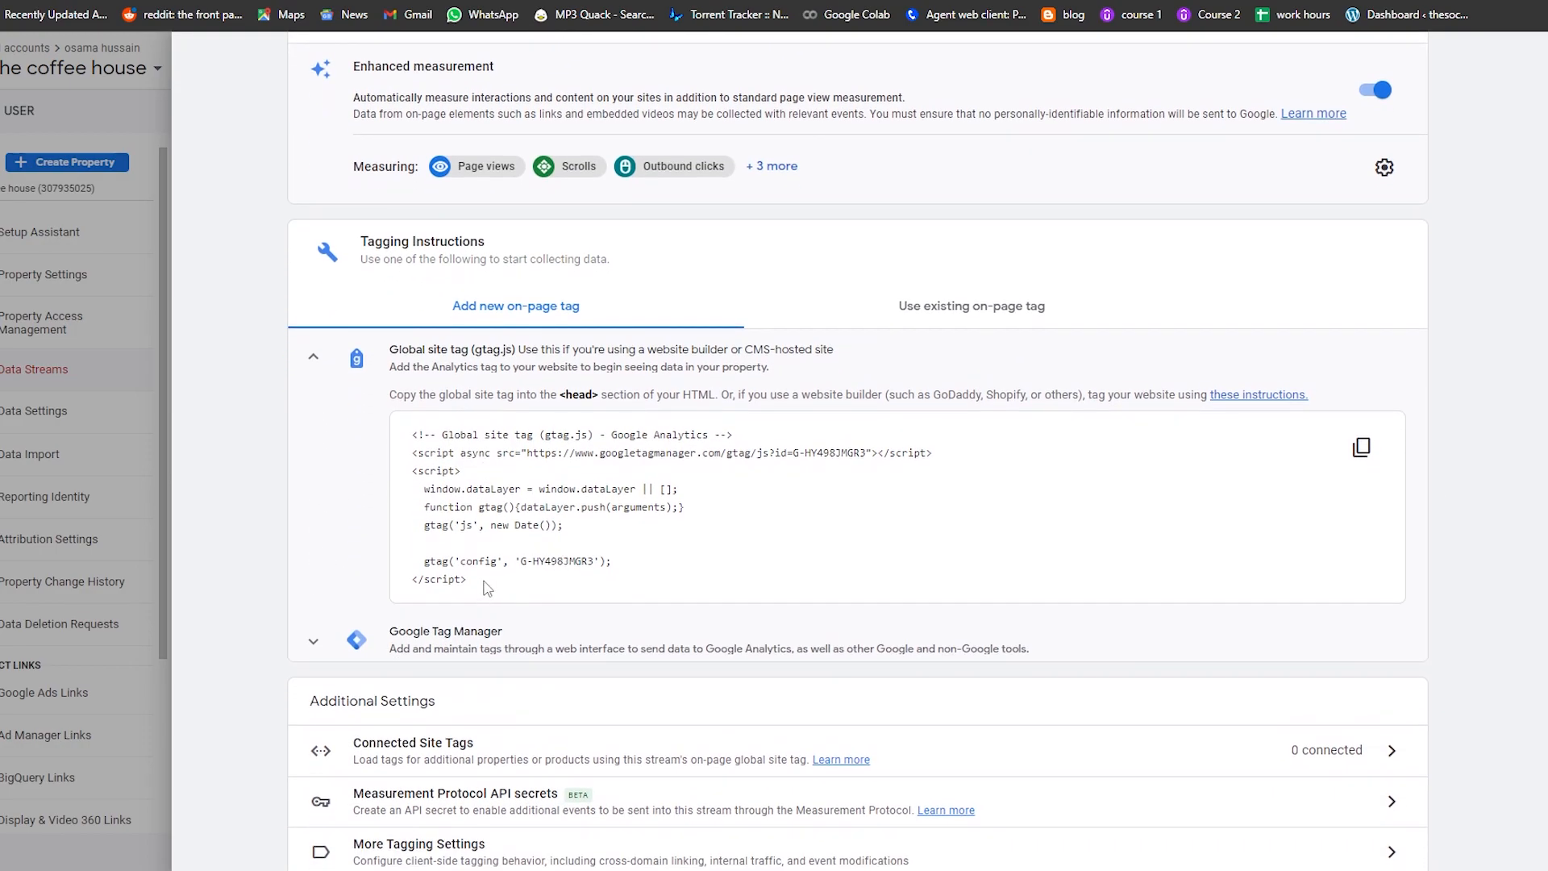
left_click_drag(486, 592, 413, 426)
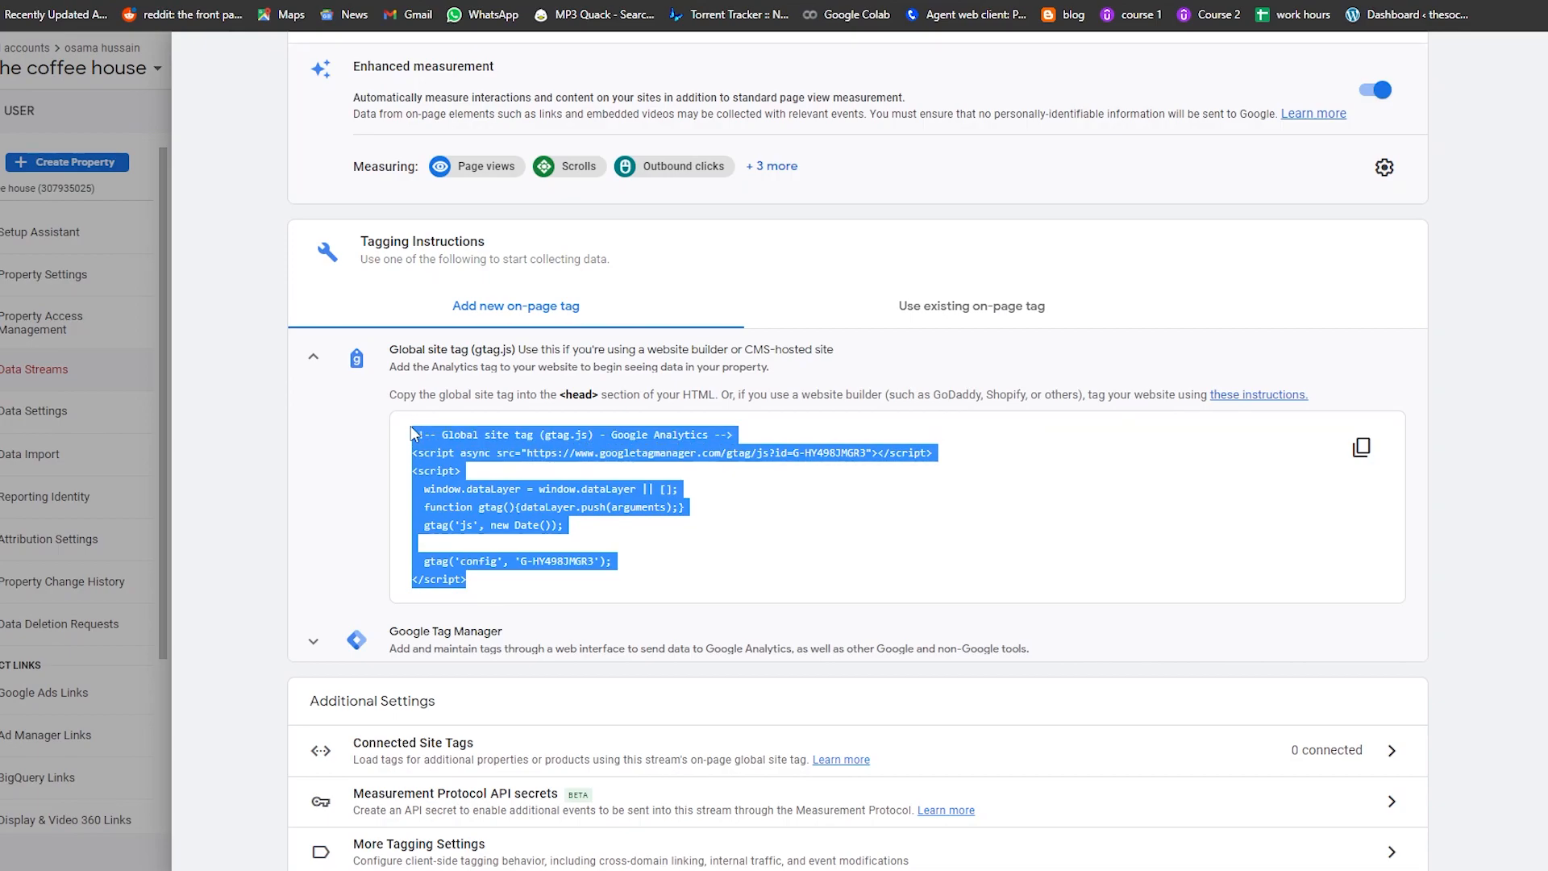
left_click(1088, 514)
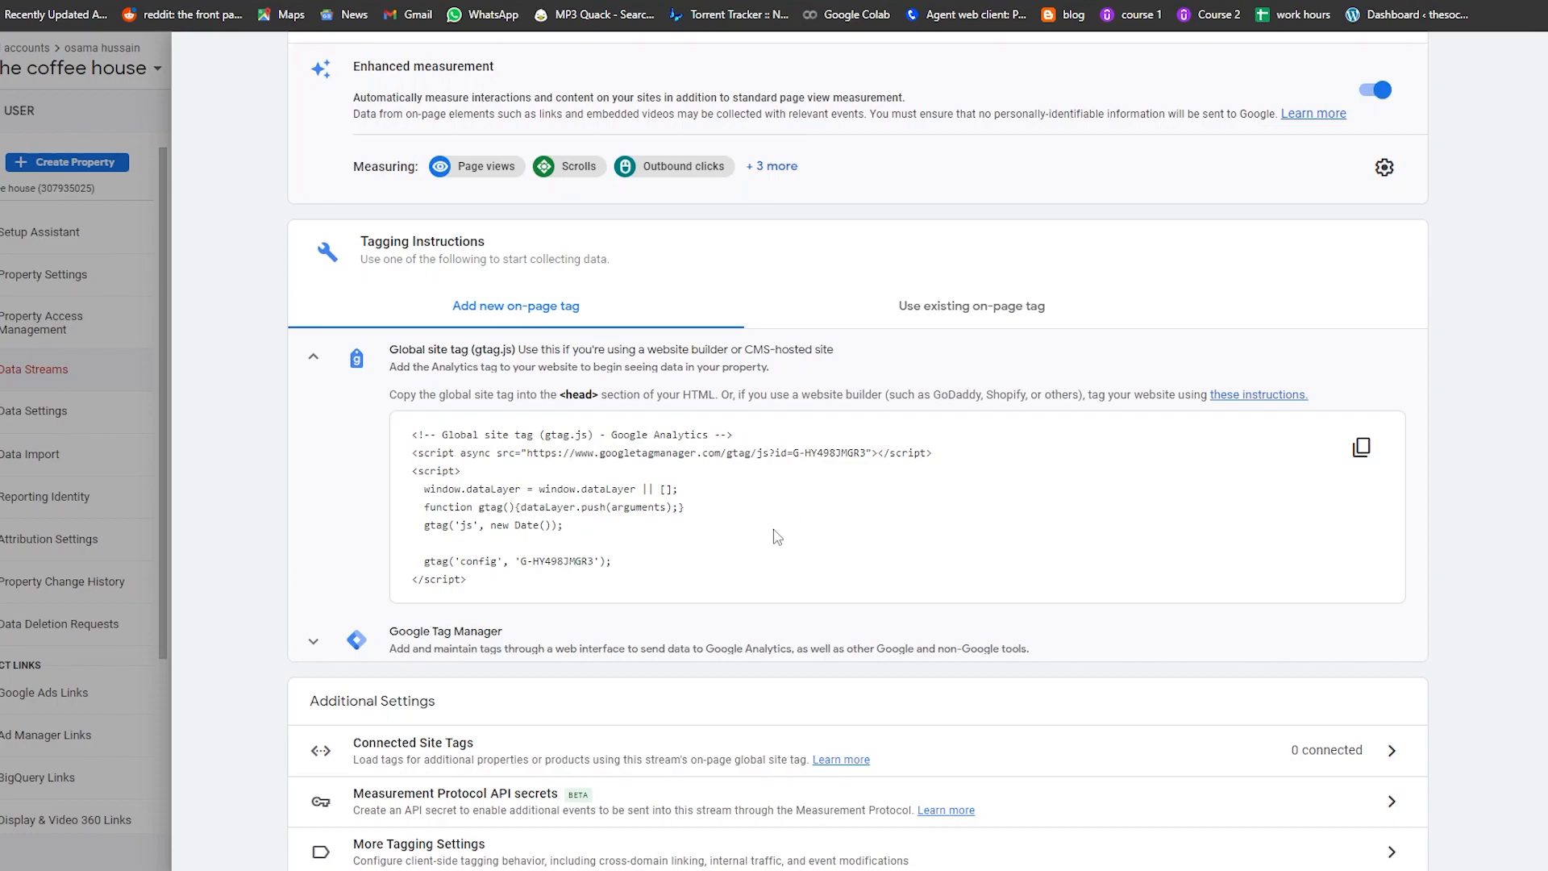
Expand the Google Tag Manager instructions and review them together with the rest of the stream details
left_click(323, 642)
scroll(408, 641, "down", 2)
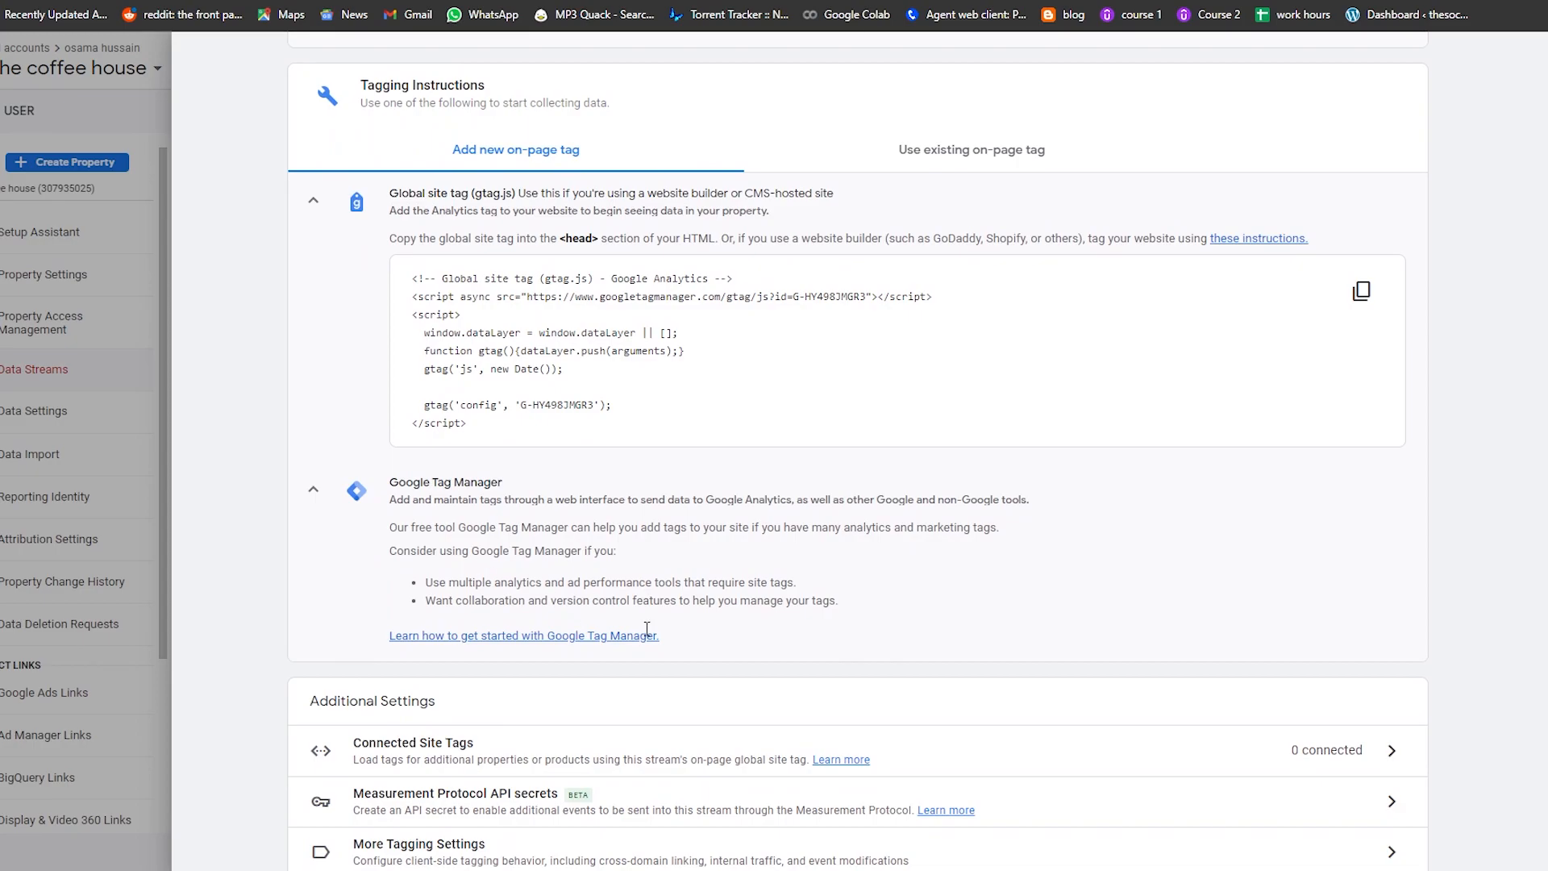
scroll(677, 580, "up", 4)
scroll(674, 582, "down", 4)
scroll(540, 843, "up", 5)
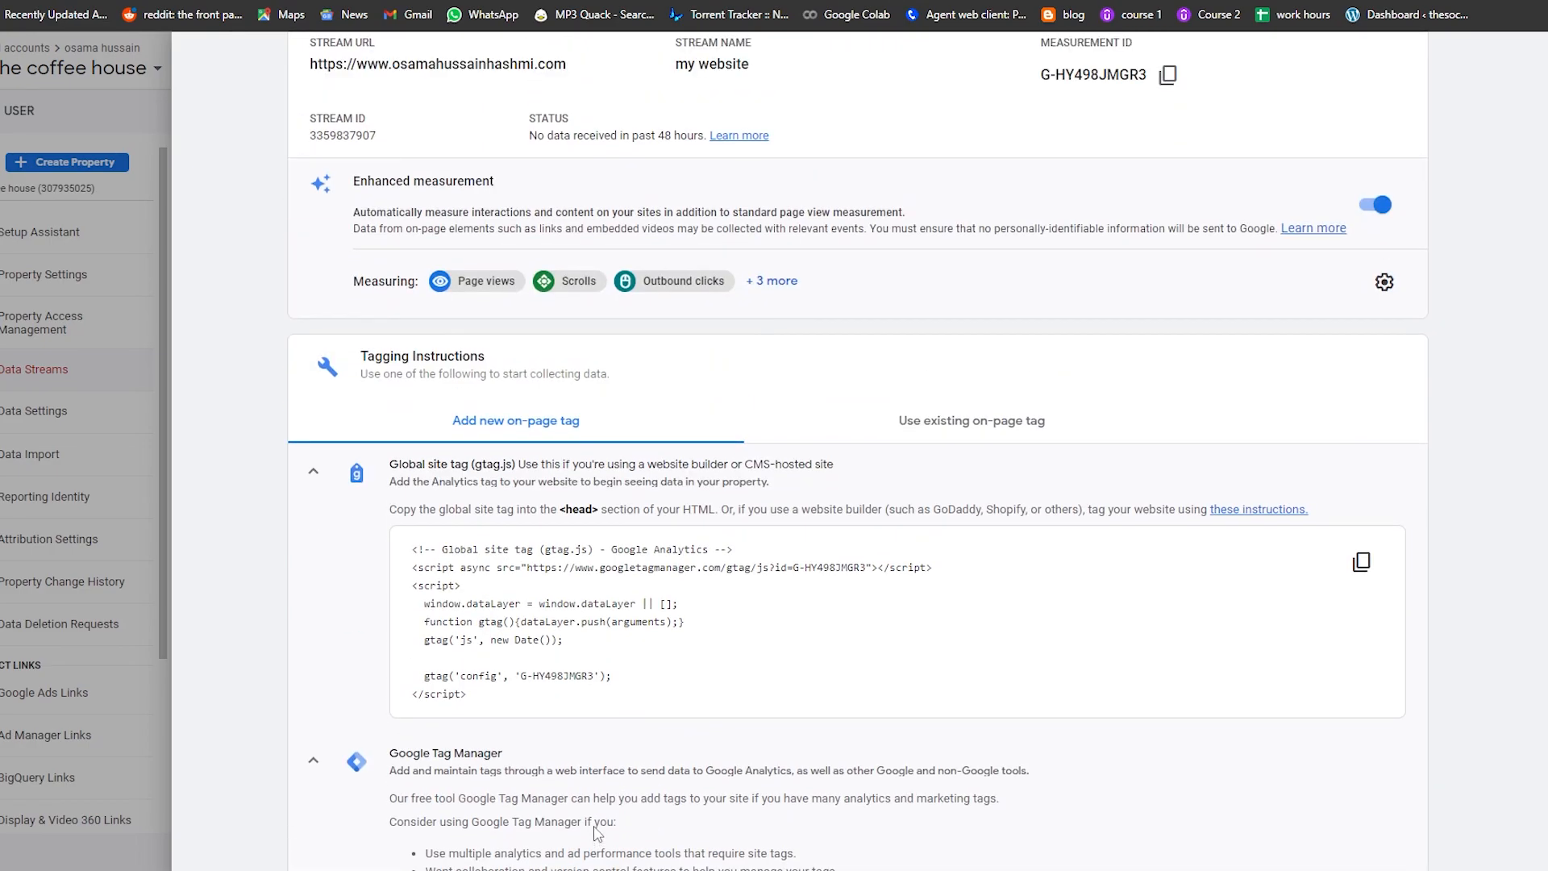
scroll(472, 667, "down", 2)
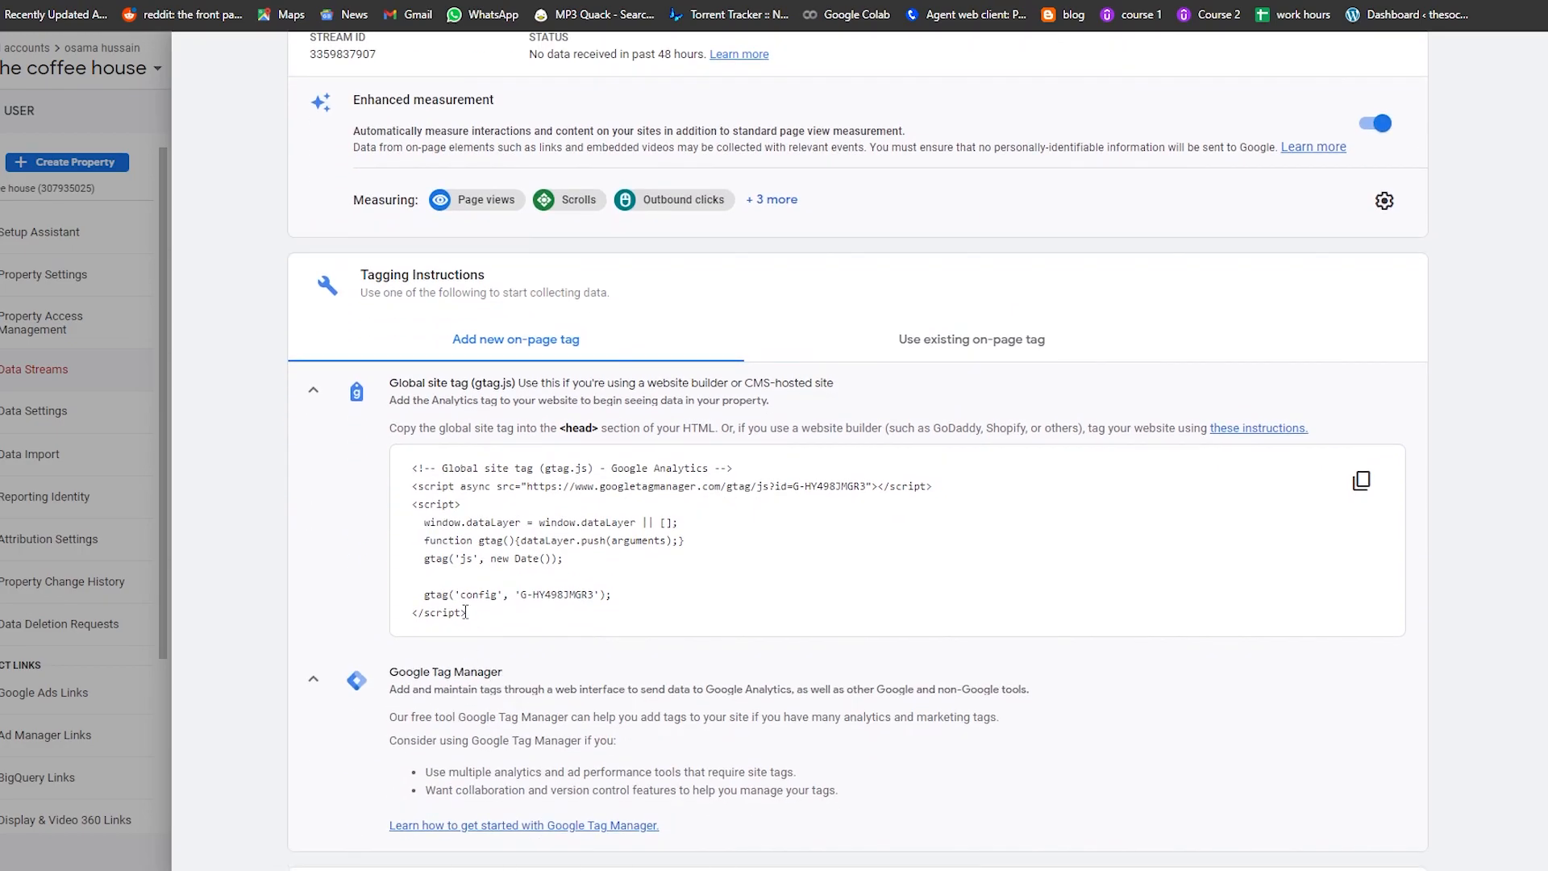
Switch to the WordPress dashboard and search for the plugin hfcm among the plugins available to add
left_click_drag(472, 618, 409, 466)
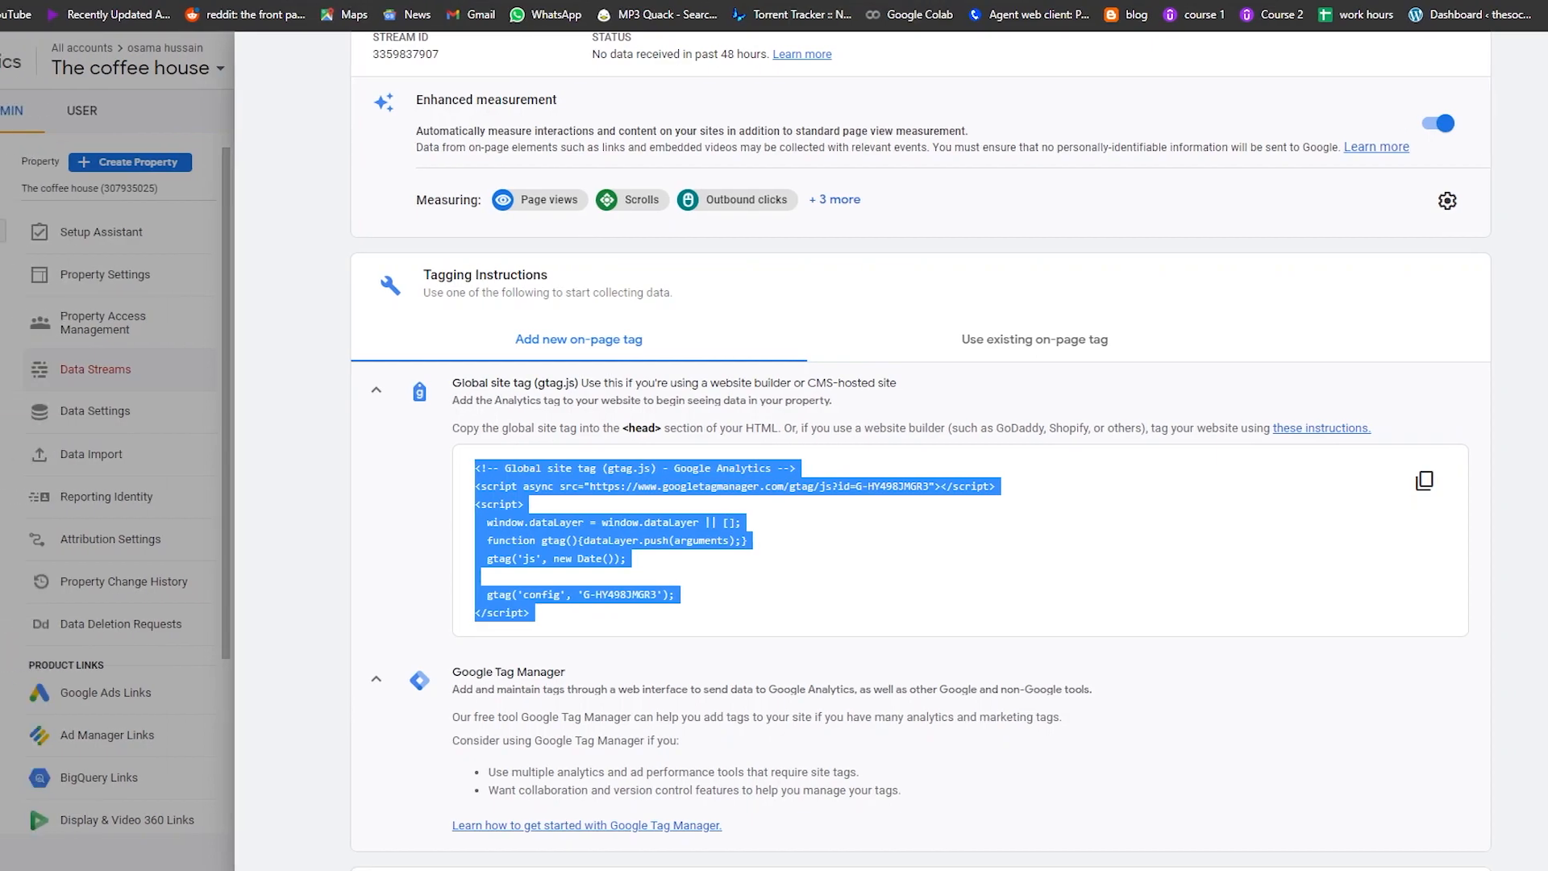
key("ctrl+Tab")
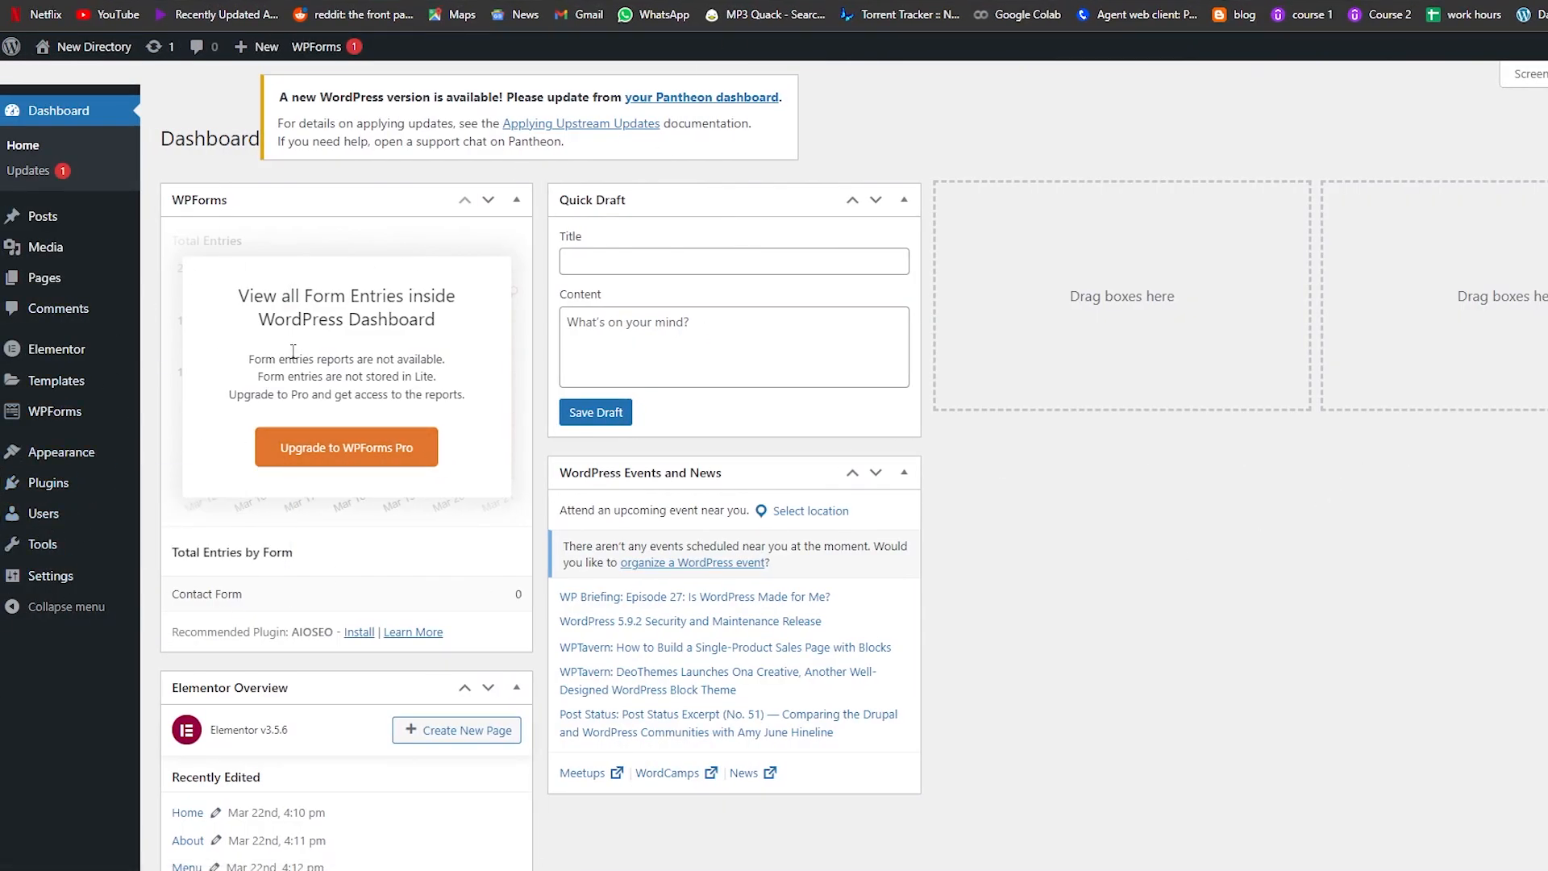
mouse_move(113, 500)
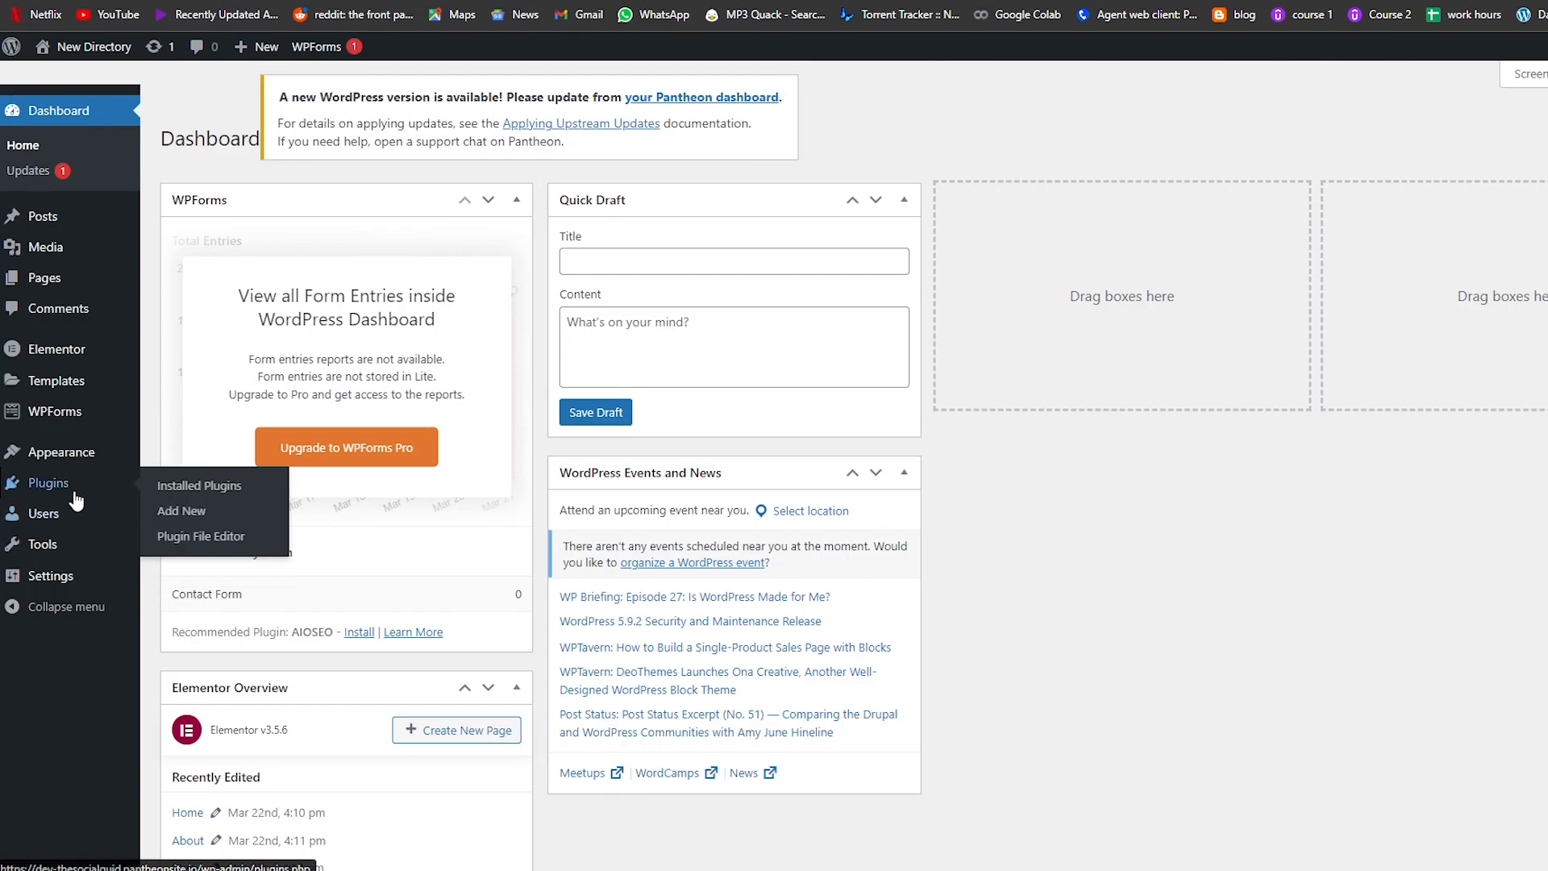
left_click(185, 515)
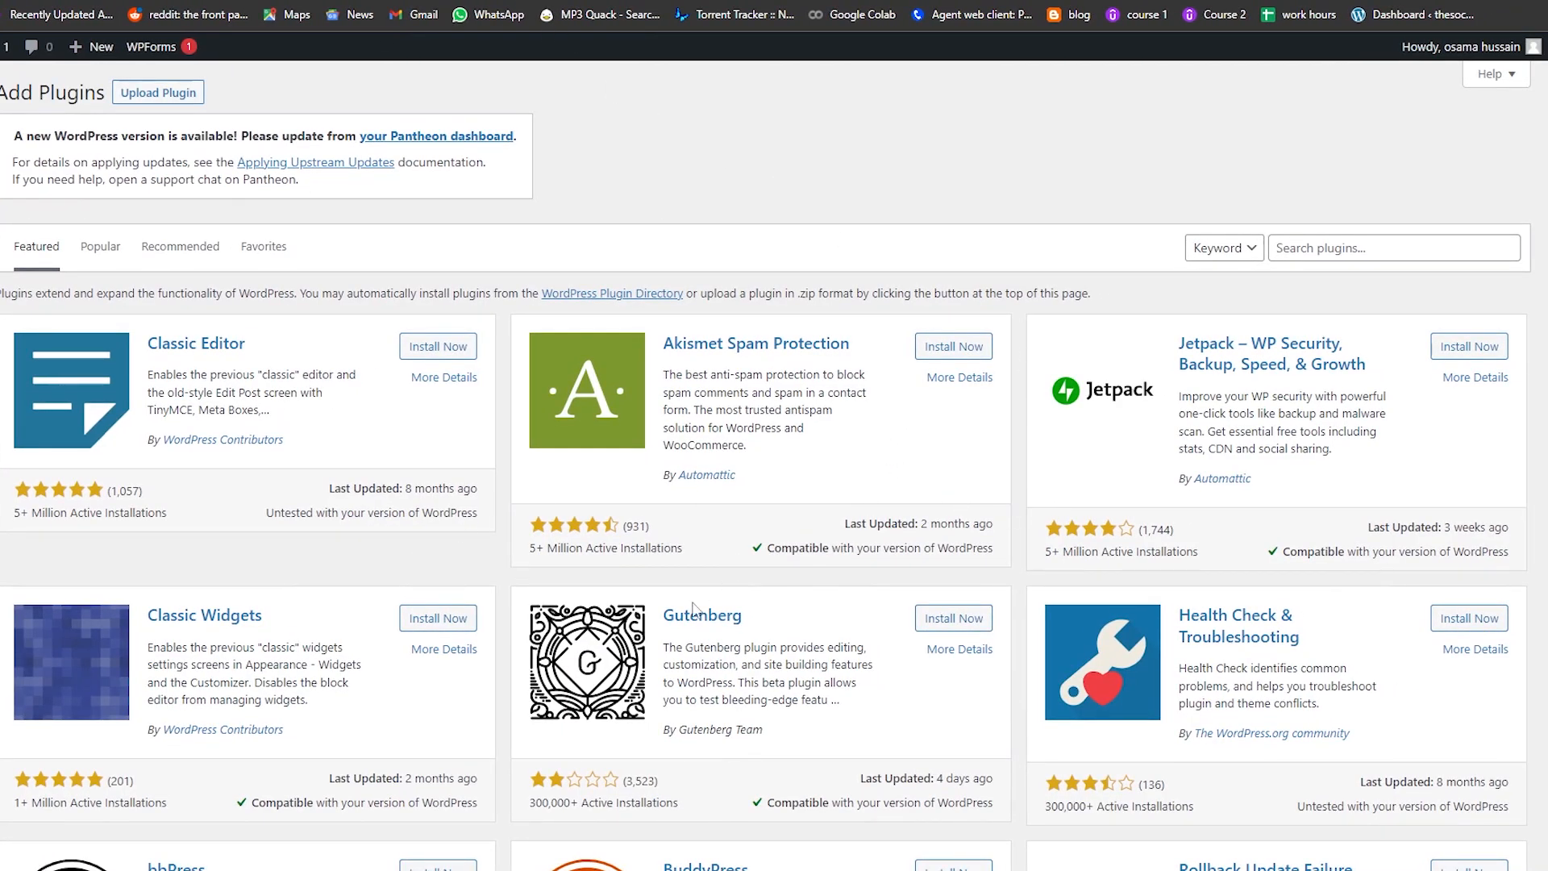
left_click(1338, 249)
type("hfc")
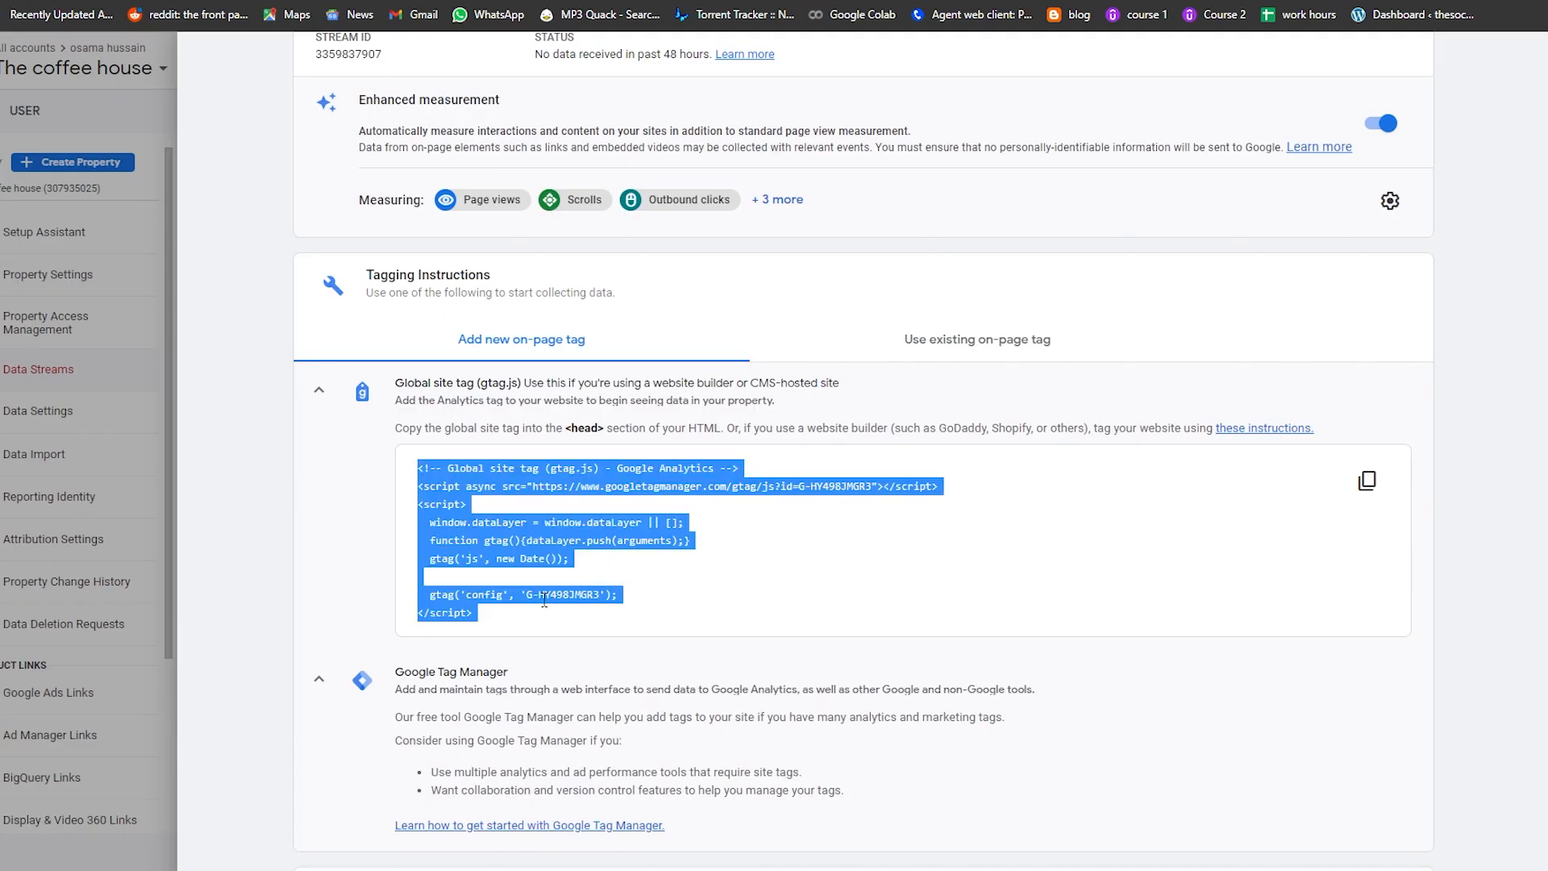
left_click(508, 618)
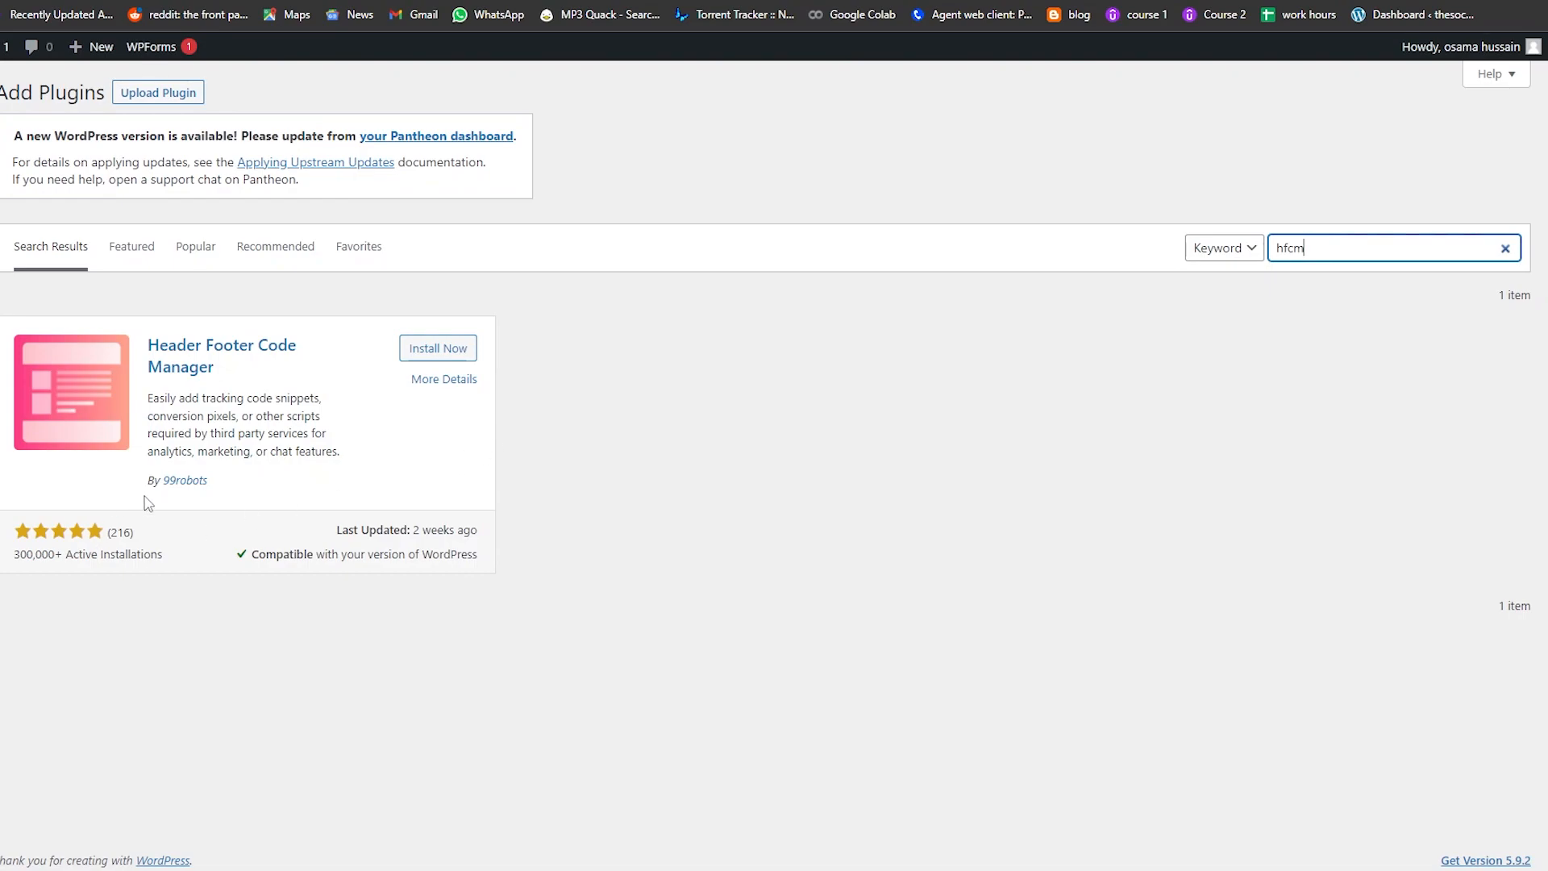
Install and activate the Header Footer Code Manager plugin and open its settings
left_click(433, 359)
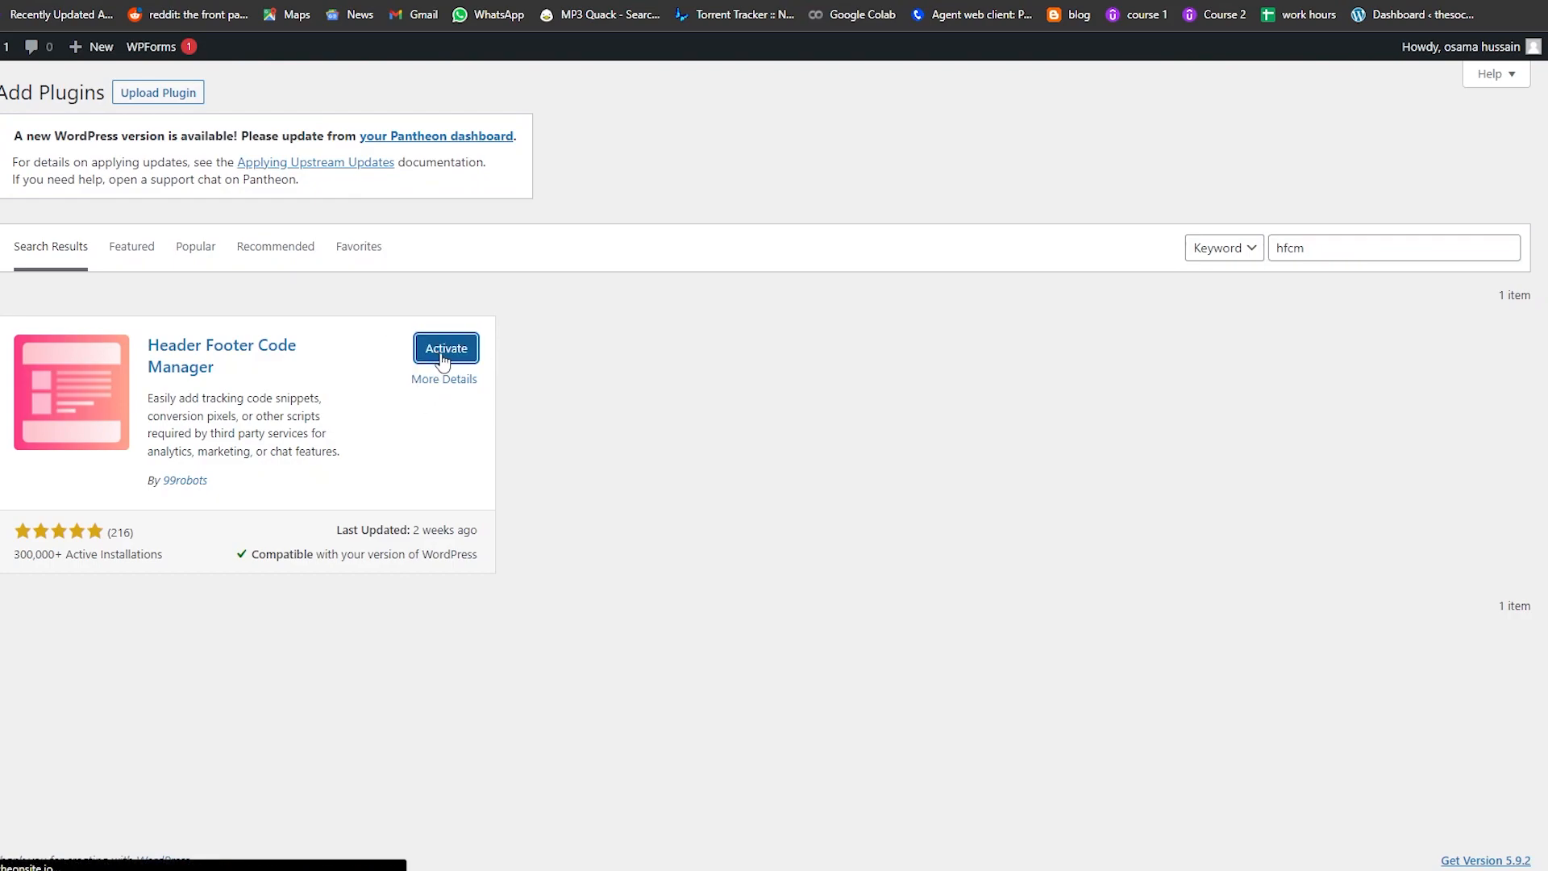
left_click(443, 355)
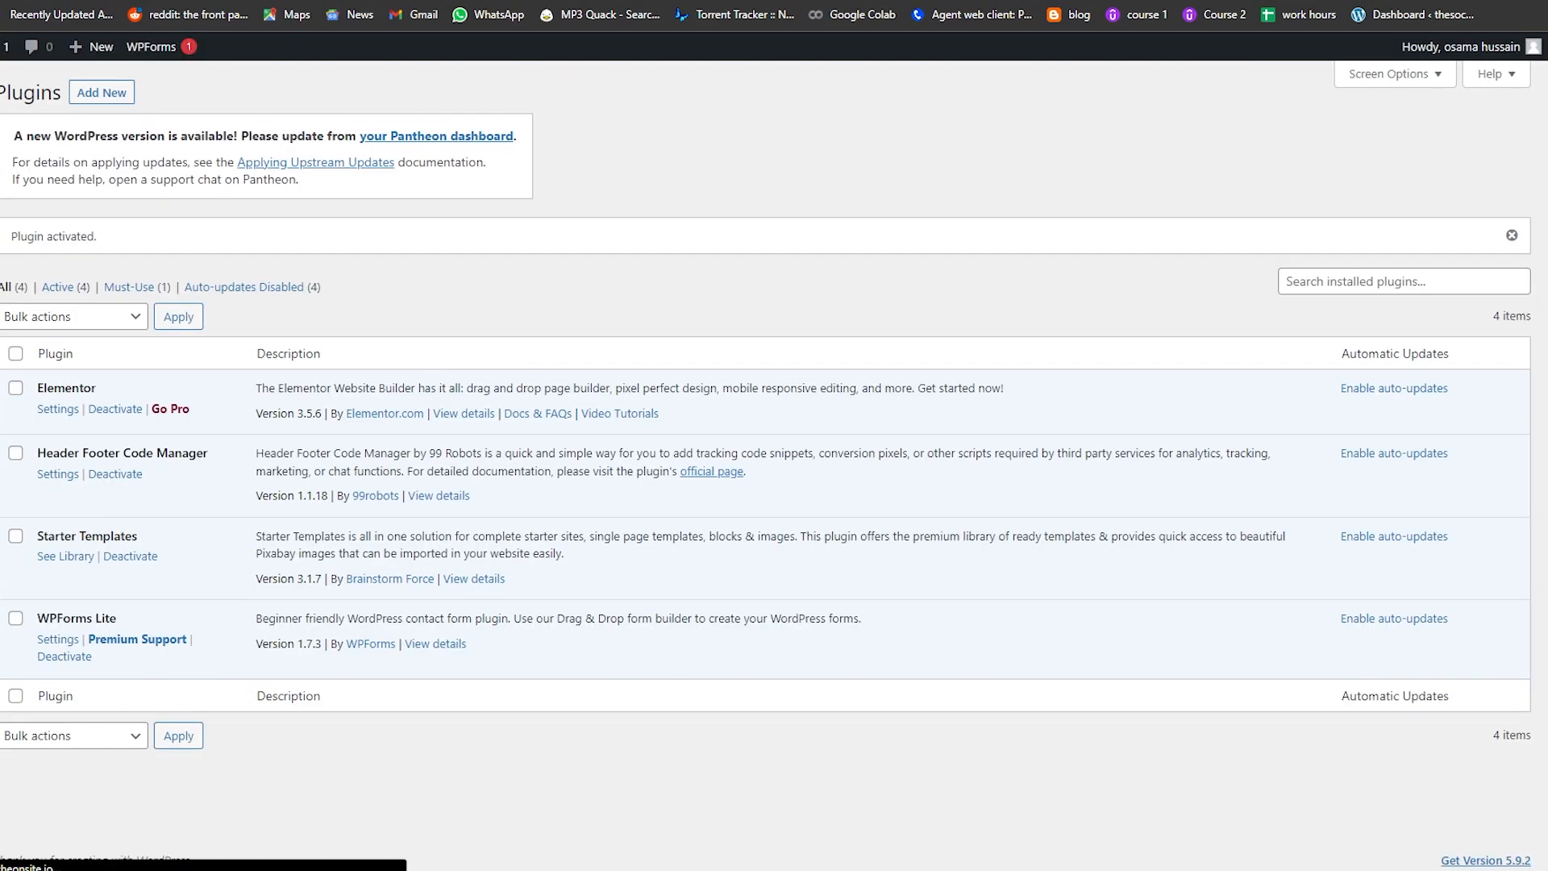
left_click(50, 483)
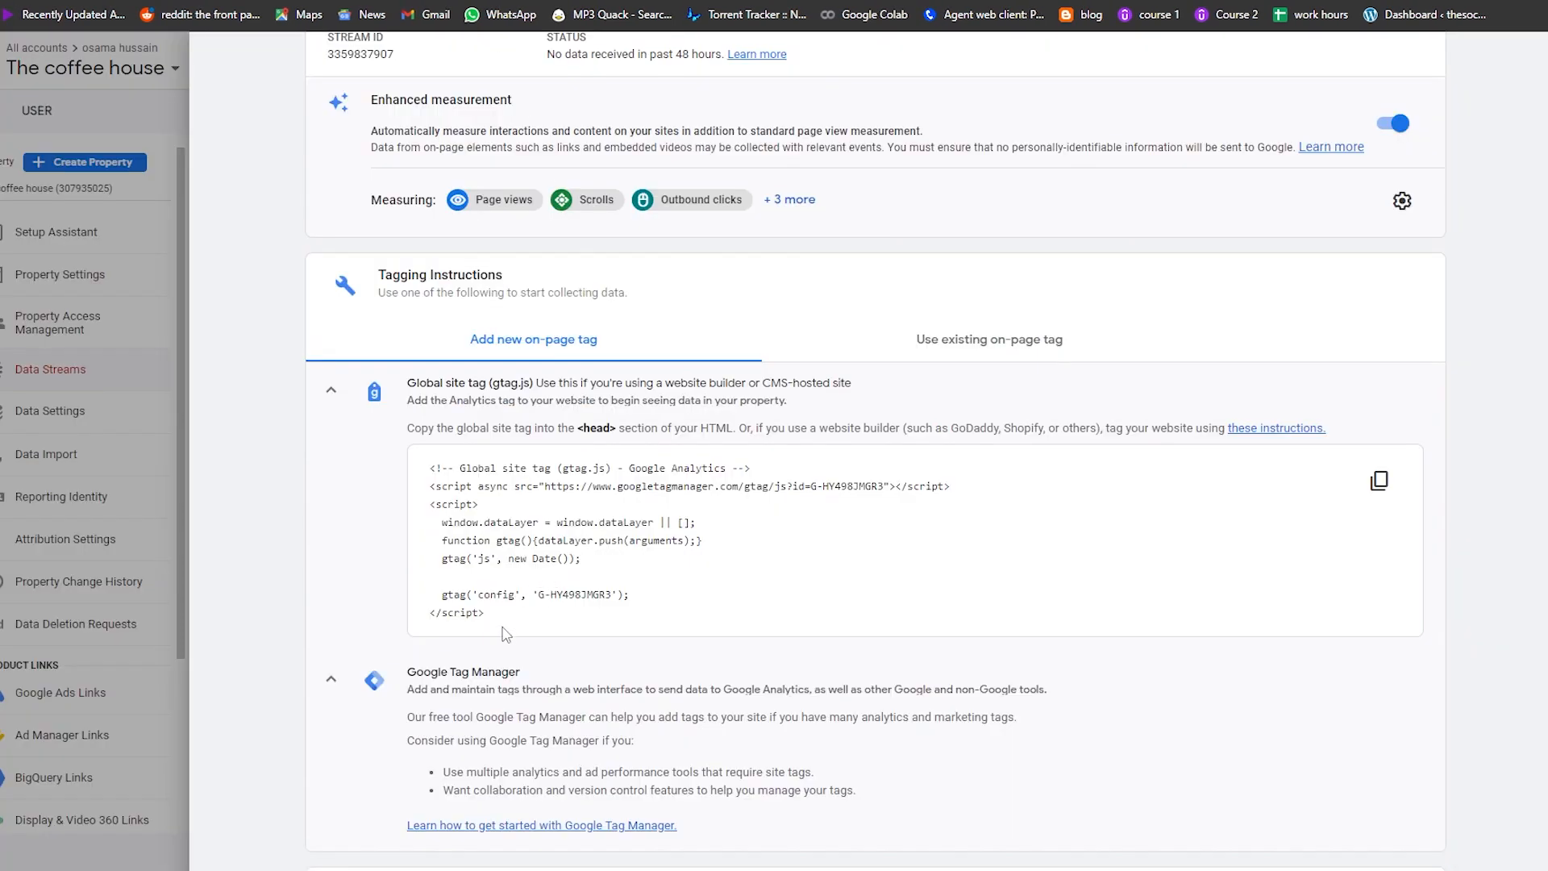
Switch to Google Analytics and copy the entire global site tag (gtag.js) code of the "my website" stream
left_click_drag(488, 615, 439, 466)
right_click(440, 467)
left_click(489, 489)
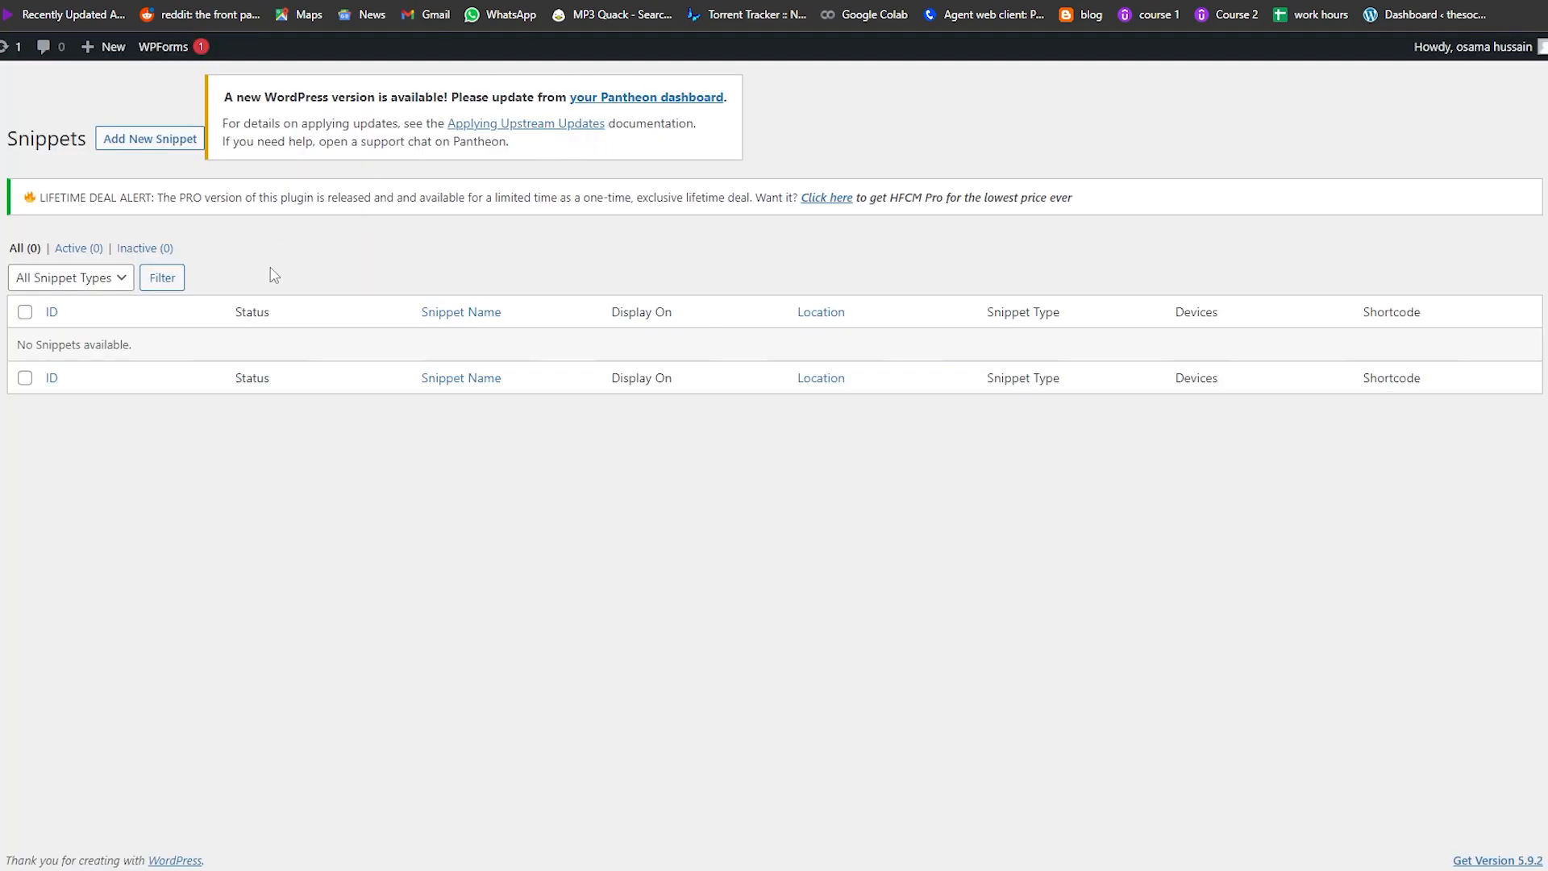
Back in WordPress, add a new Header Footer Code Manager snippet and set its snippet type to Javascript
left_click(150, 139)
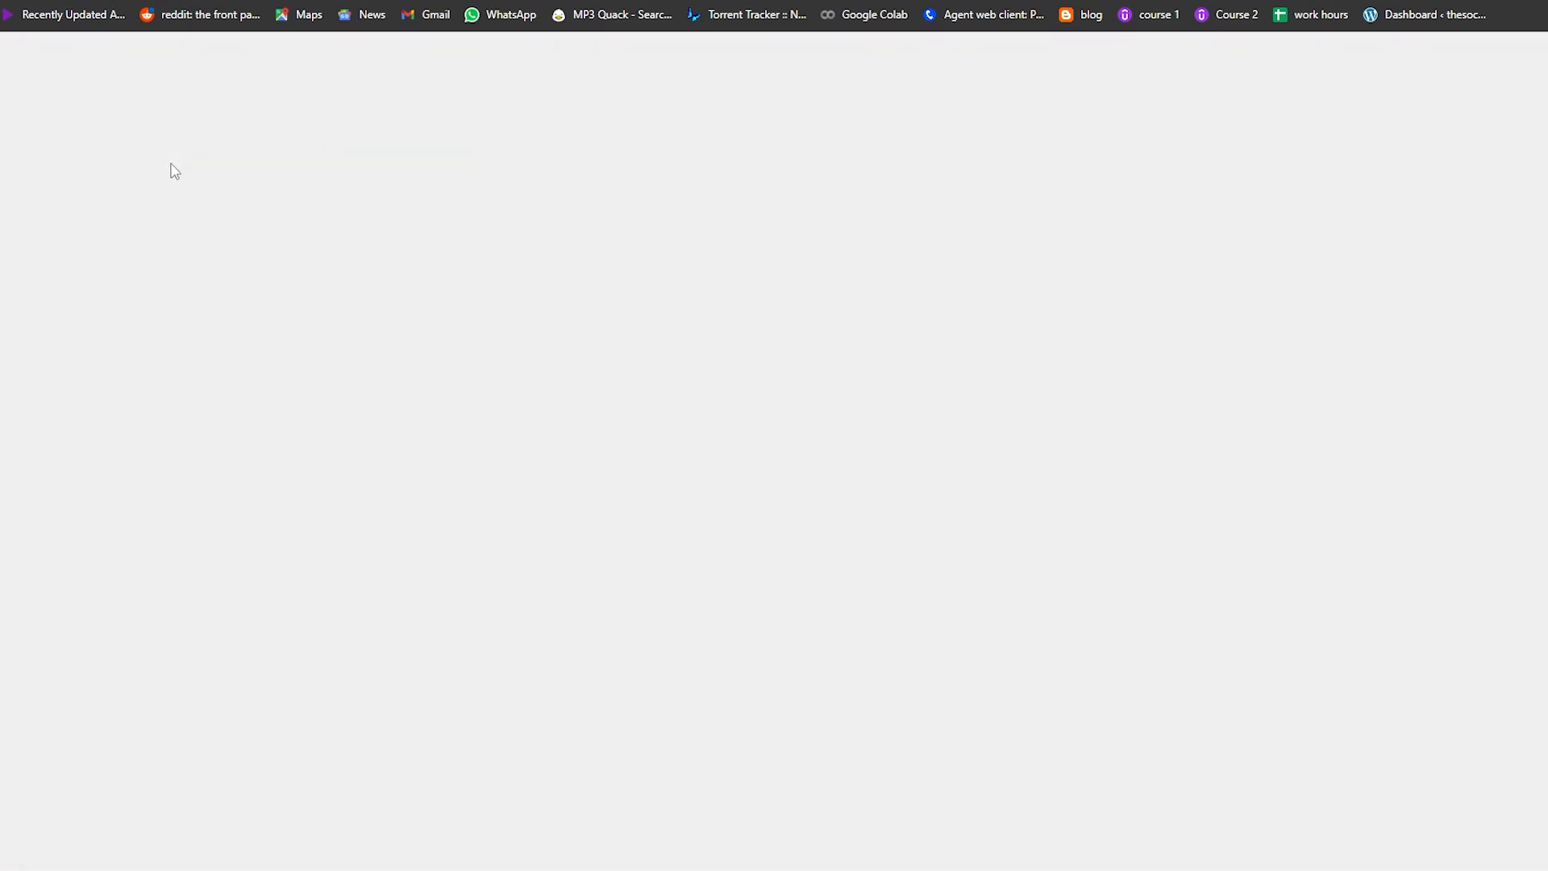
left_click(295, 259)
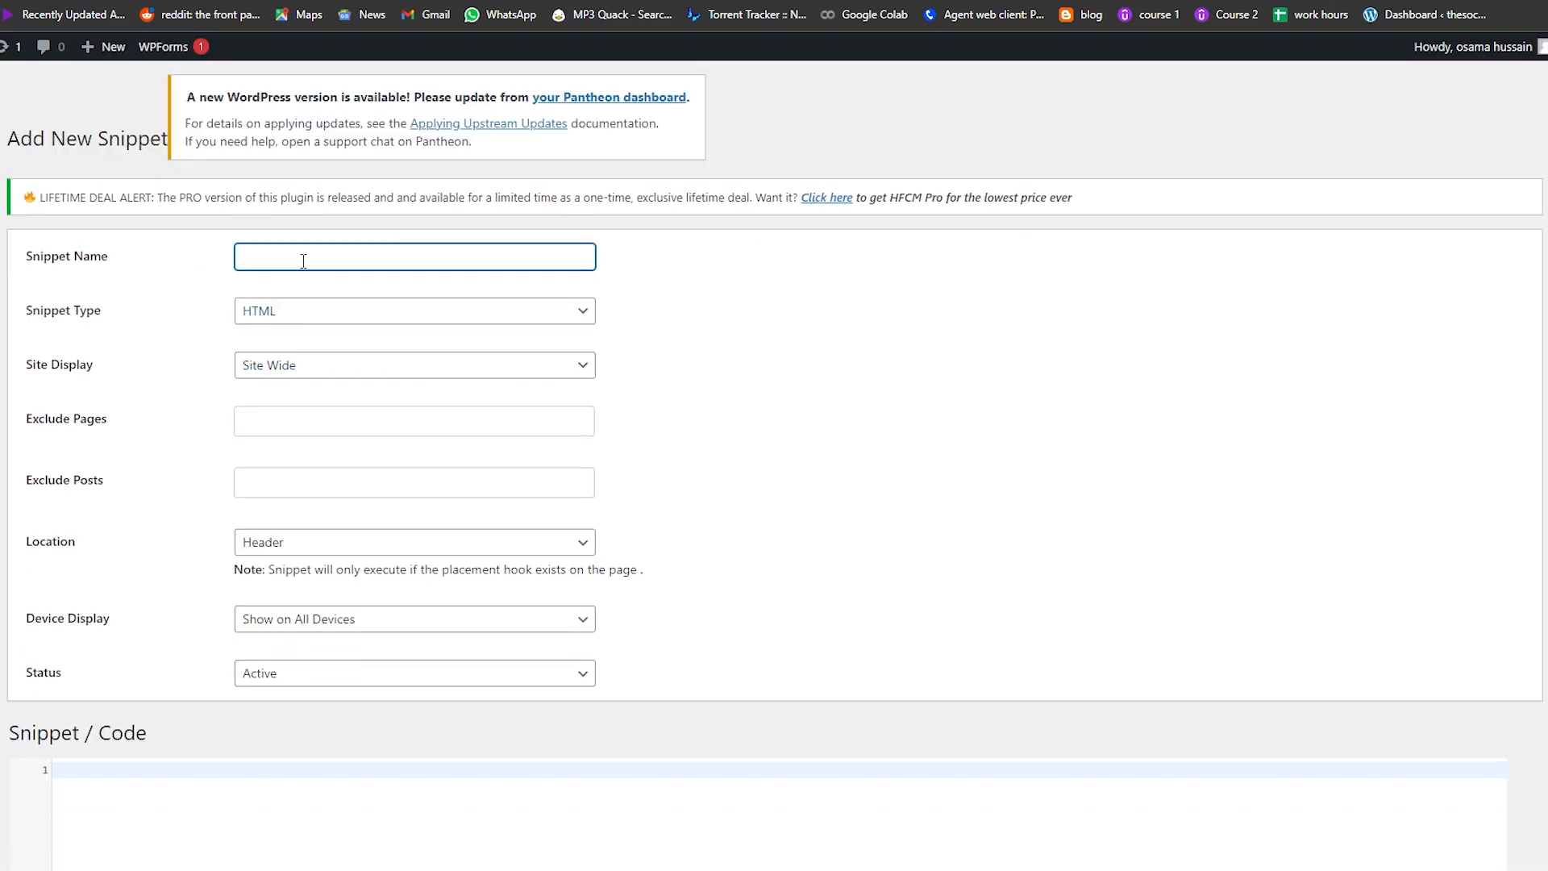
left_click(287, 323)
left_click(289, 325)
left_click(300, 323)
left_click(298, 332)
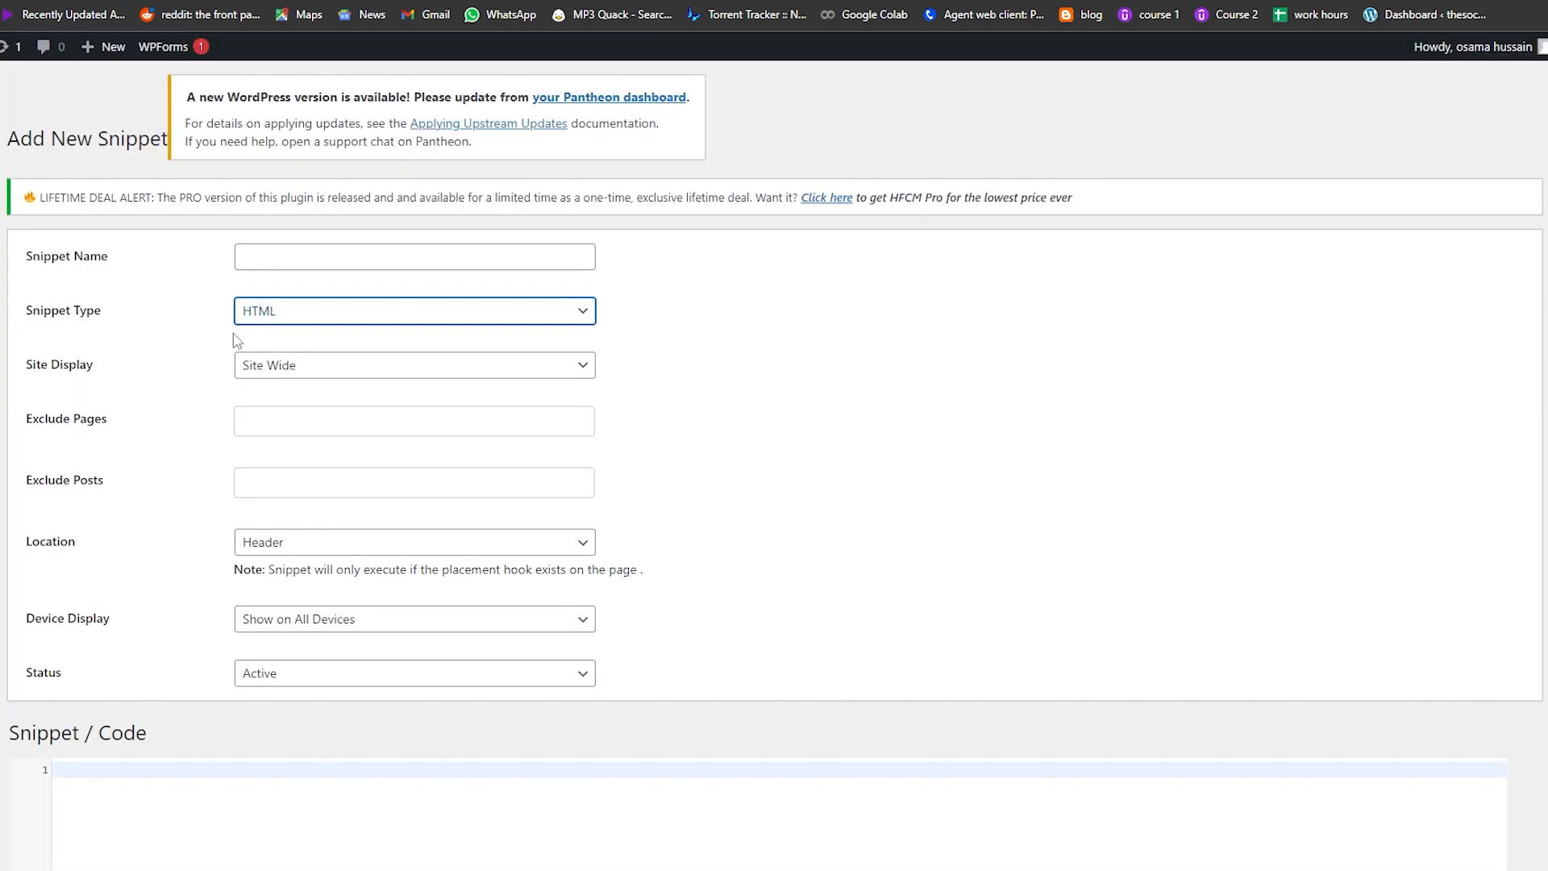
left_click(242, 321)
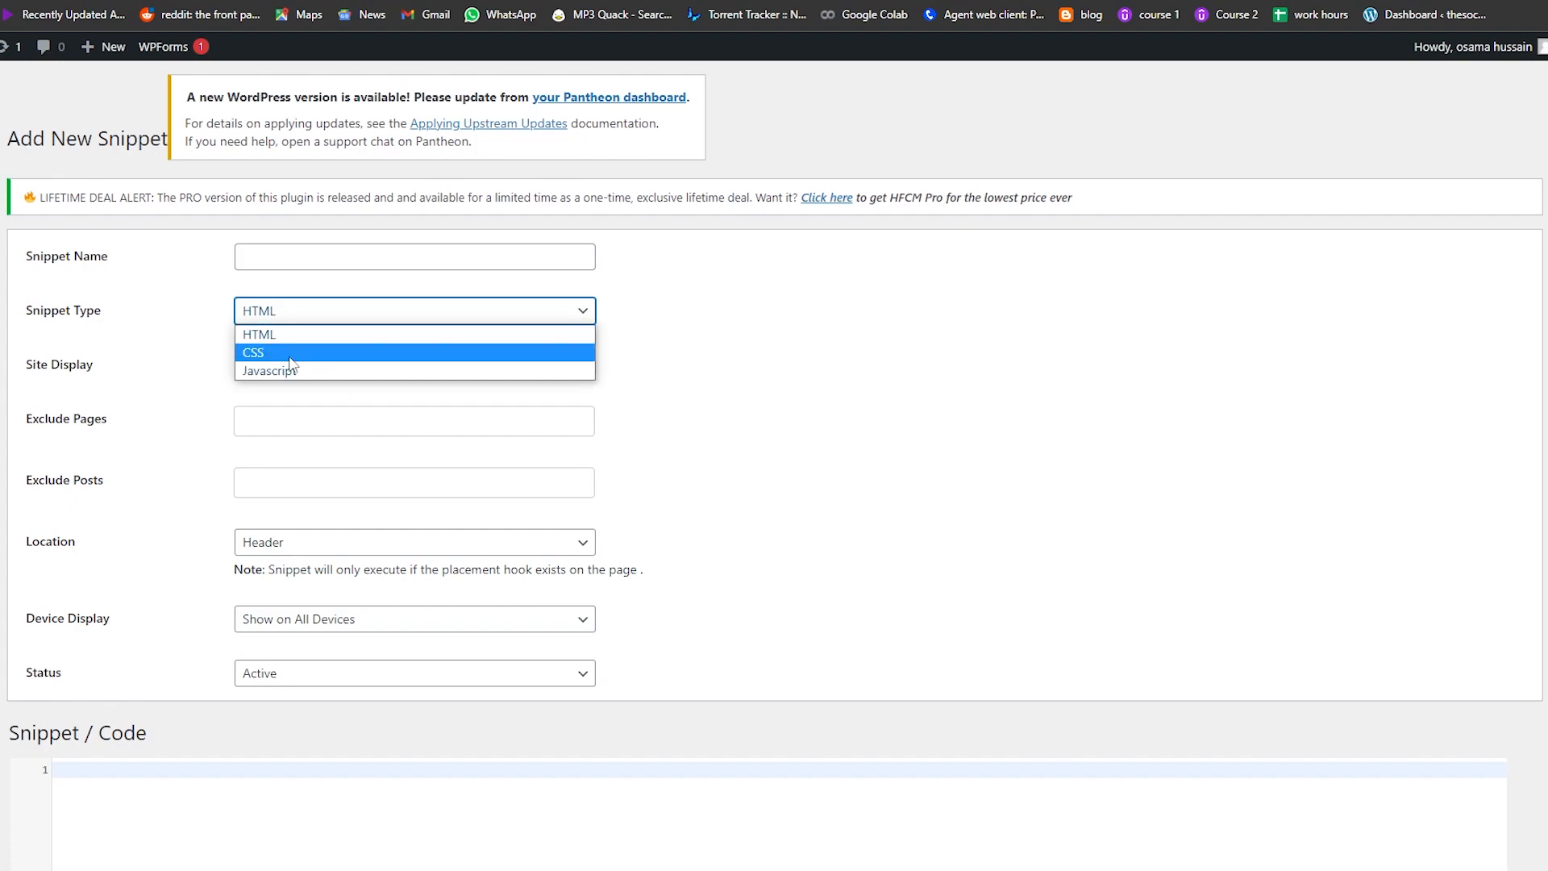
left_click(293, 383)
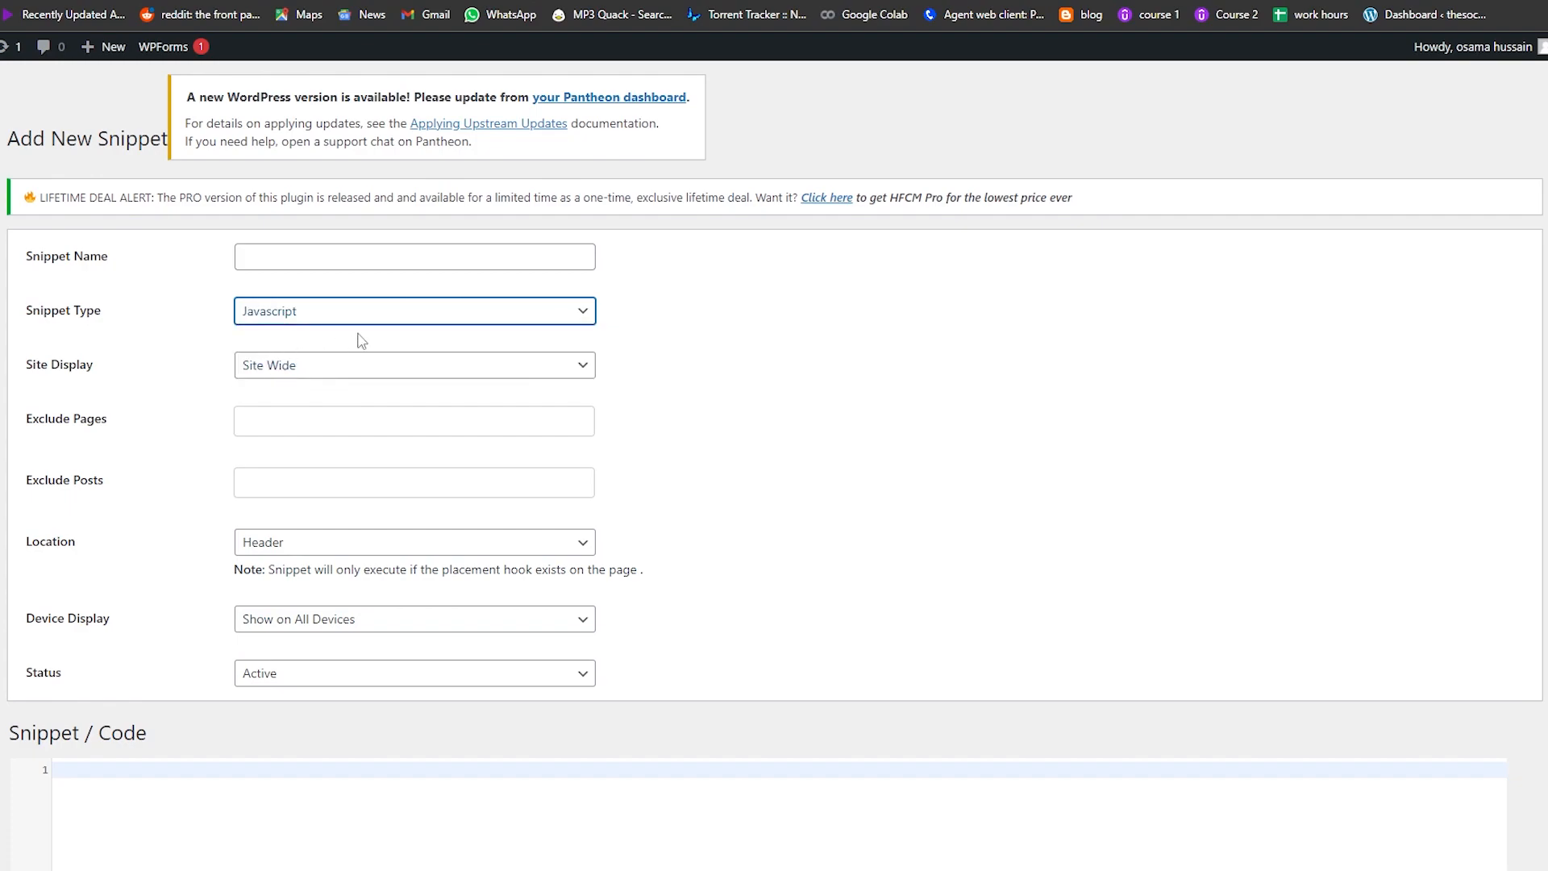
Set the snippet's site display to Site Wide
left_click(341, 369)
left_click(342, 375)
left_click(333, 373)
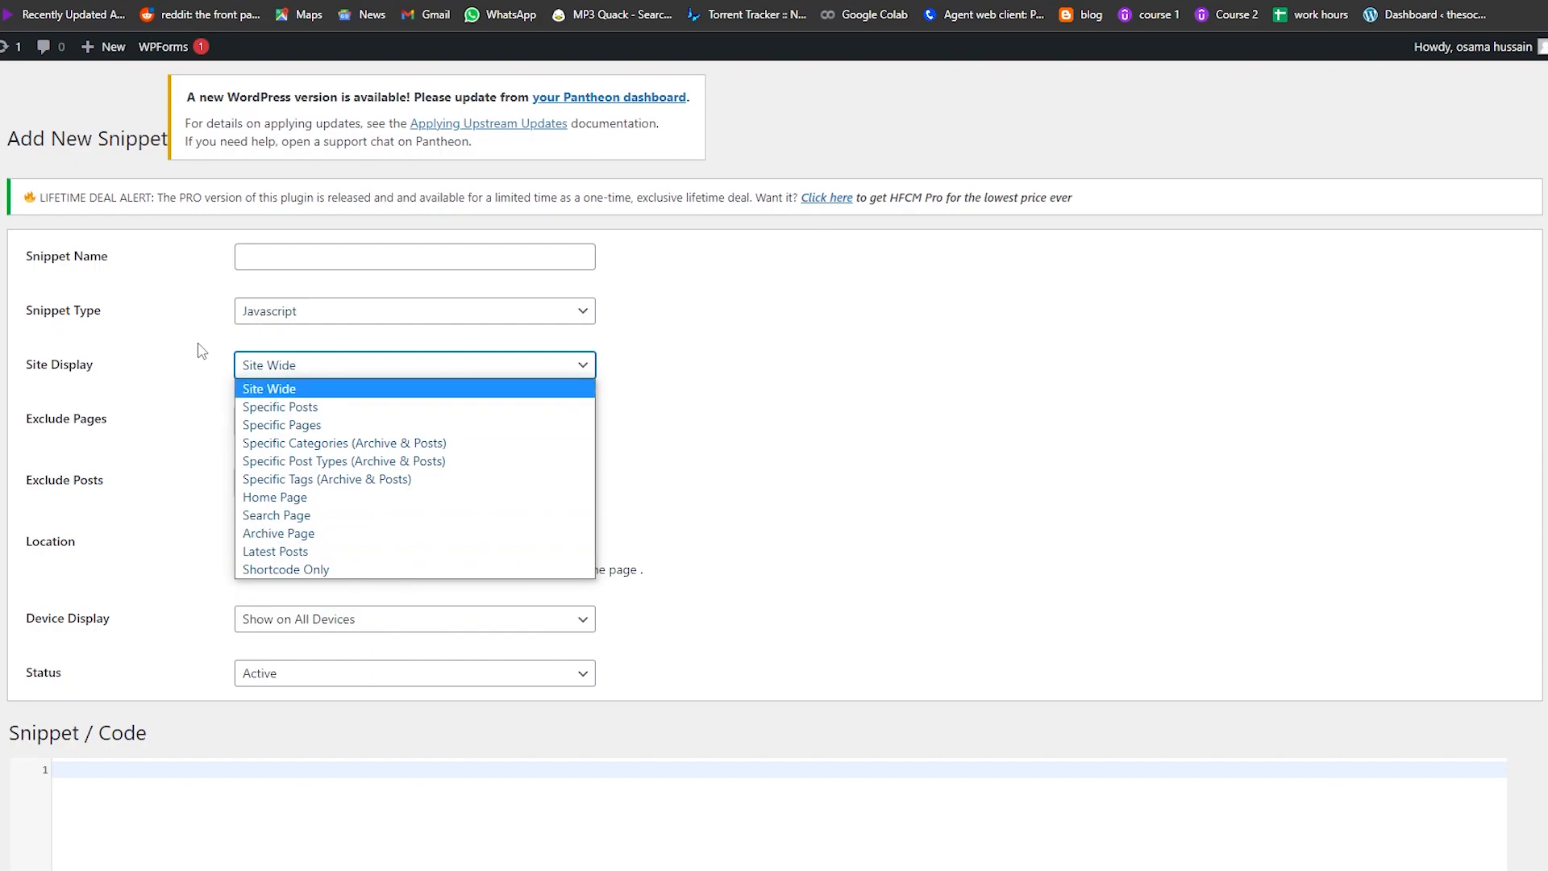
left_click(280, 389)
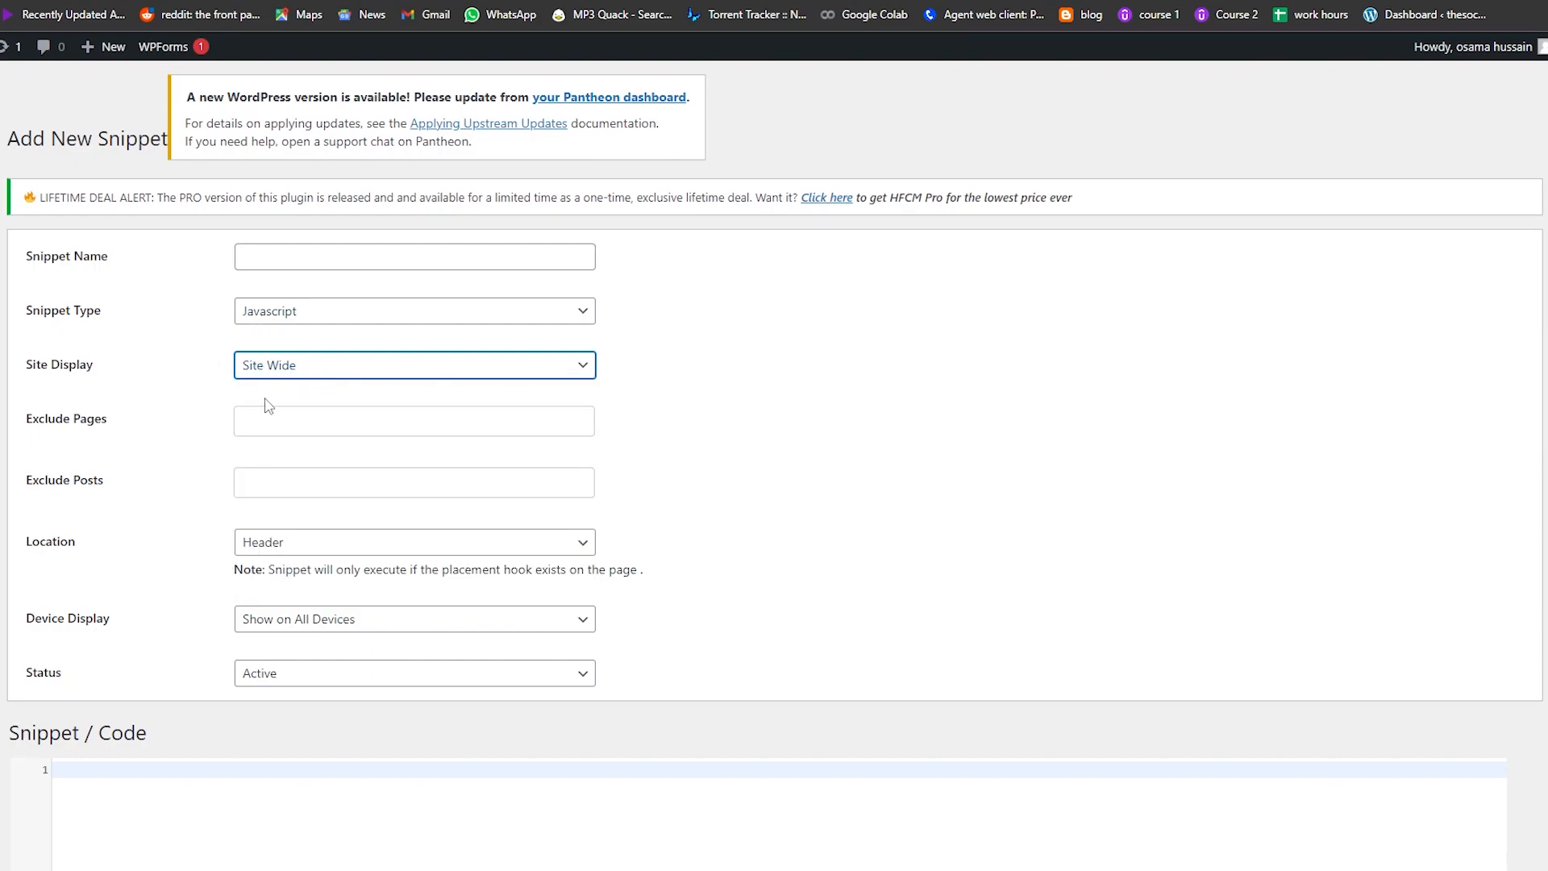
Paste the copied global site tag into the snippet's code area and name the snippet GAS
scroll(364, 427, "down", 1)
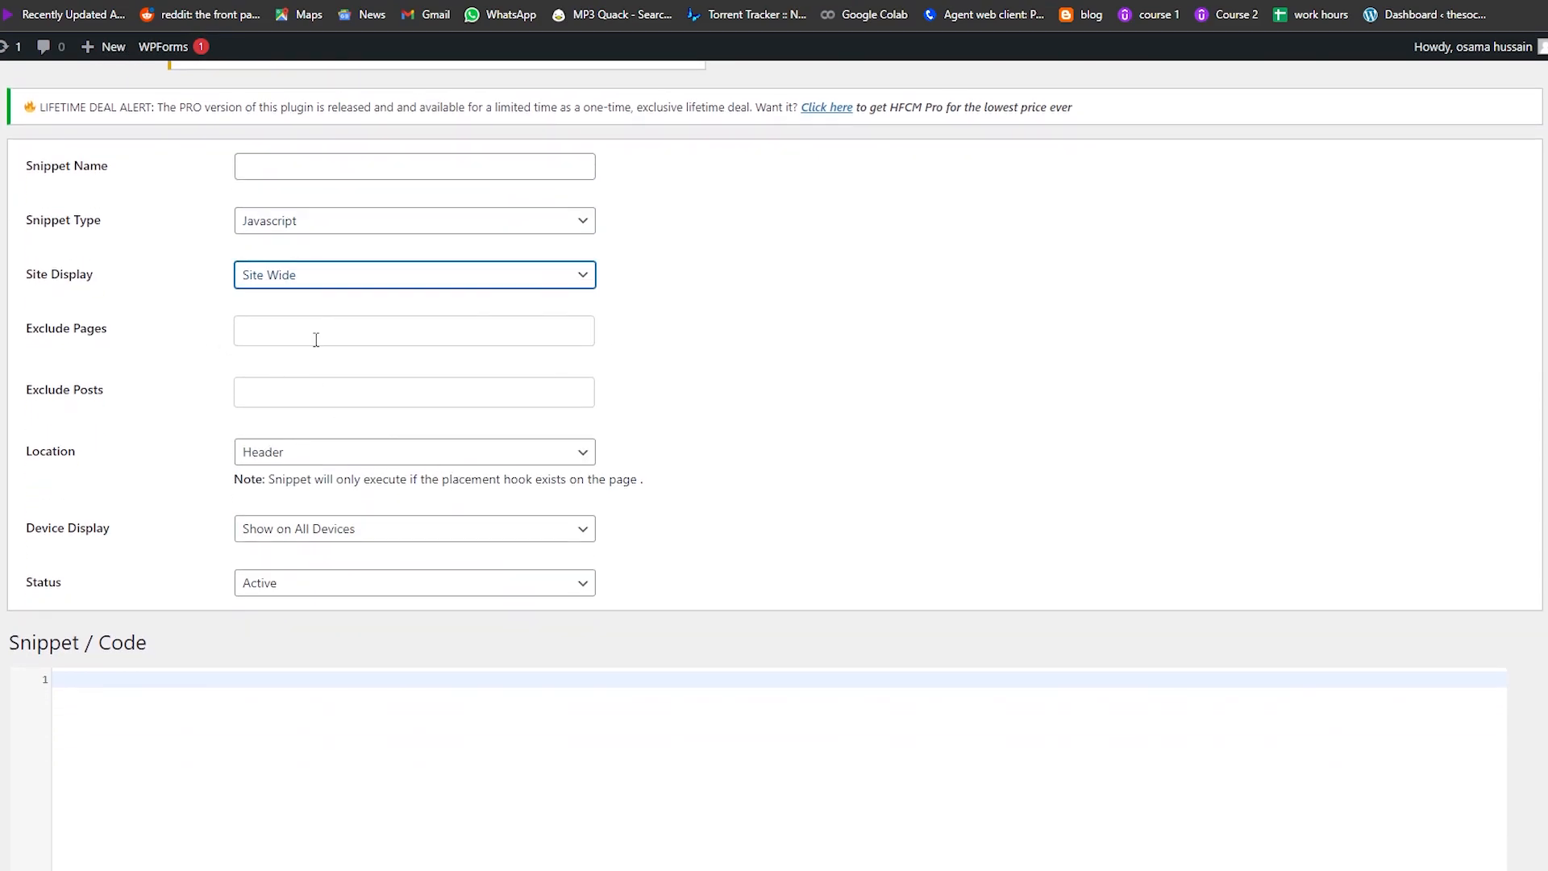
scroll(338, 395, "down", 1)
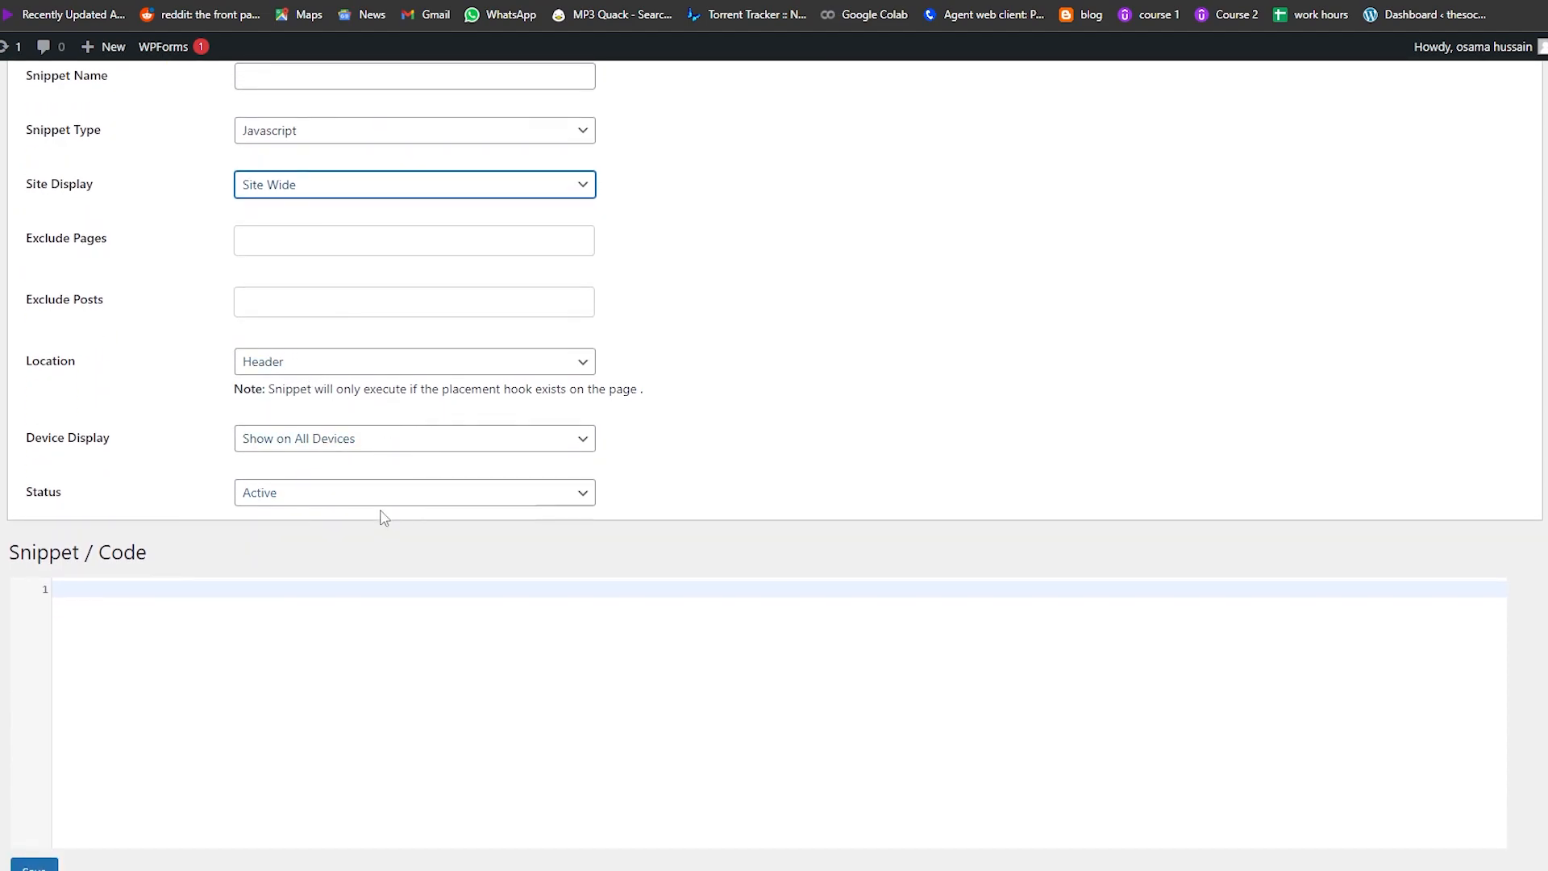
scroll(379, 520, "down", 2)
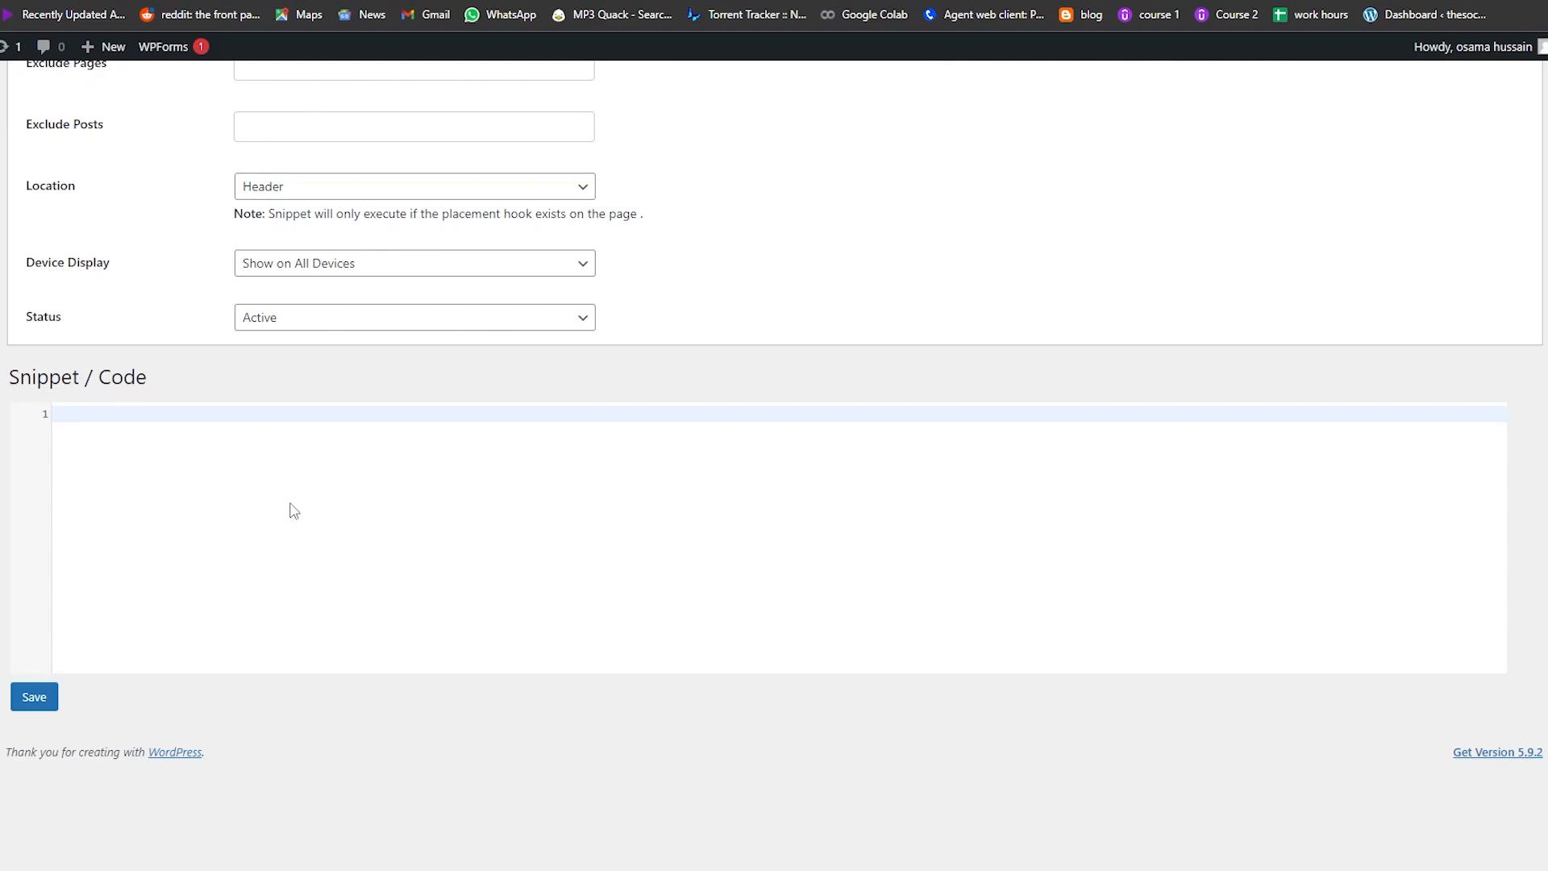
key("ctrl+v")
scroll(307, 615, "up", 5)
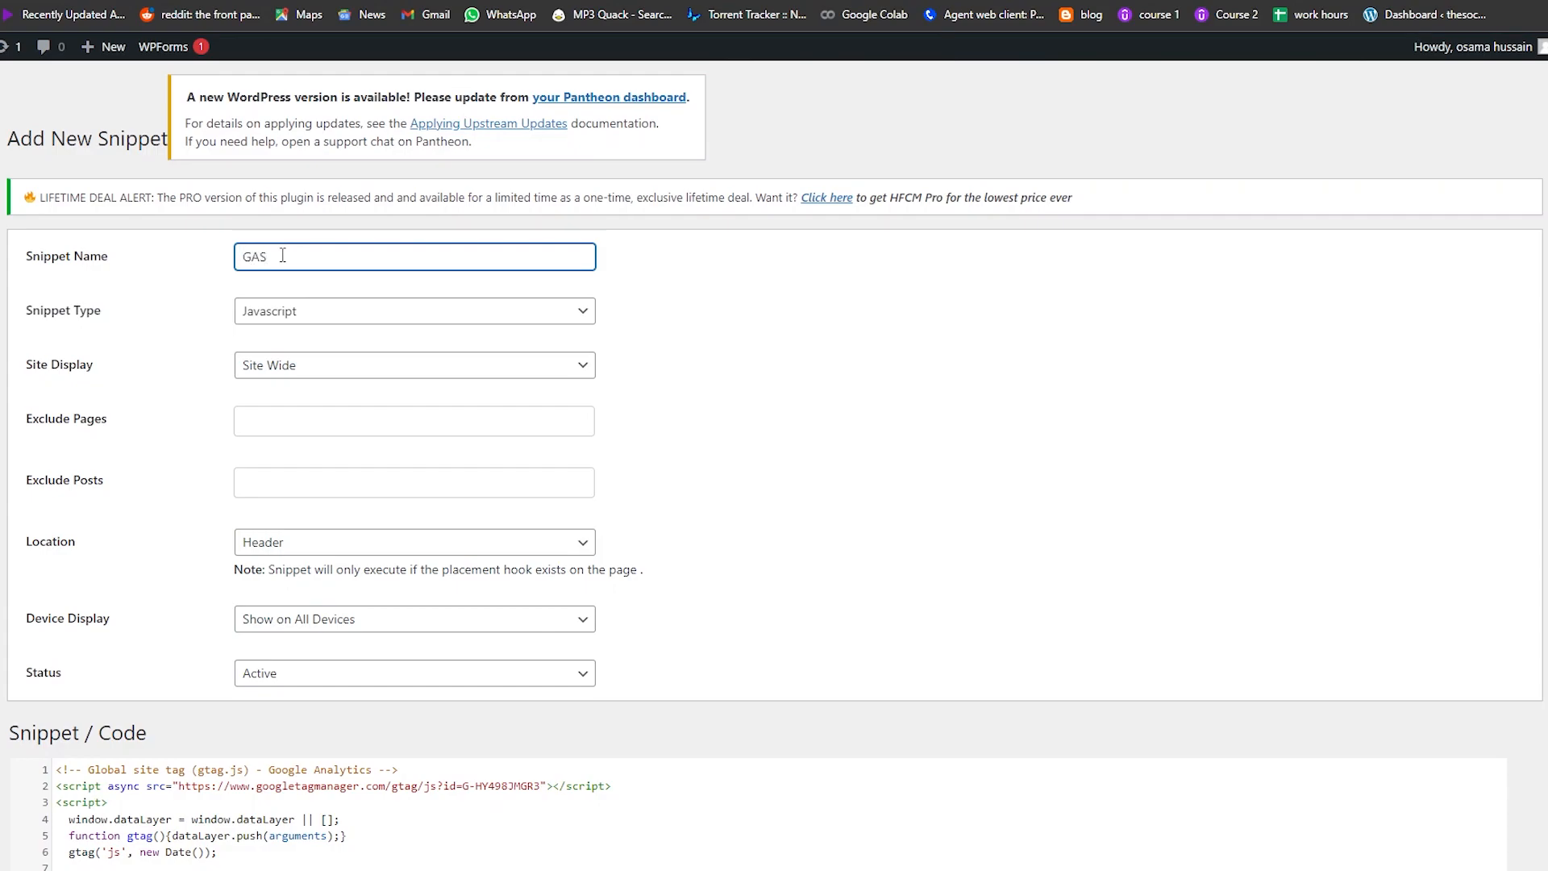
scroll(795, 393, "down", 2)
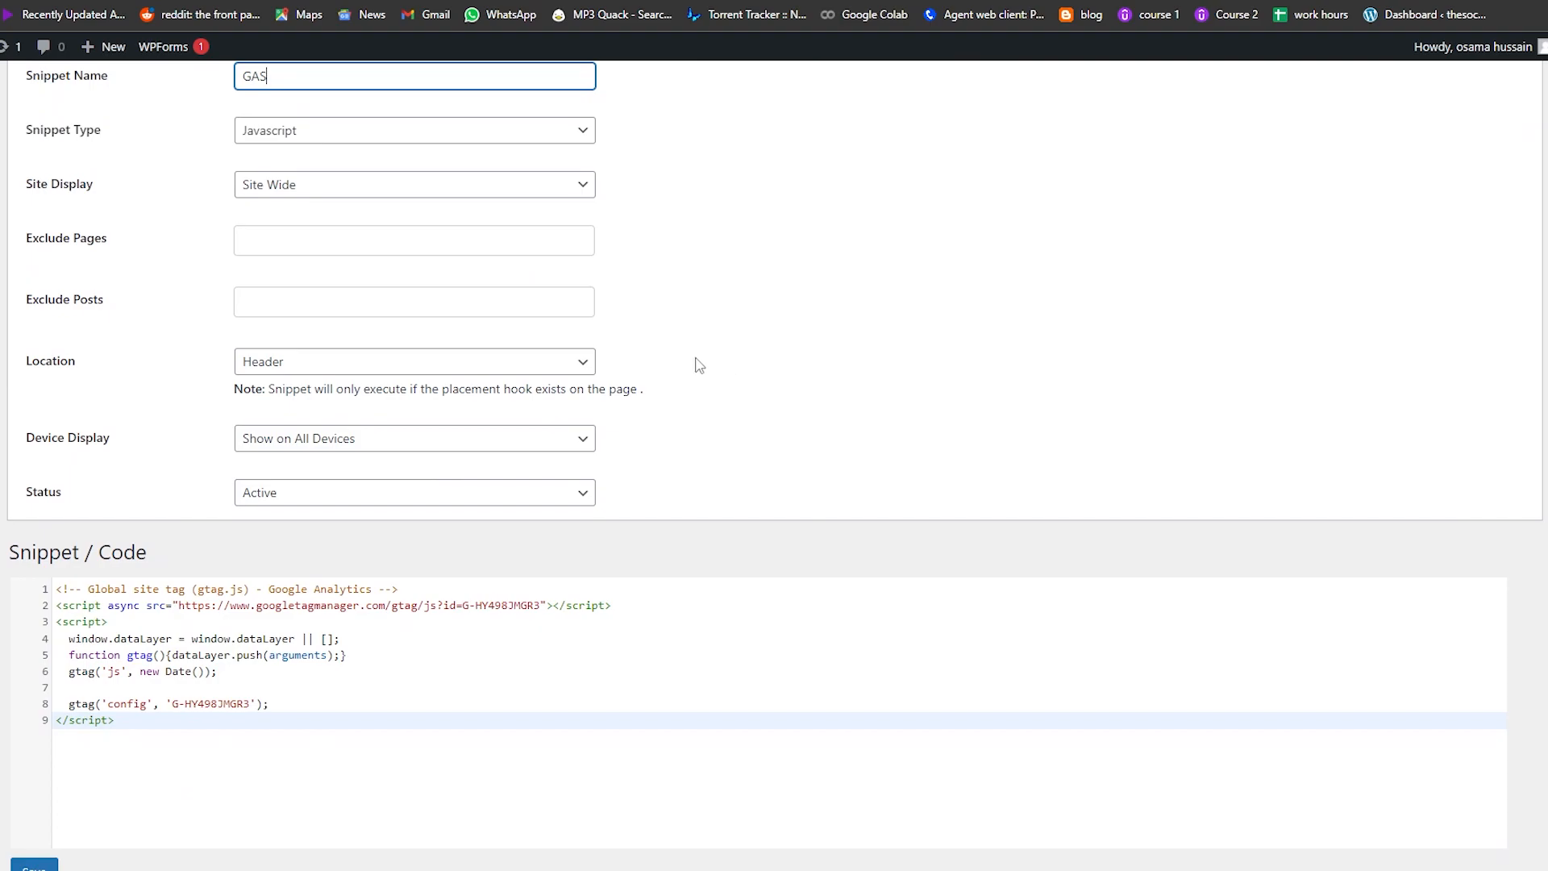
scroll(638, 356, "down", 2)
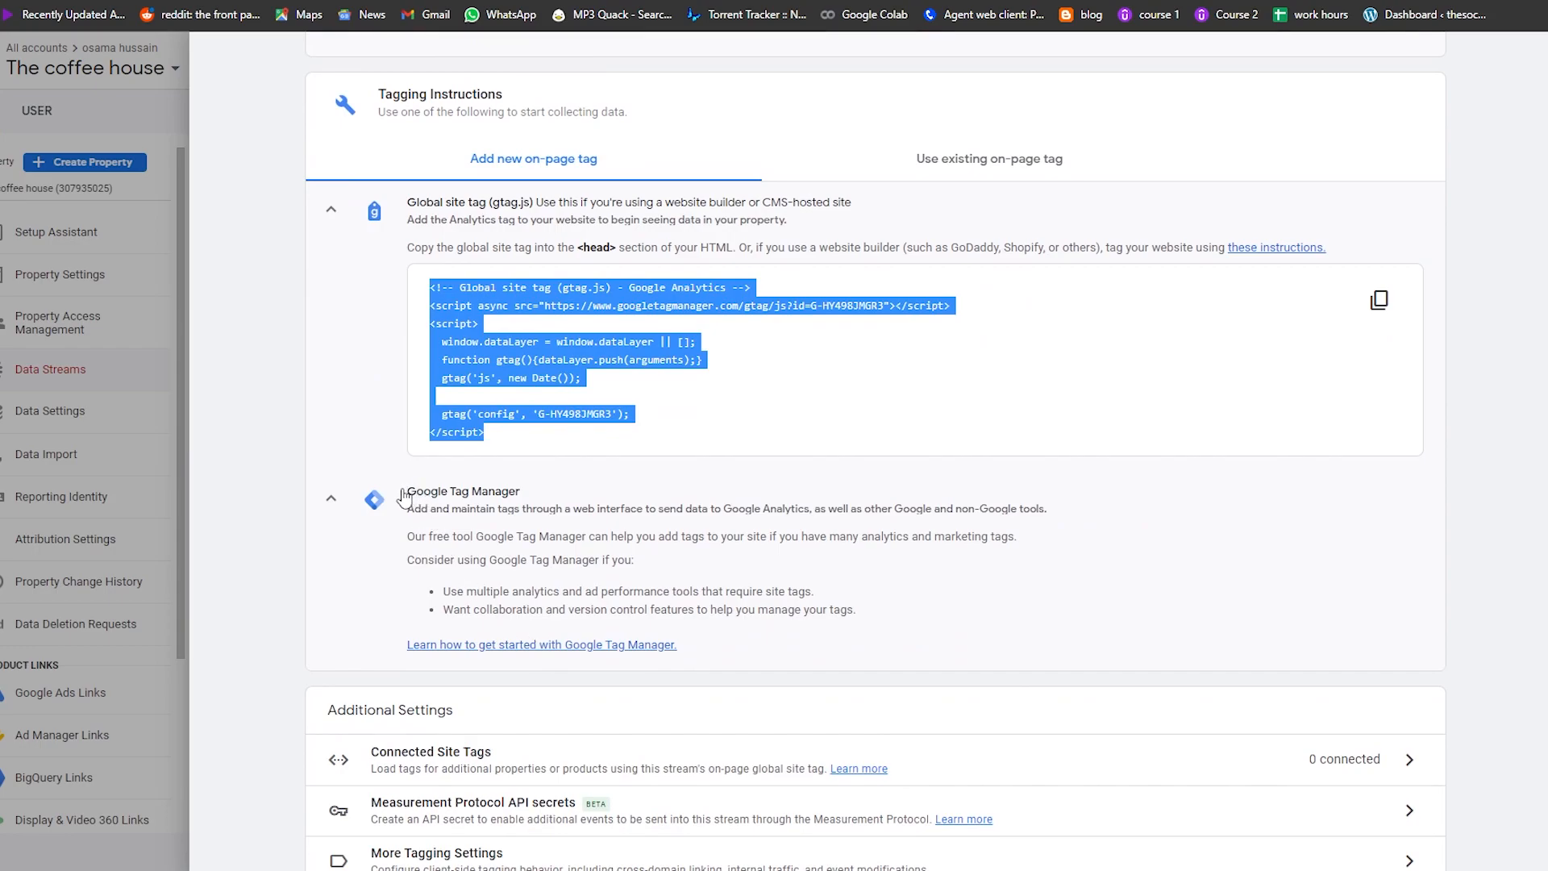
Open the Chrome Web Store from the Google results and search it for google tag manager
left_click_drag(406, 502, 531, 489)
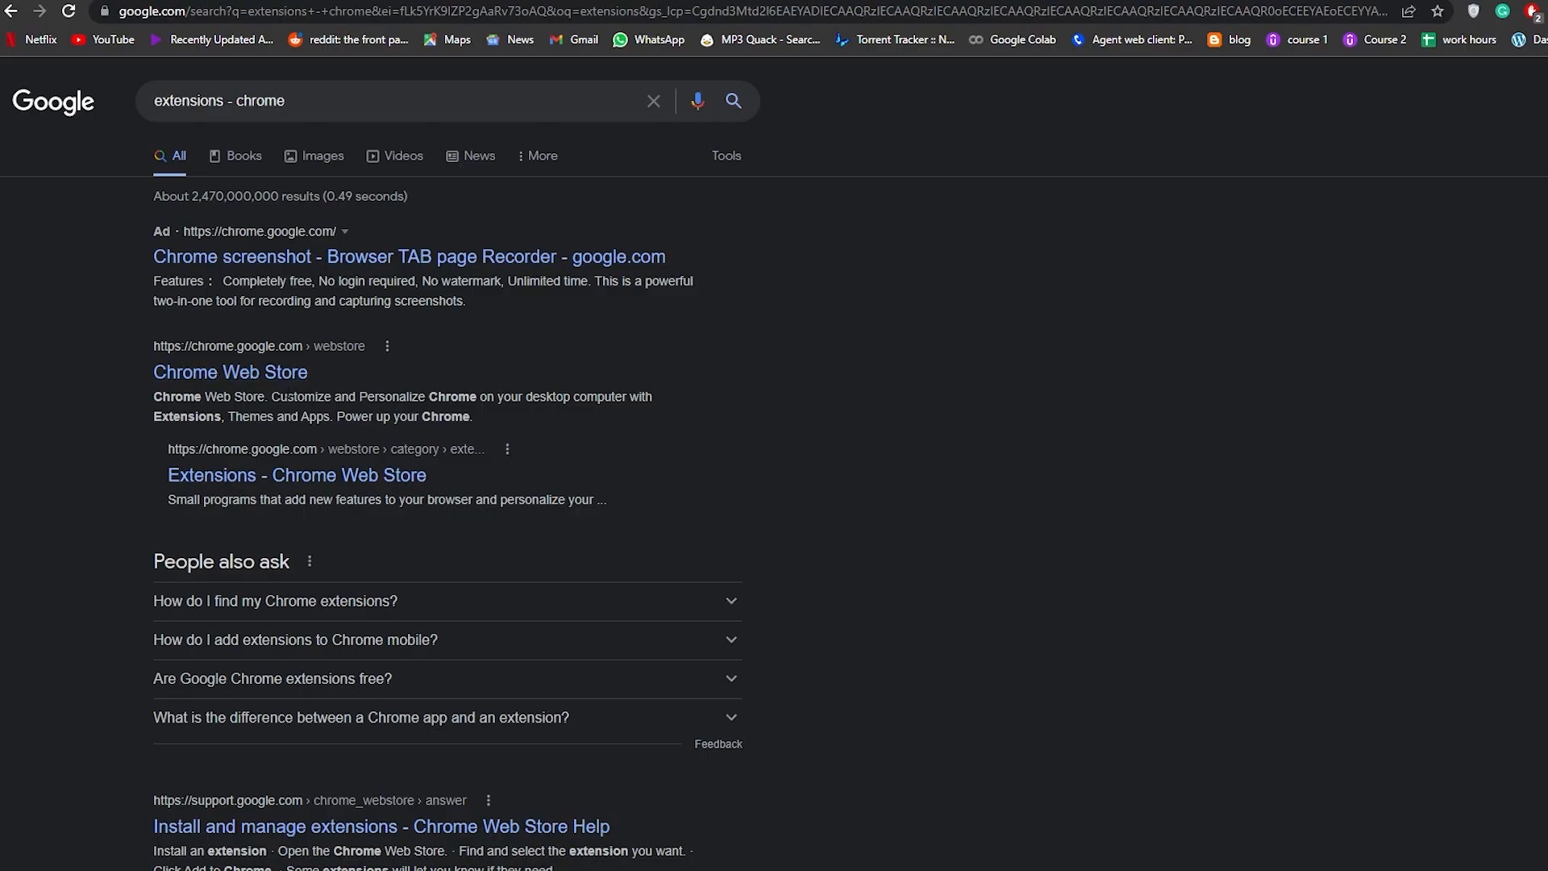
left_click(272, 385)
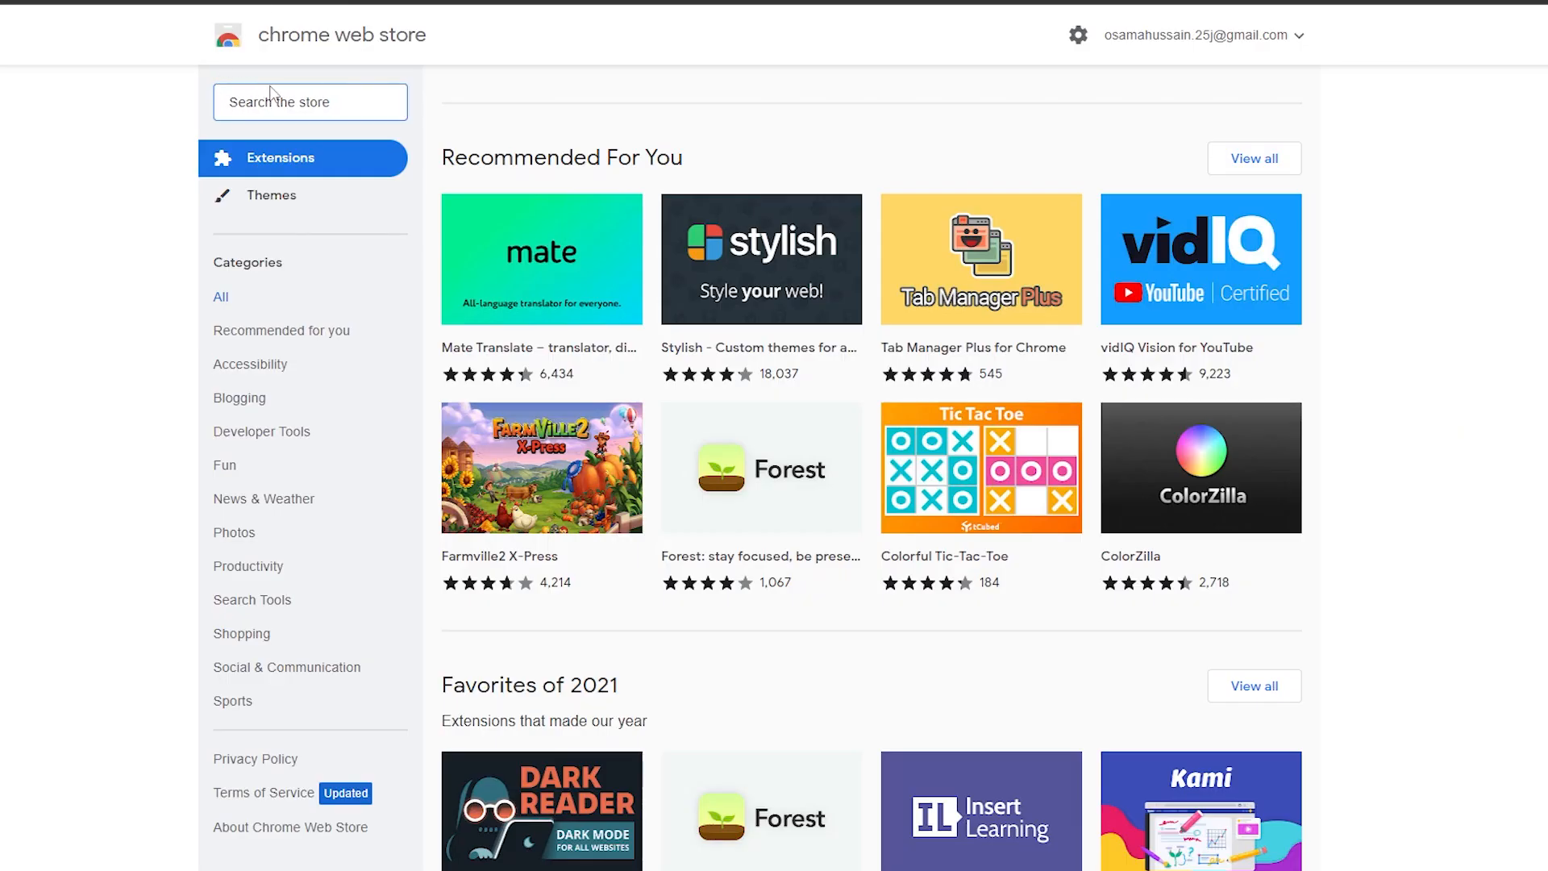
type("google tag")
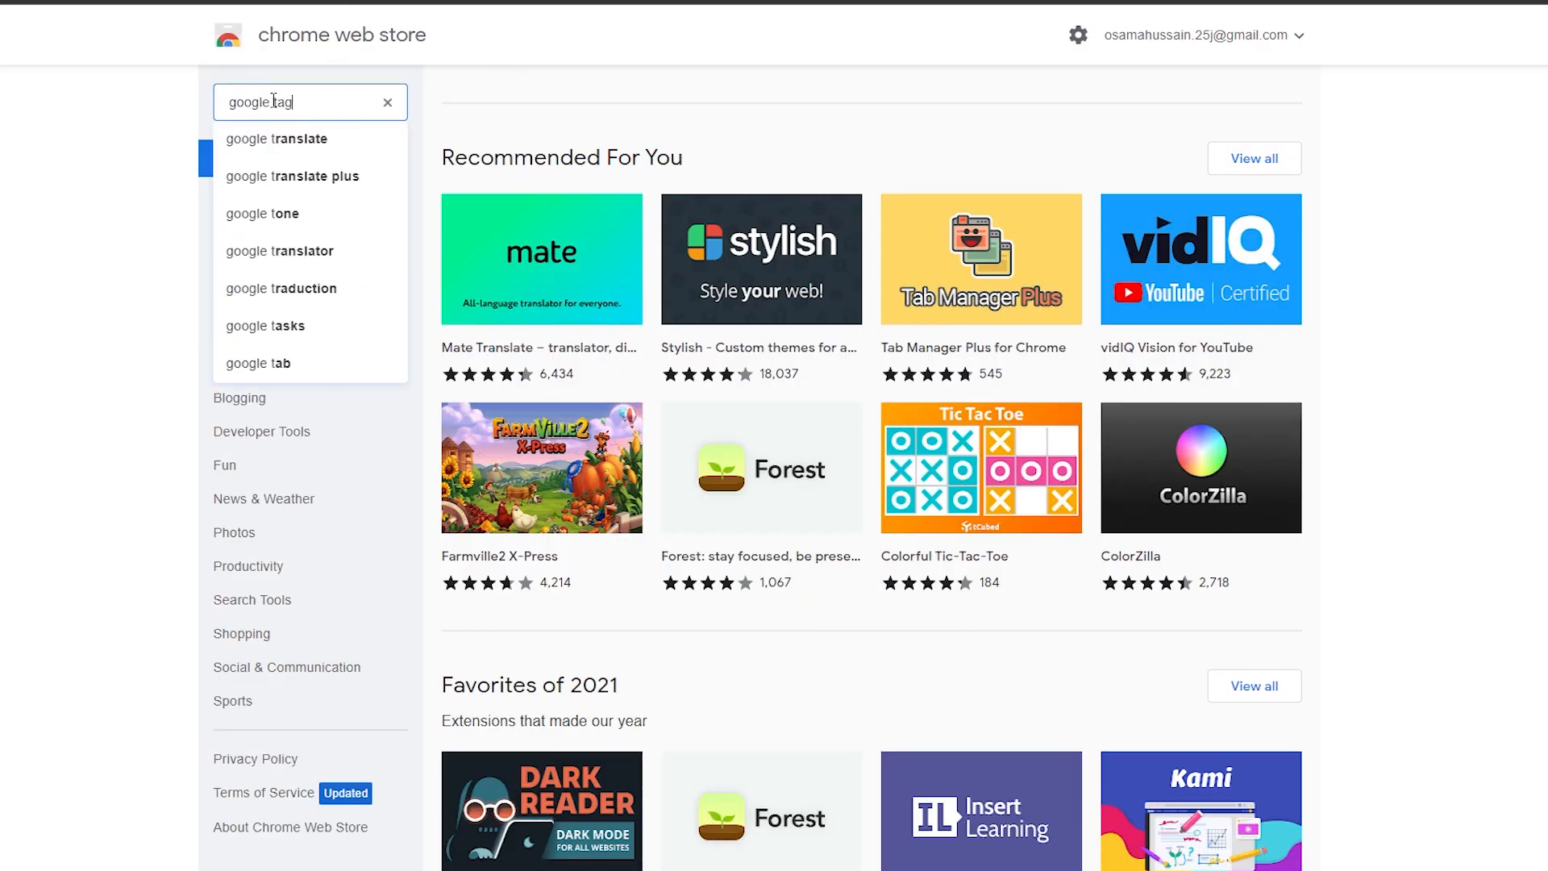
left_click(333, 175)
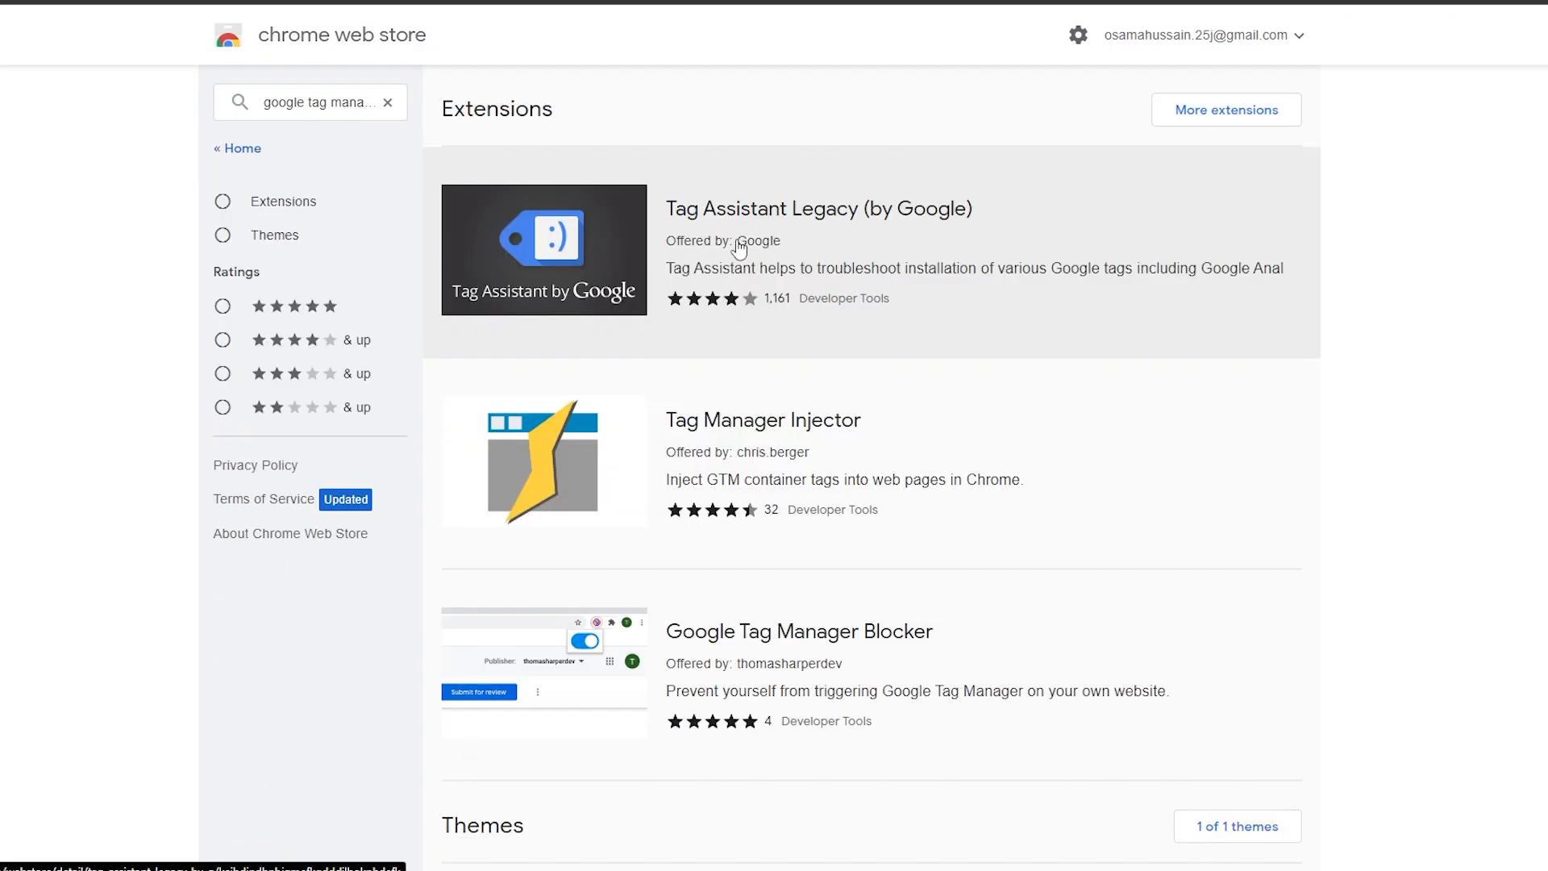
Add the Tag Assistant Legacy (by Google) extension to Chrome
left_click(544, 266)
left_click(1146, 178)
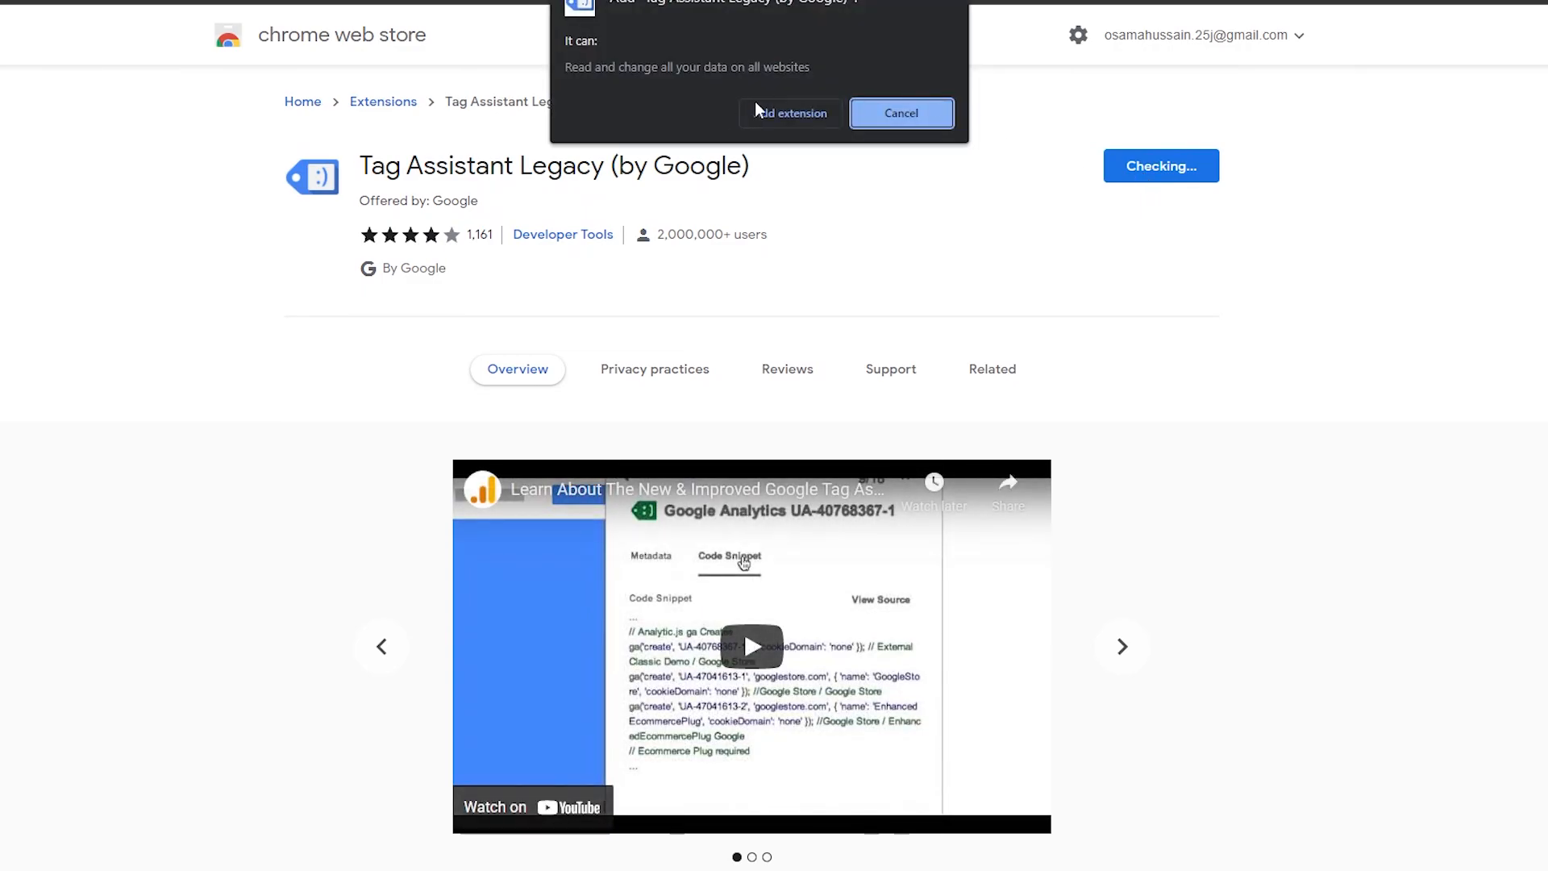
left_click(759, 114)
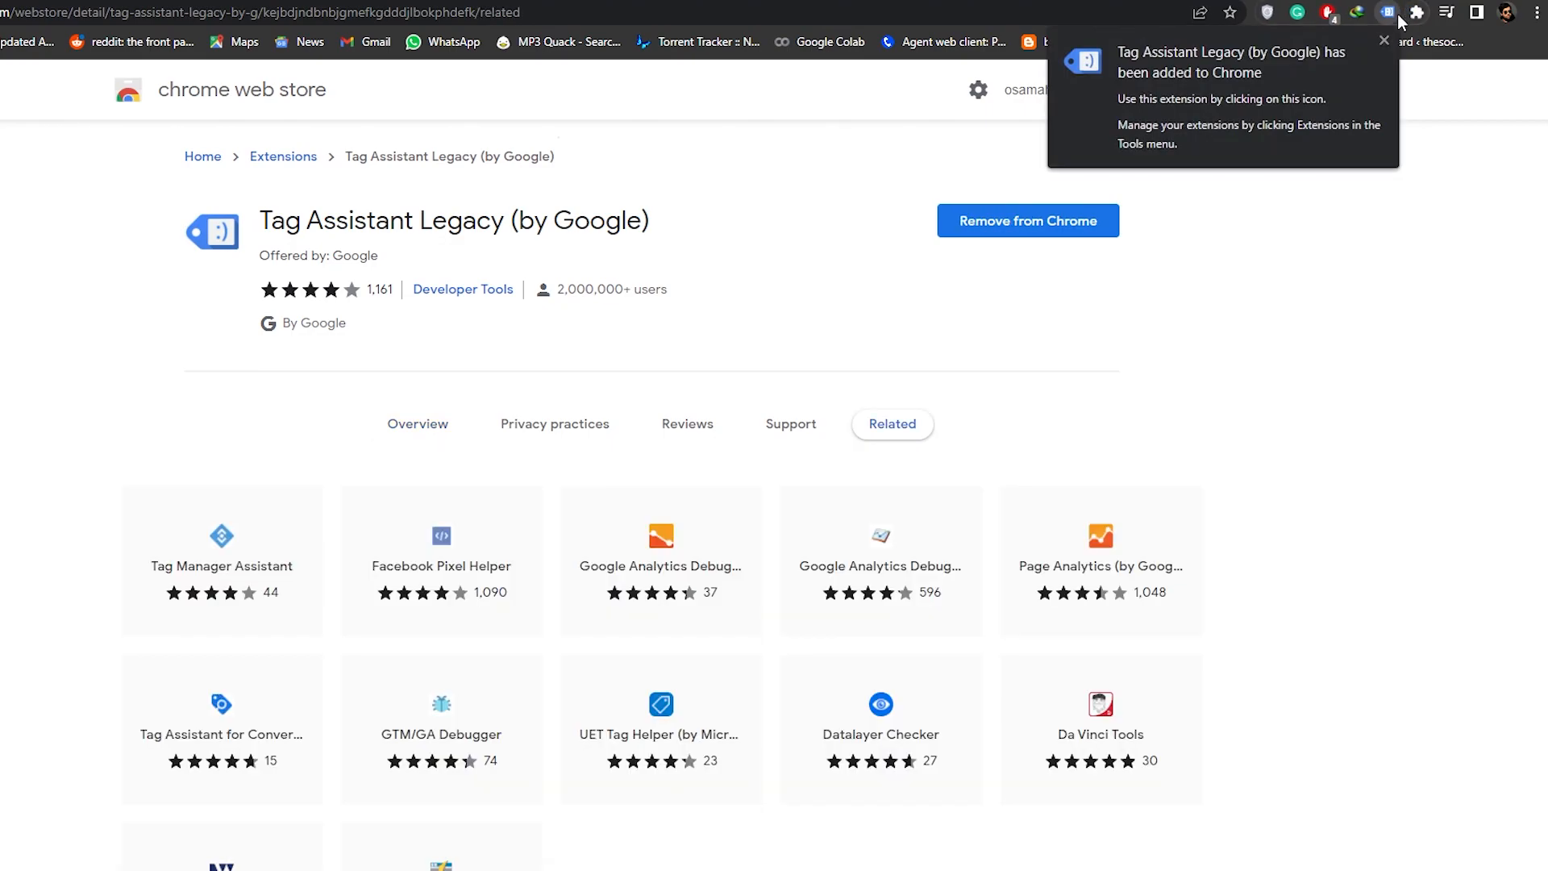
Open the Tag Assistant Legacy extension and complete its initial setup with all tag types checked and Validate selected pages
right_click(1394, 16)
left_click(1406, 143)
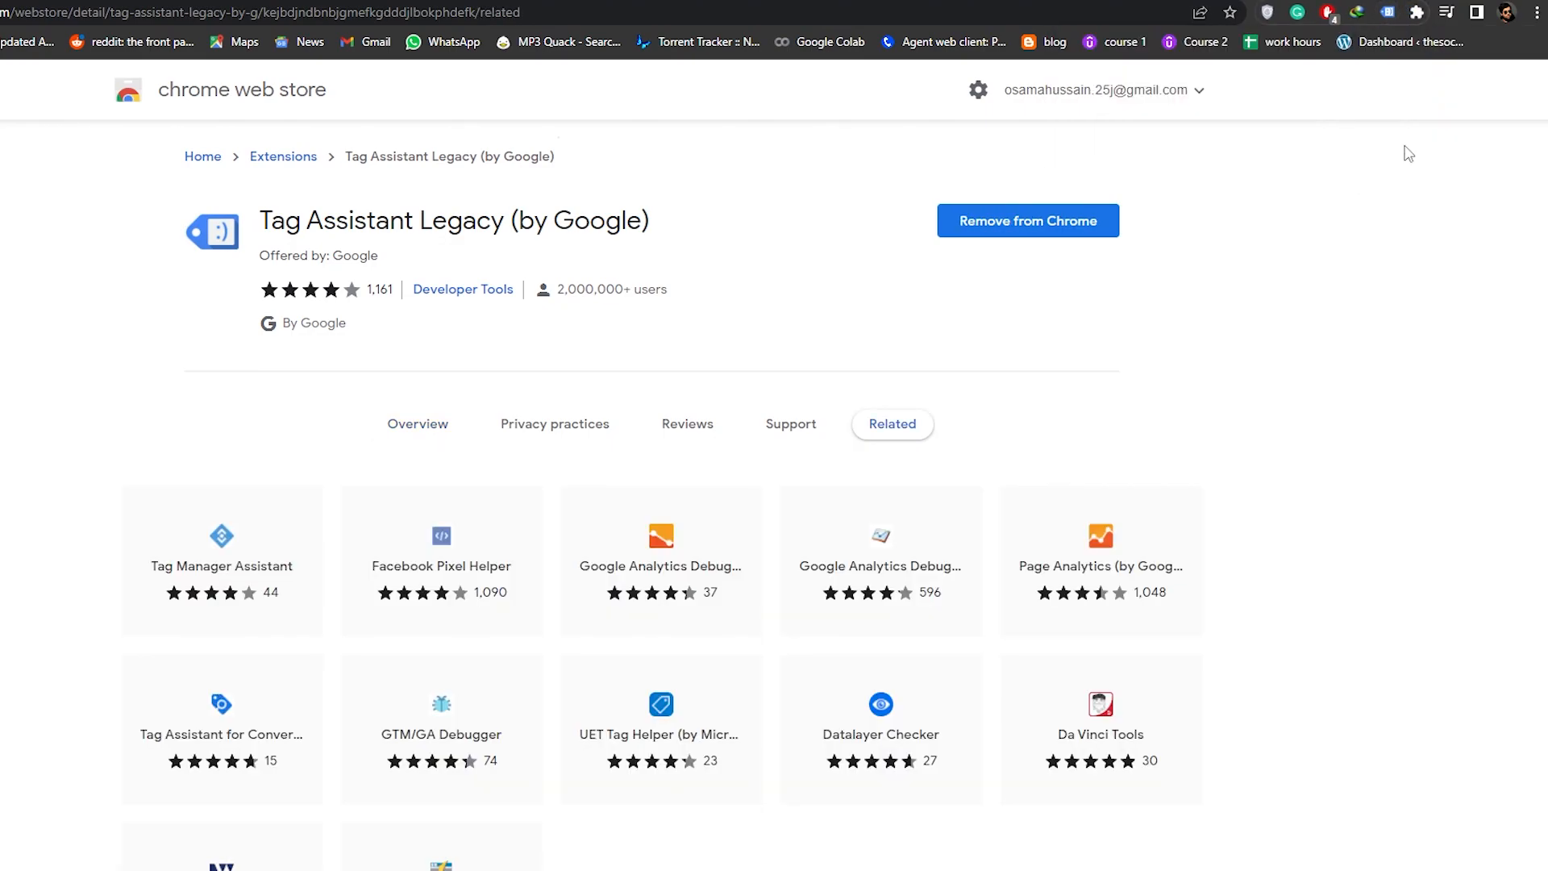
left_click(1388, 13)
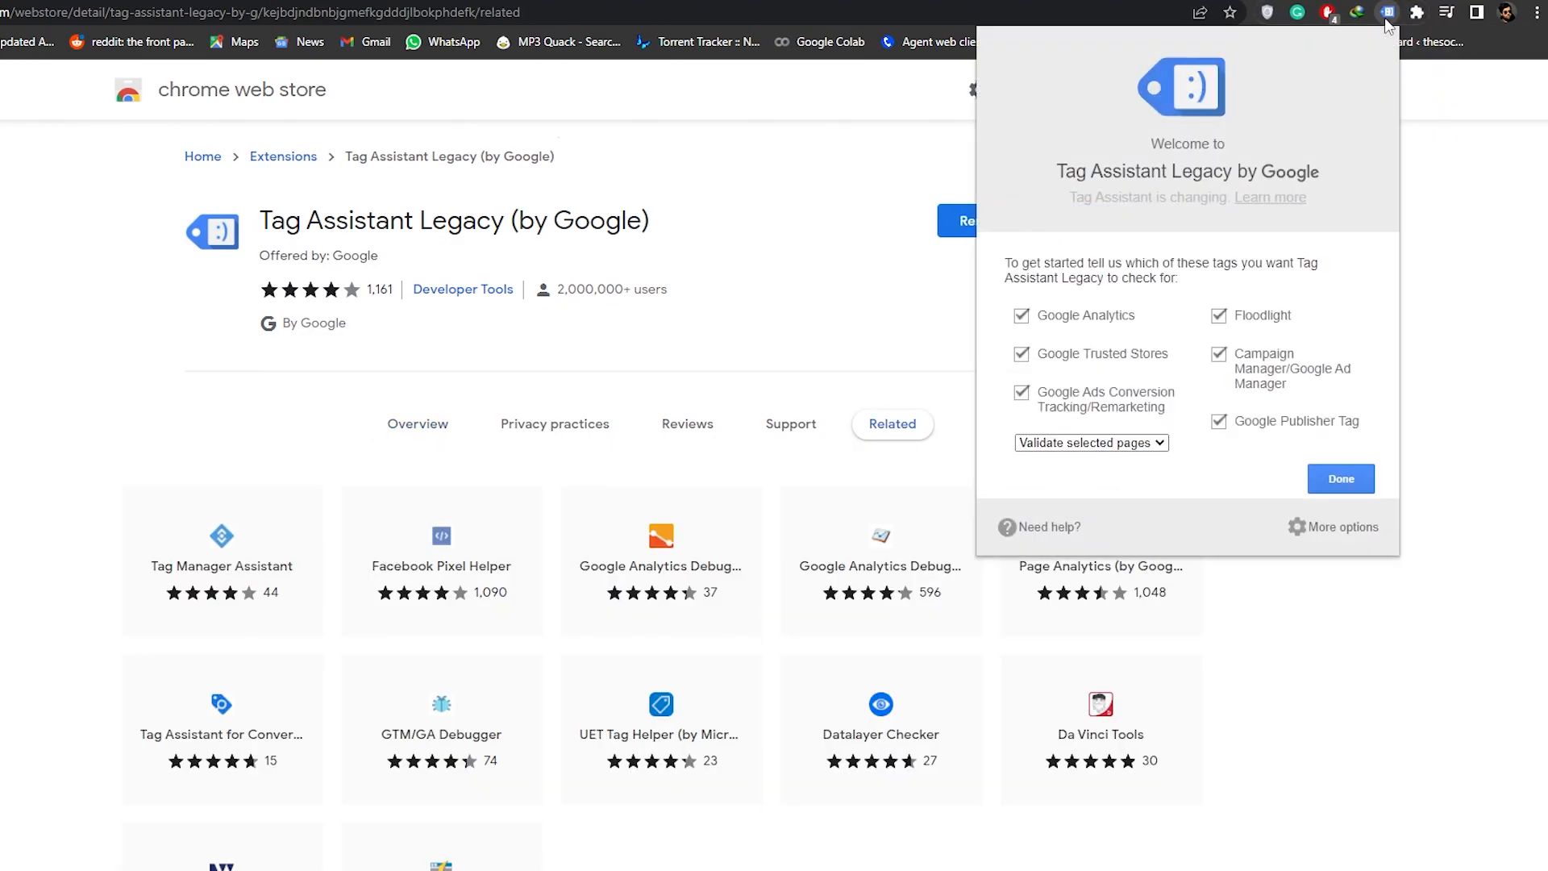
left_click(1339, 480)
left_click(1039, 201)
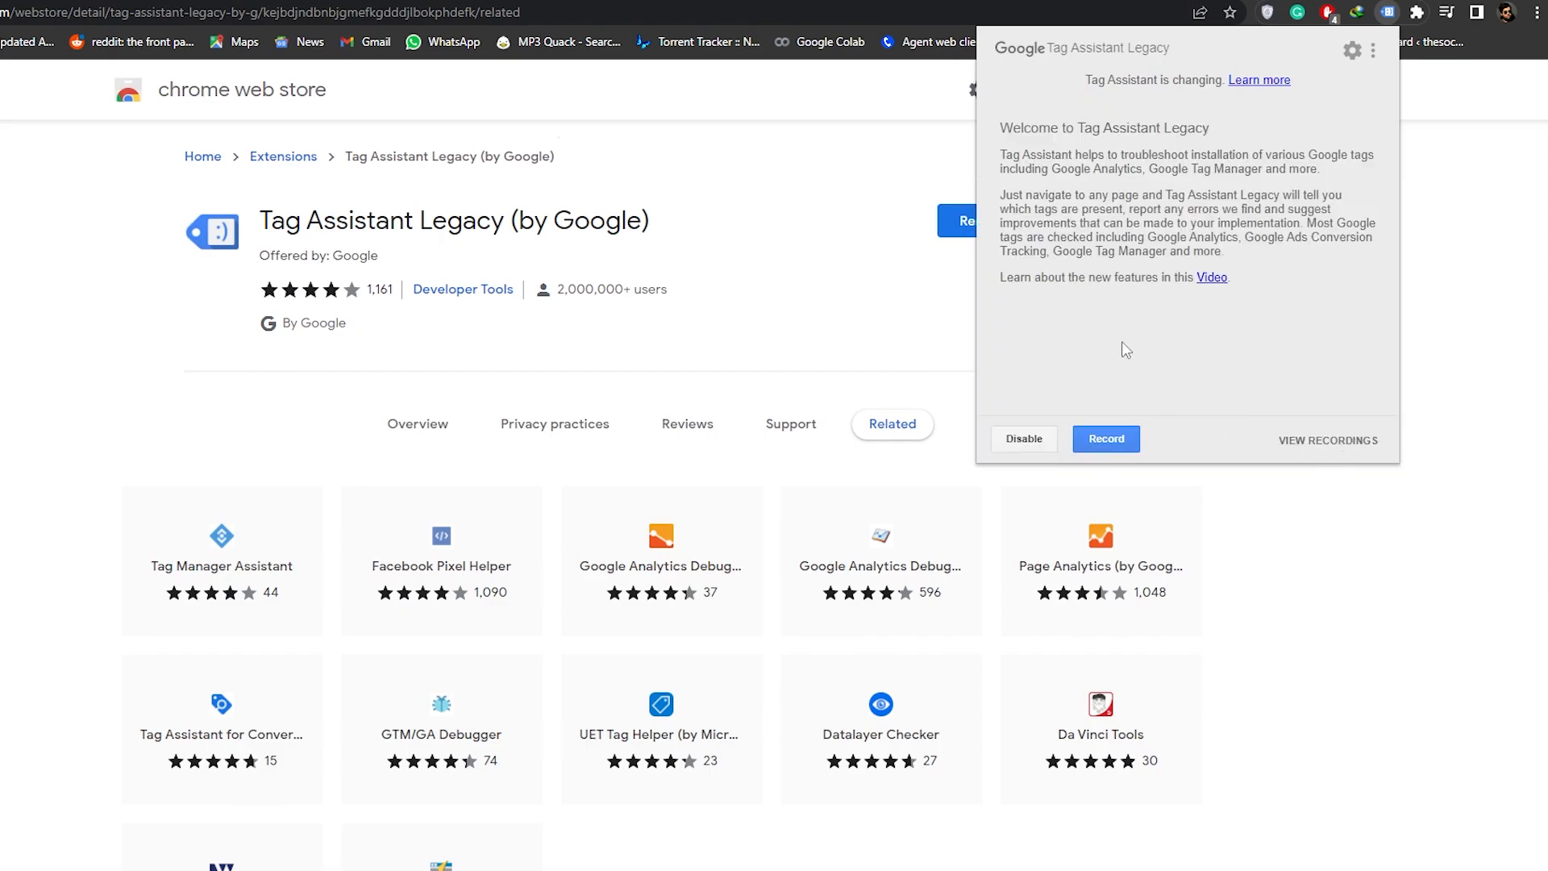
Examine Tag Assistant's global options, requested permissions and level-of-detail settings, and return to the data stream details in Google Analytics
left_click(1353, 50)
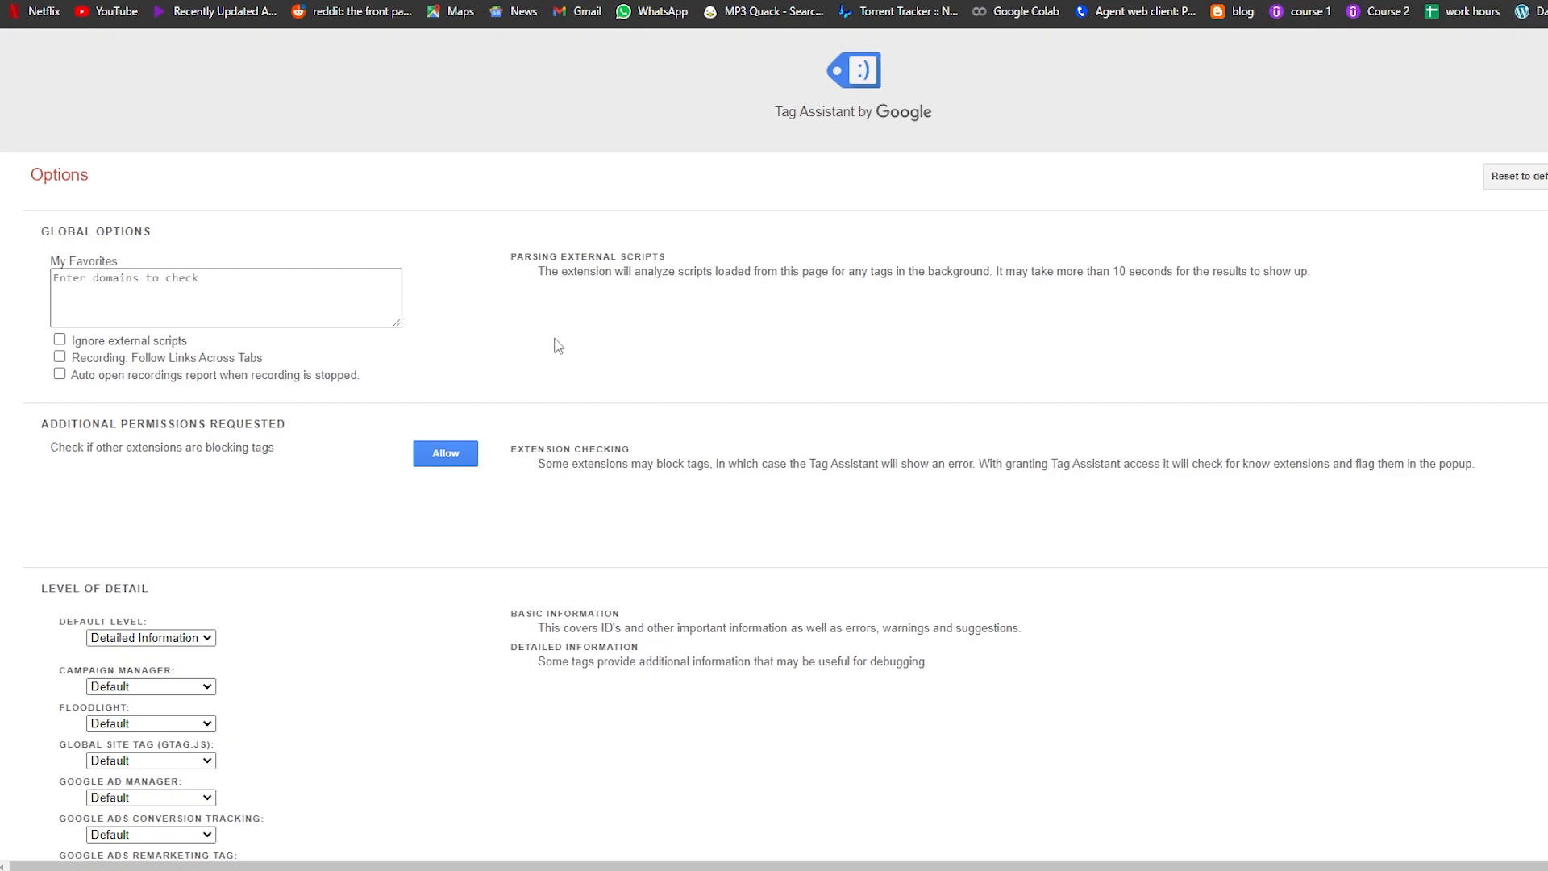
scroll(276, 198, "down", 2)
scroll(172, 115, "up", 1)
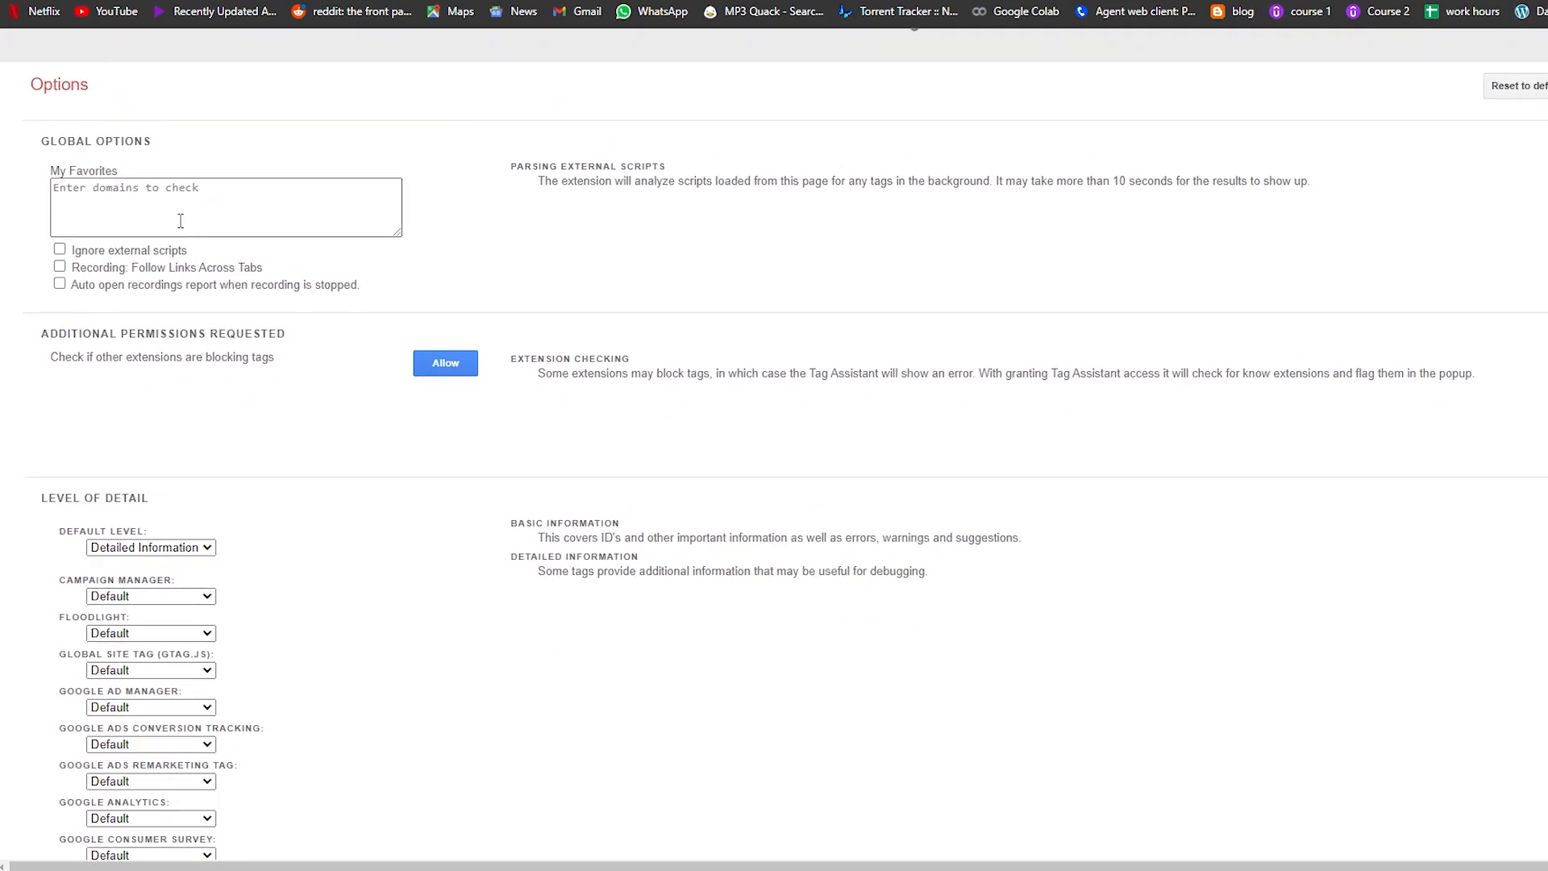
scroll(294, 231, "down", 3)
scroll(294, 242, "up", 2)
scroll(299, 404, "down", 4)
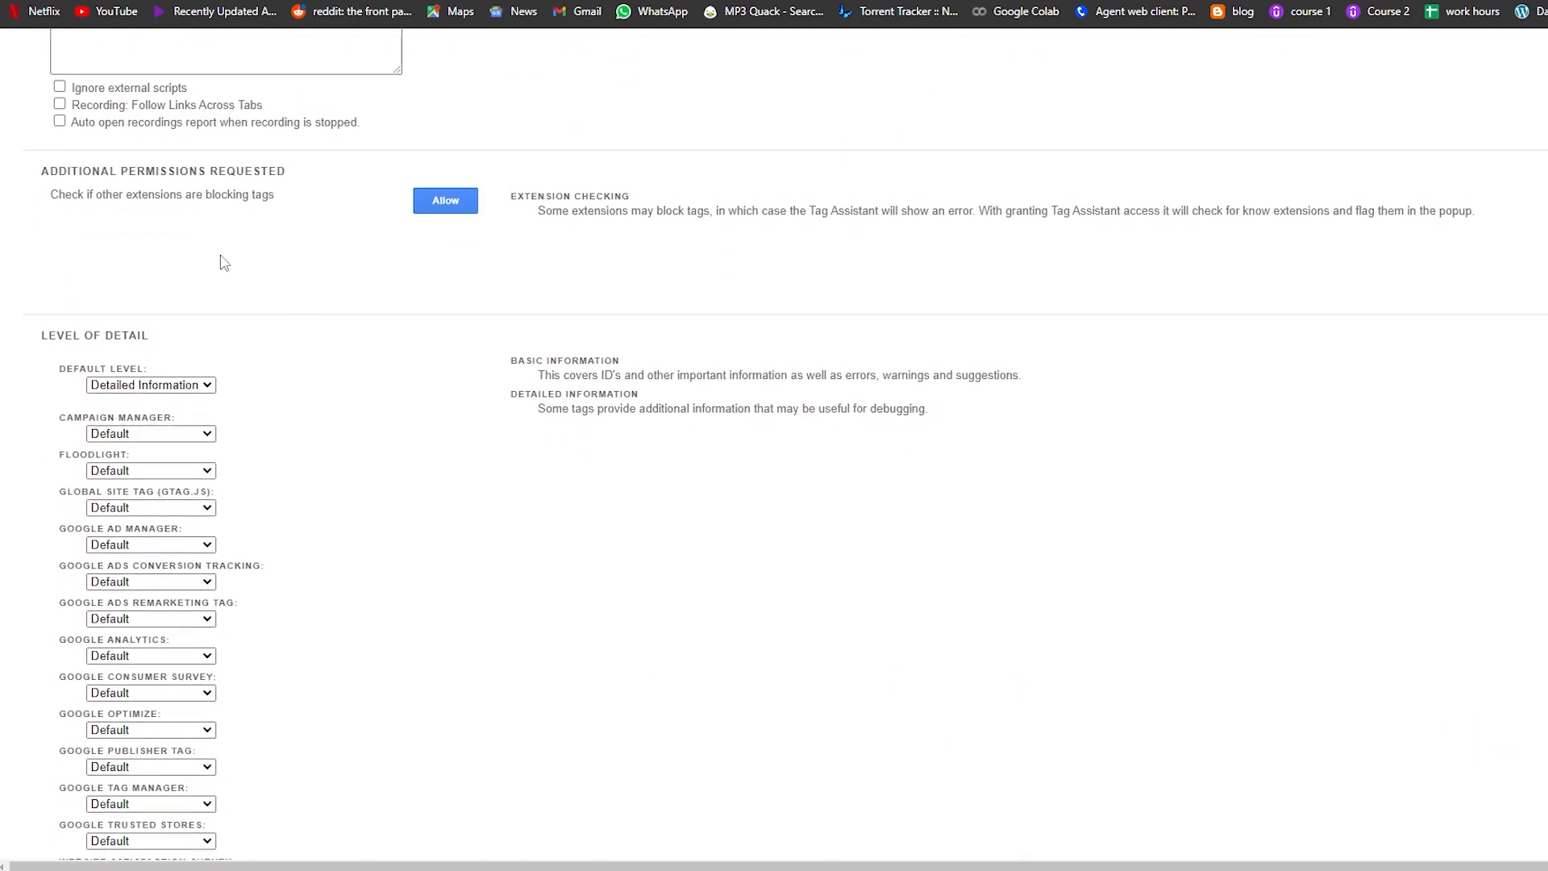
scroll(667, 443, "up", 5)
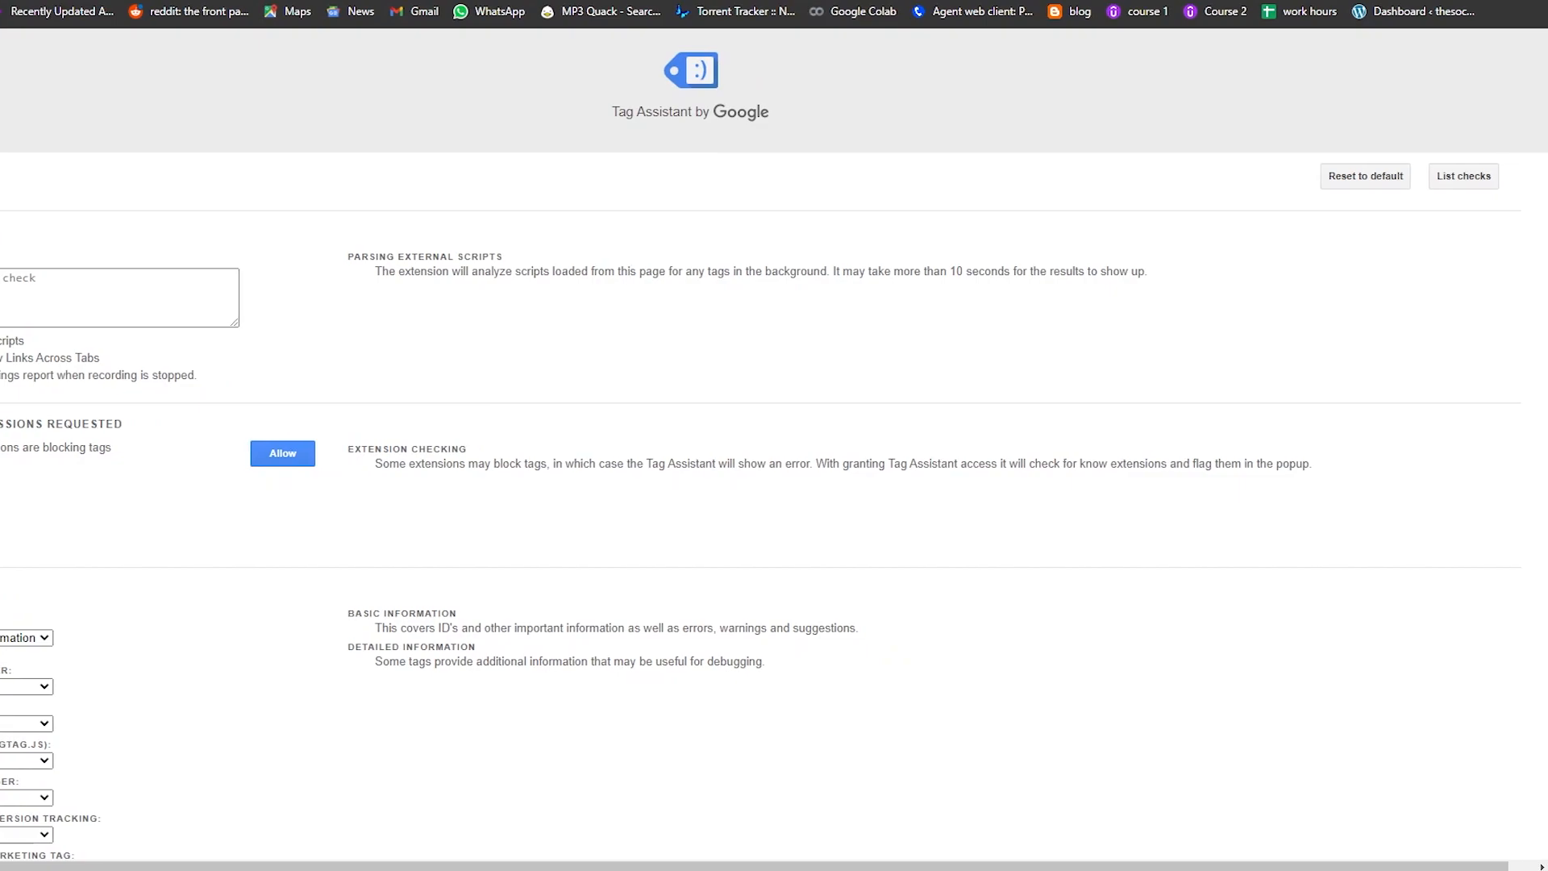
left_click(492, 18)
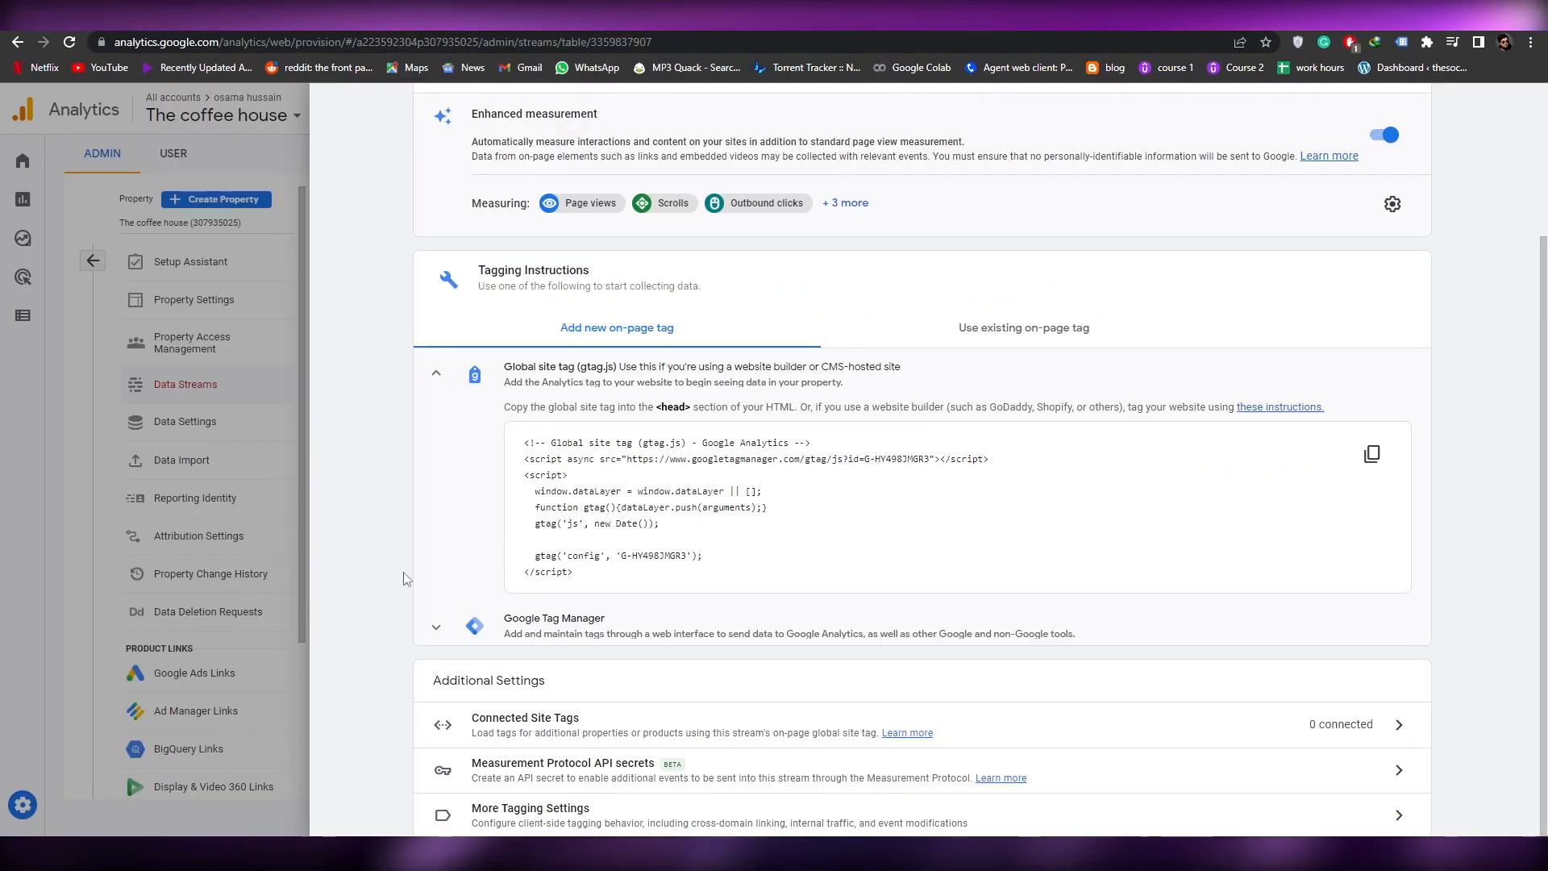